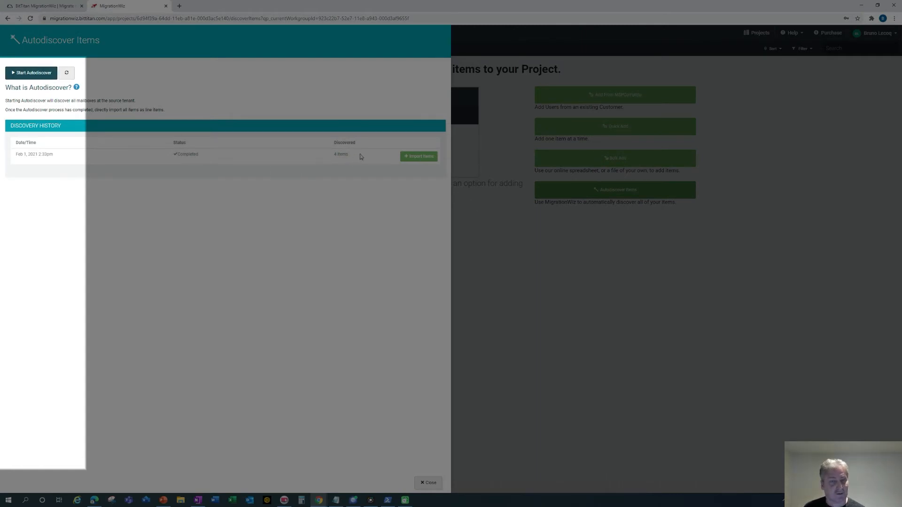
# Import the four discovered mailboxes into the project and select all four rows.
pyautogui.click(423, 157)
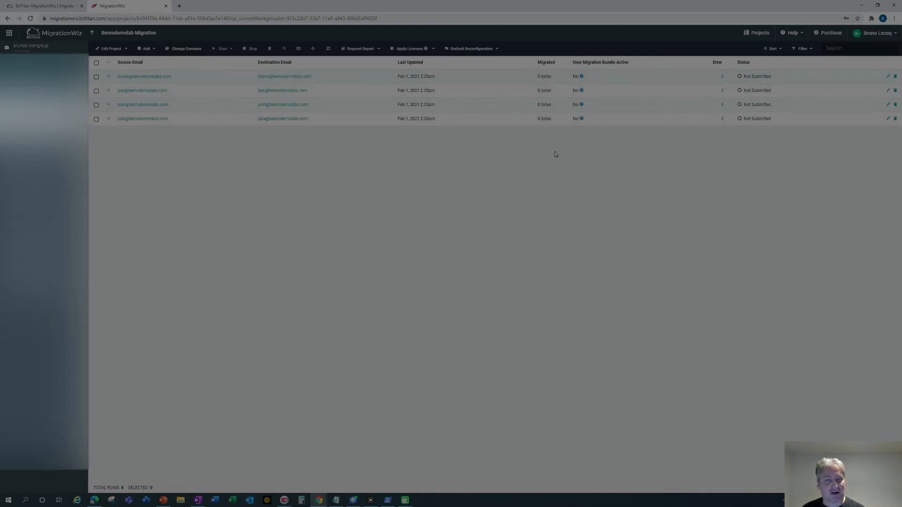
pyautogui.click(418, 51)
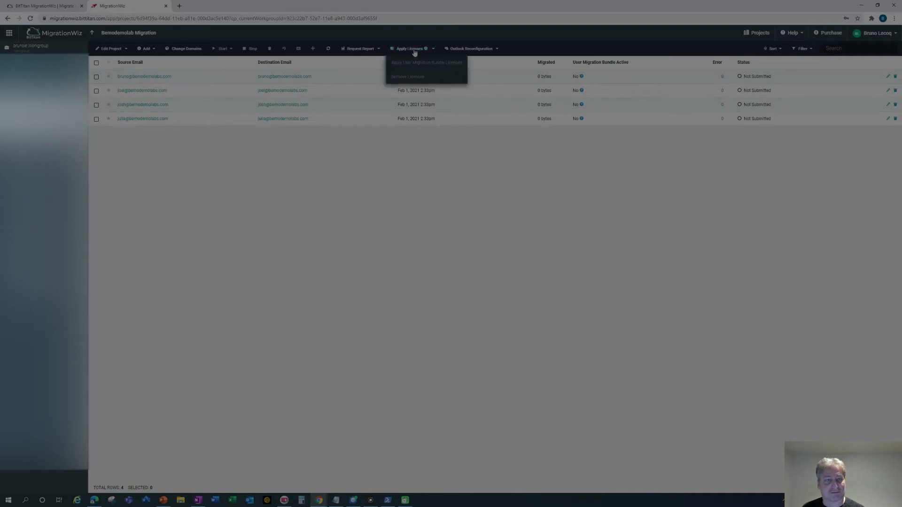
pyautogui.click(97, 63)
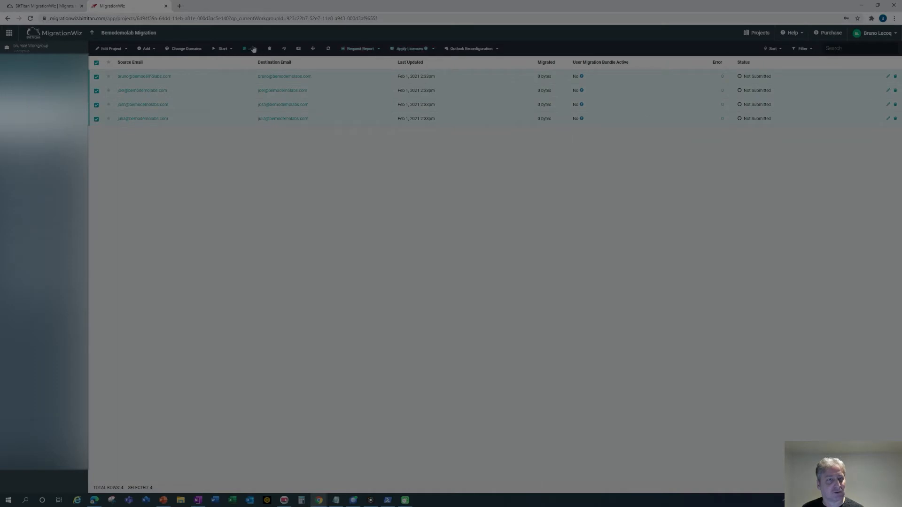
# Start applying User Migration Bundle Licenses to the selected mailboxes, which shows 0 available.
pyautogui.click(460, 50)
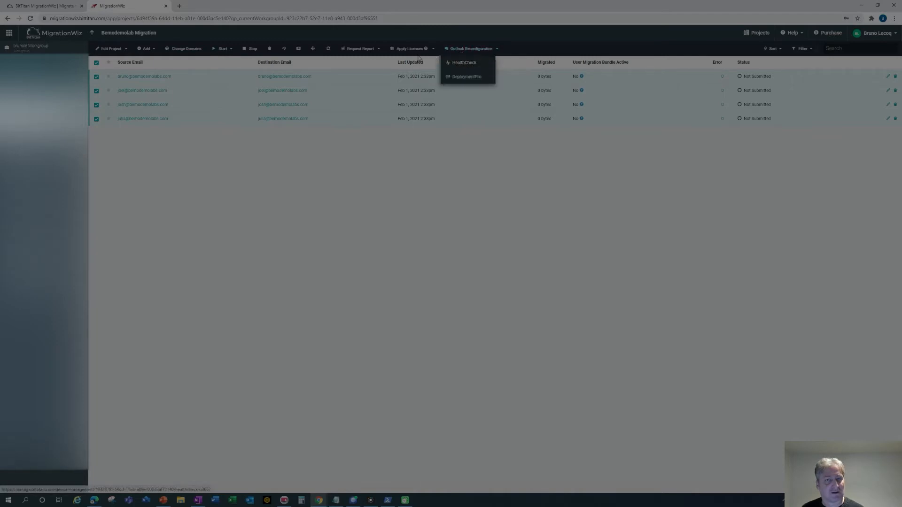
pyautogui.click(375, 50)
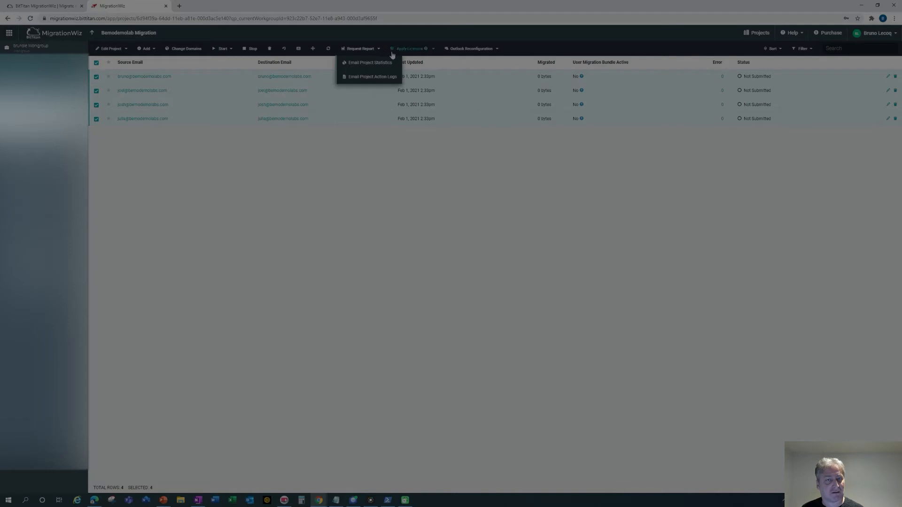
pyautogui.click(409, 51)
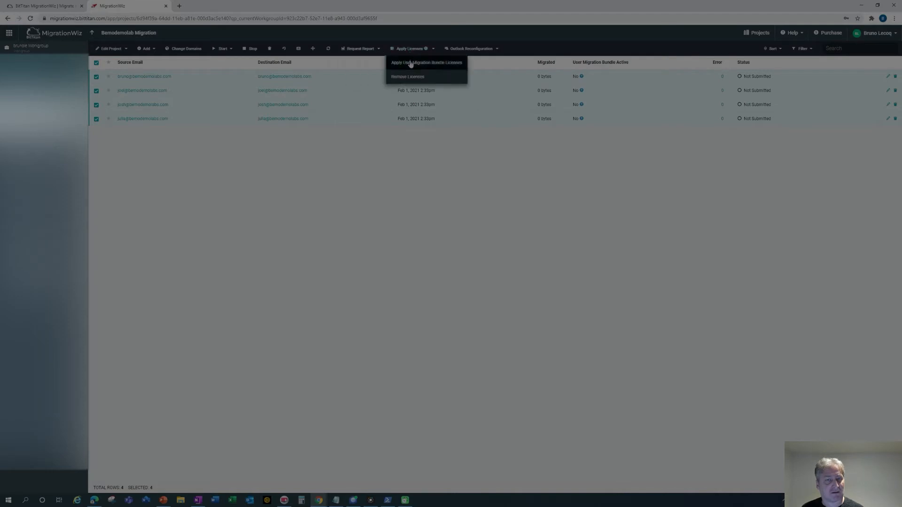
pyautogui.click(411, 63)
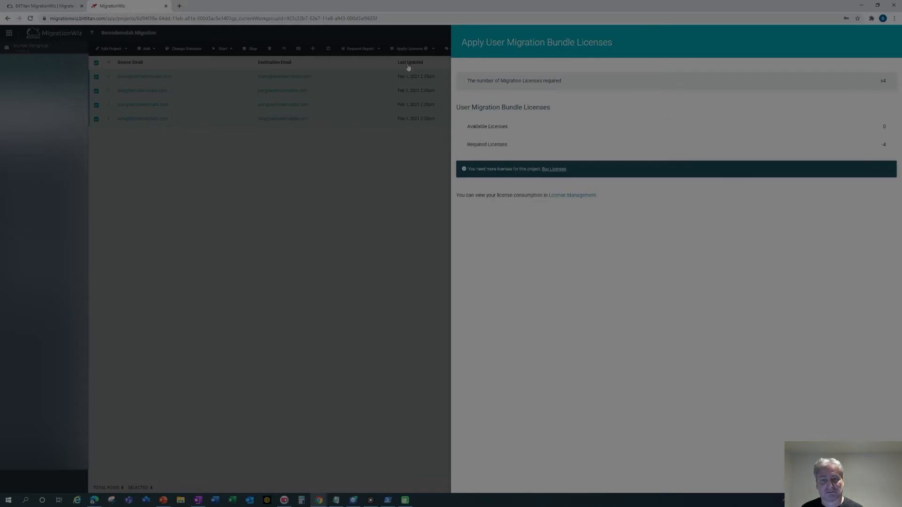
# Set the User Migration Bundle quantity to 4 in the BitTitan Store.
pyautogui.click(554, 169)
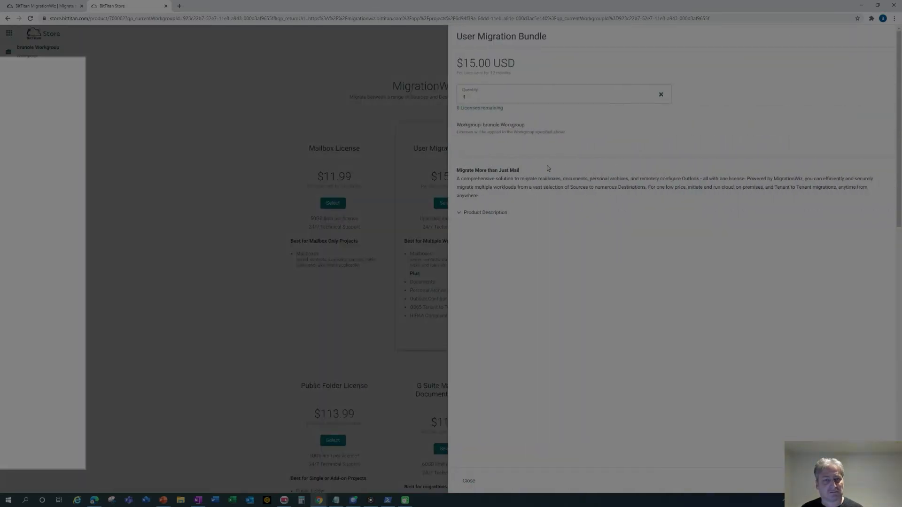
pyautogui.click(581, 98)
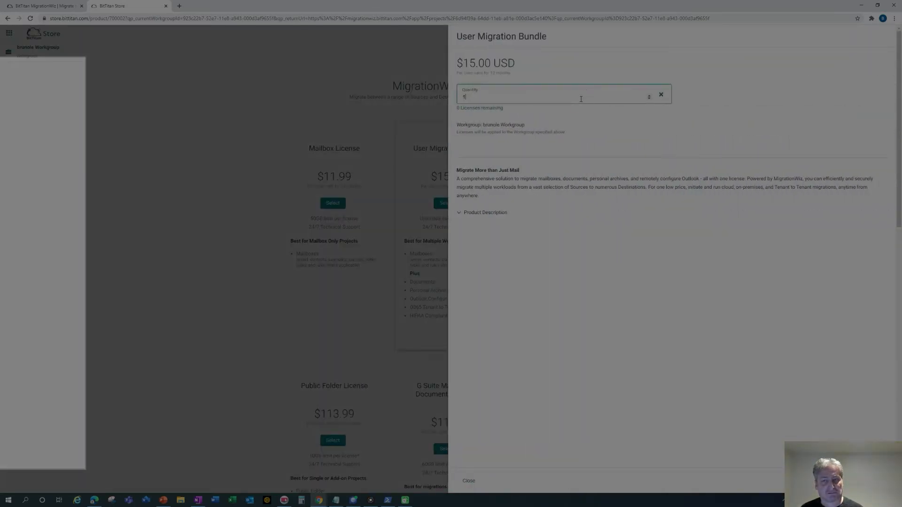
pyautogui.click(649, 98)
pyautogui.write('1')
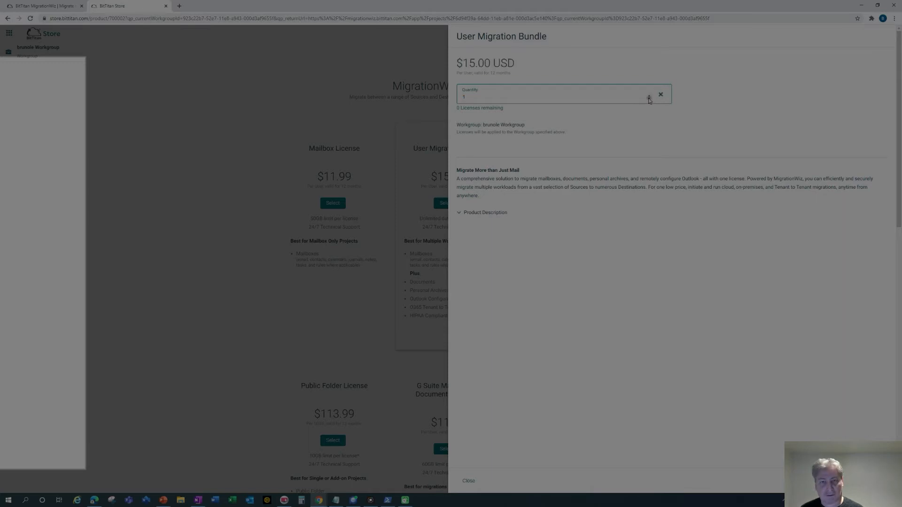
pyautogui.press('BackSpace')
pyautogui.write('4')
pyautogui.click(607, 239)
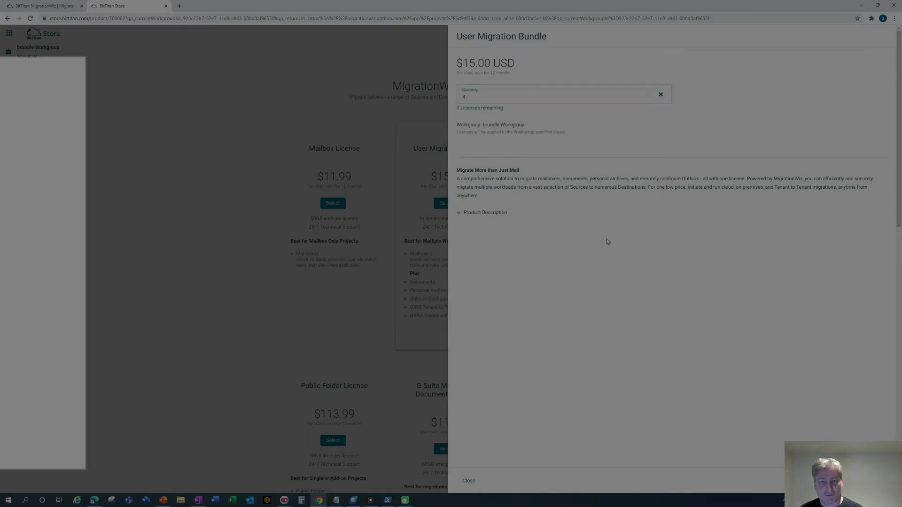
# Buy the 4 licenses and return to the MigrationWiz project.
pyautogui.moveTo(728, 5); pyautogui.dragTo(470, 14)
pyautogui.click(584, 483)
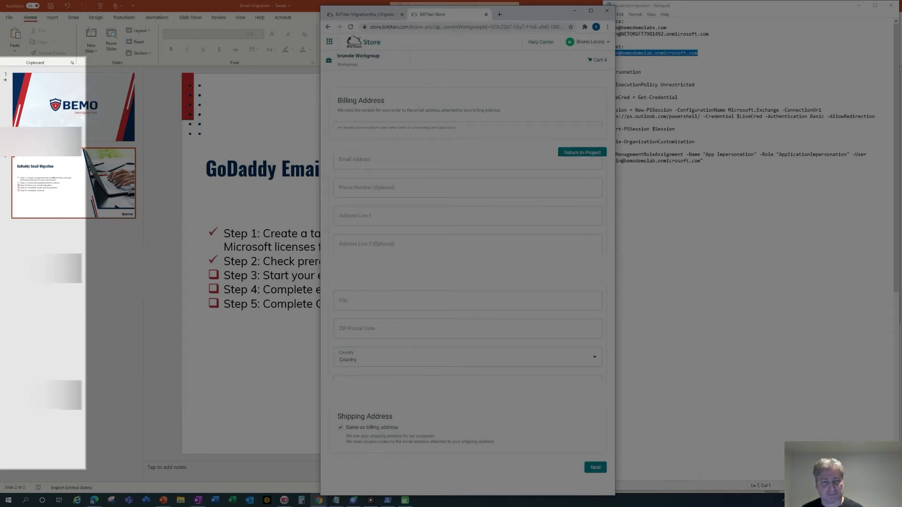
pyautogui.click(596, 156)
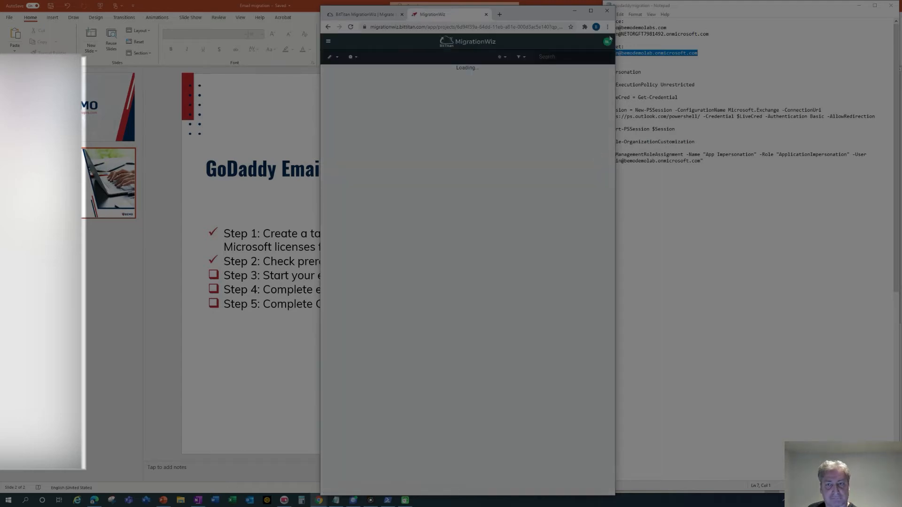
pyautogui.click(591, 11)
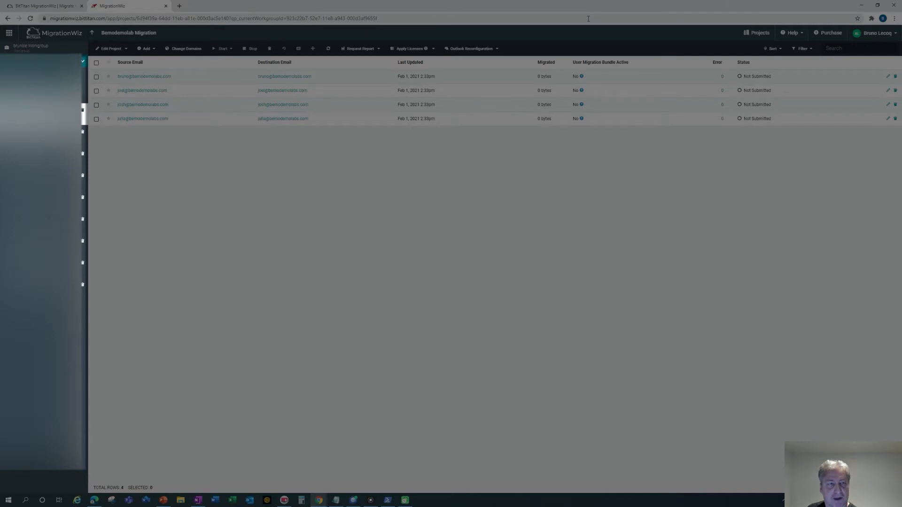
# Apply the 4 purchased User Migration Bundle licenses to all four selected mailboxes.
pyautogui.click(97, 64)
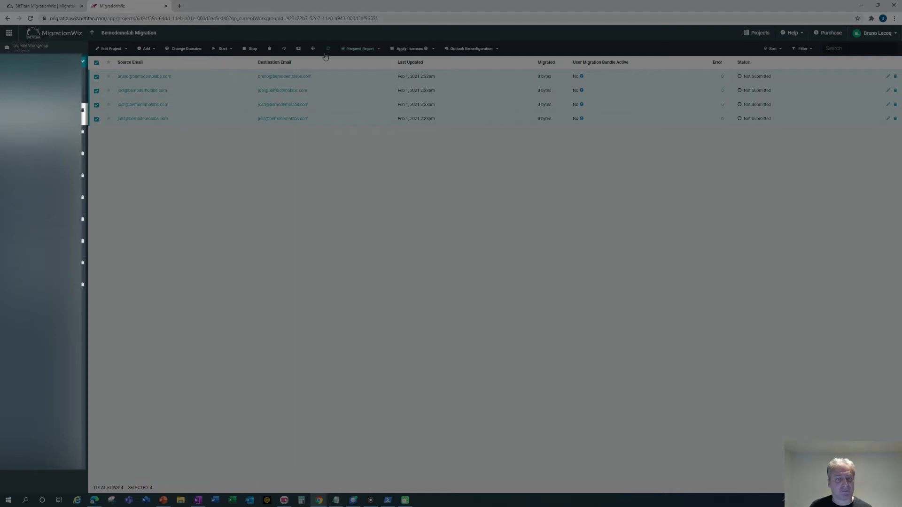
pyautogui.click(421, 55)
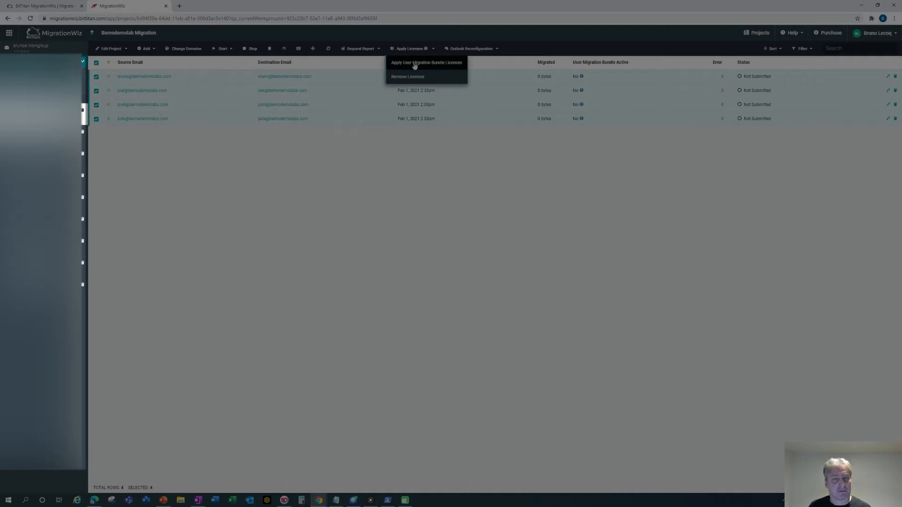
pyautogui.click(415, 65)
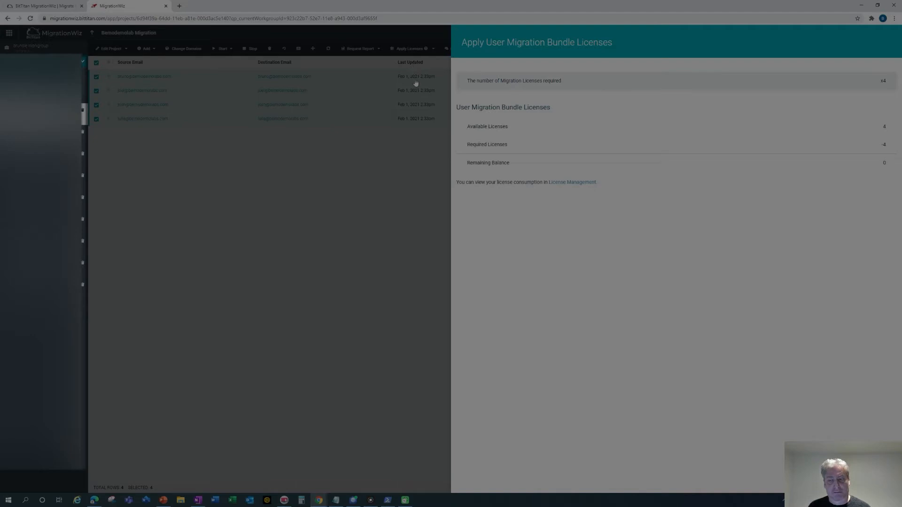
pyautogui.moveTo(637, 9); pyautogui.dragTo(515, 10)
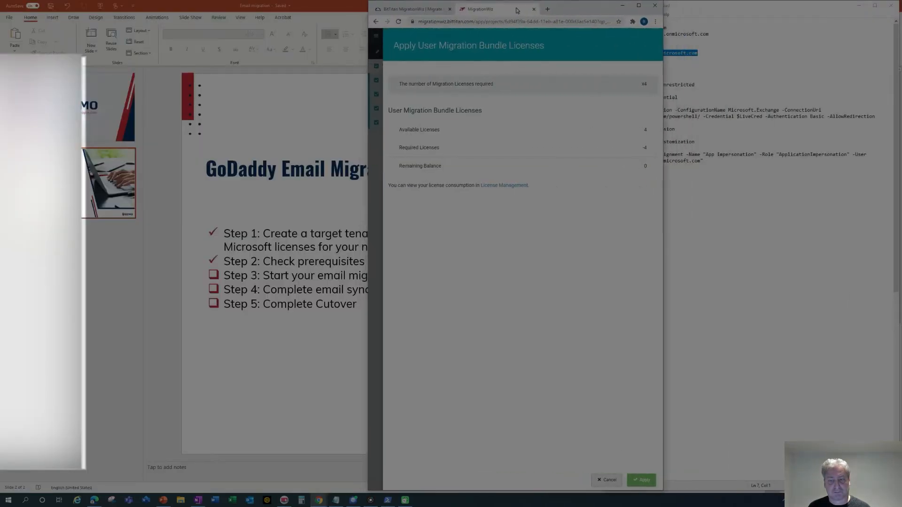
pyautogui.click(642, 480)
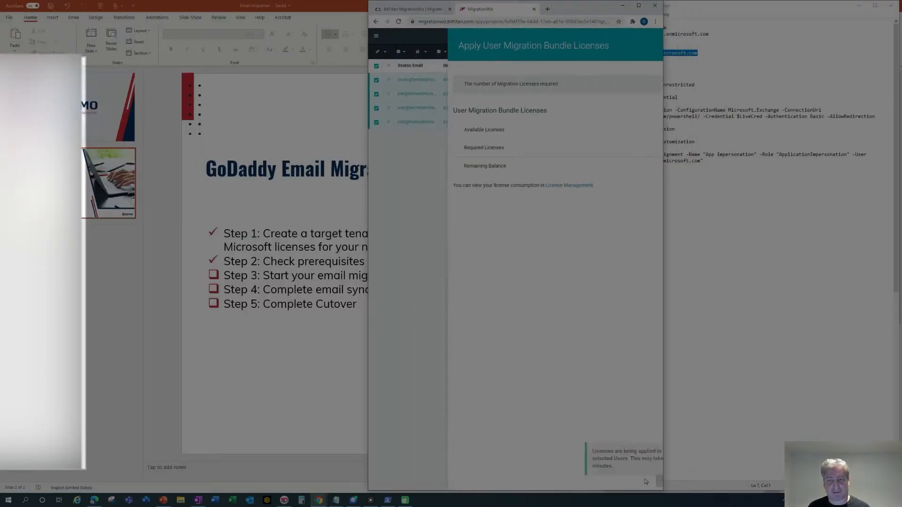
pyautogui.click(639, 6)
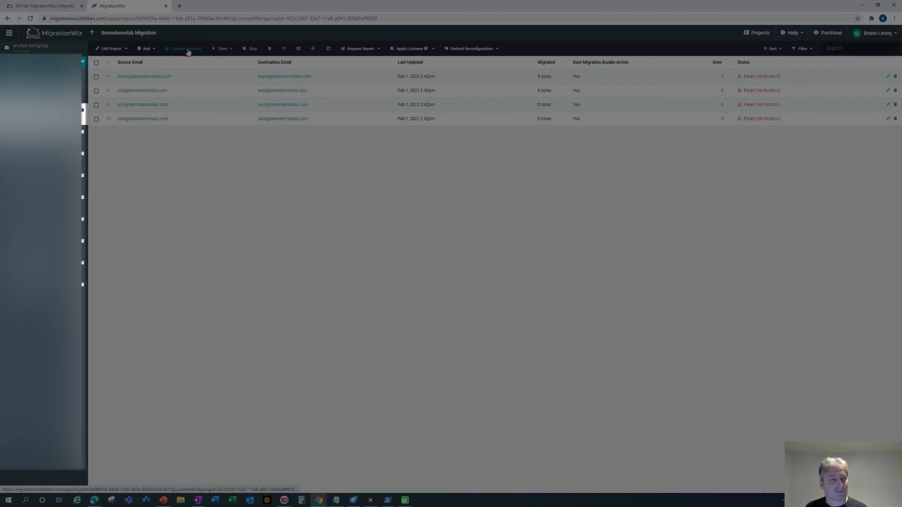
# Copy the target domain bemodemolab.onmicrosoft.com from the migration notes.
pyautogui.click(187, 50)
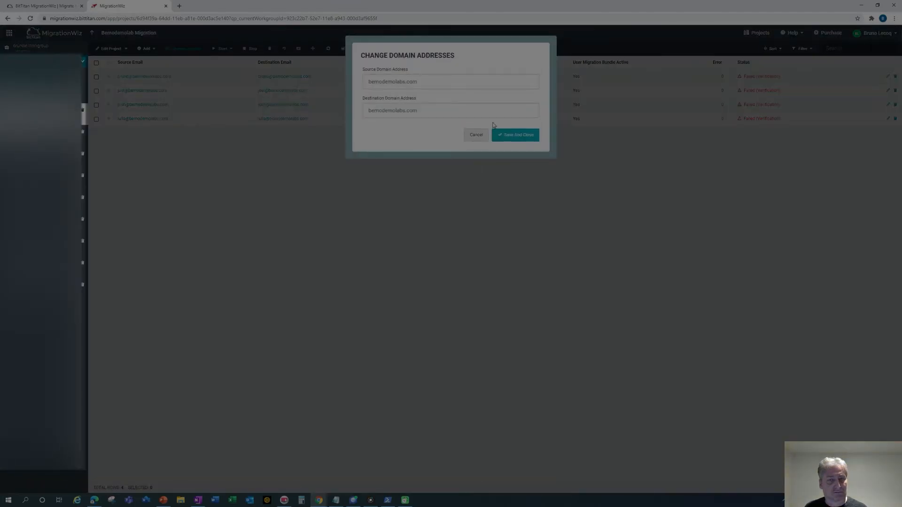
pyautogui.hotkey('alt', 'Tab')
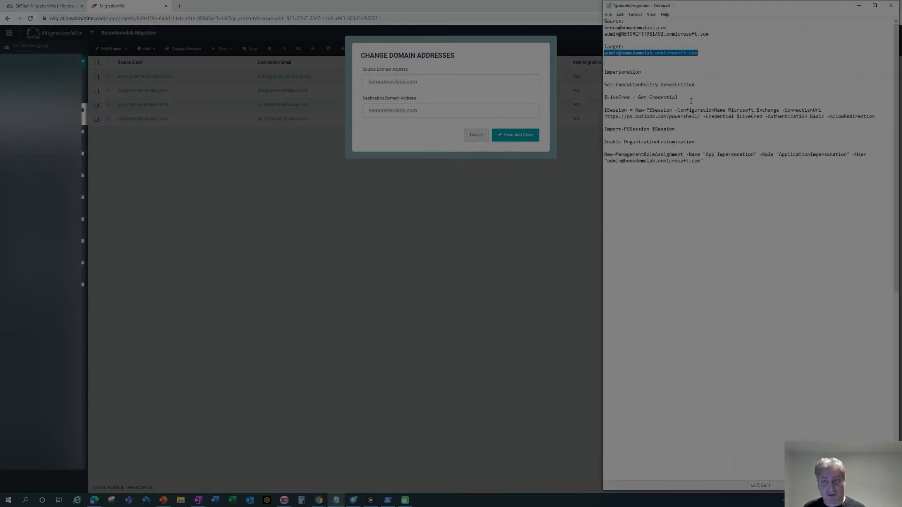
pyautogui.click(694, 85)
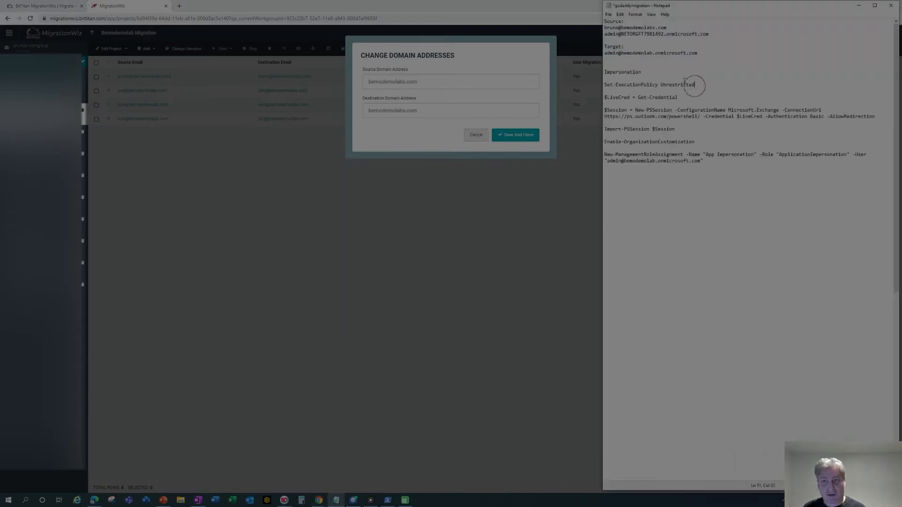
pyautogui.click(624, 53)
pyautogui.moveTo(621, 53); pyautogui.dragTo(714, 50)
pyautogui.hotkey('ctrl', 'c')
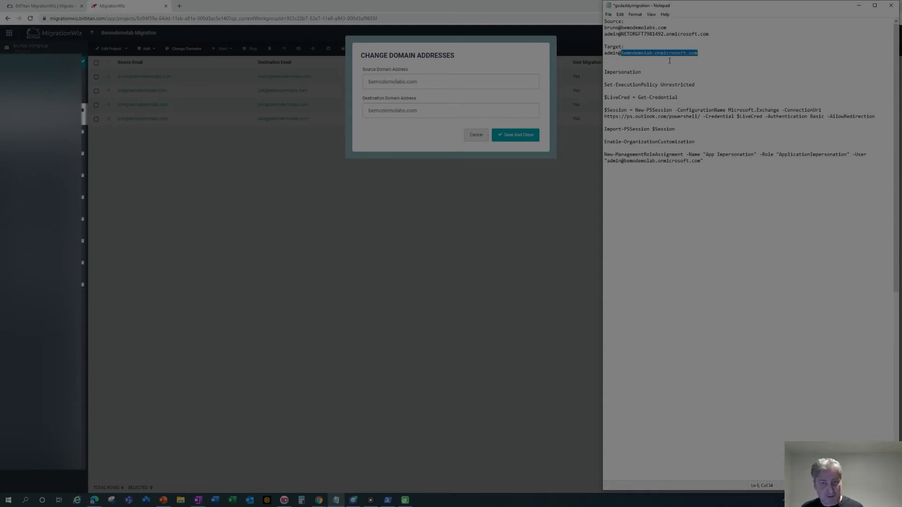
# Replace the Destination Domain Address with bemodemolab.onmicrosoft.com and save.
pyautogui.moveTo(438, 112); pyautogui.dragTo(324, 107)
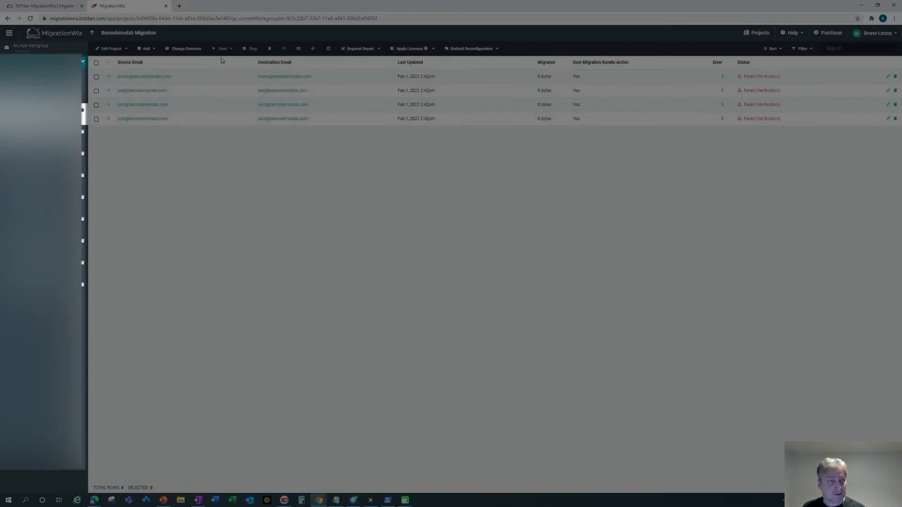
pyautogui.click(184, 48)
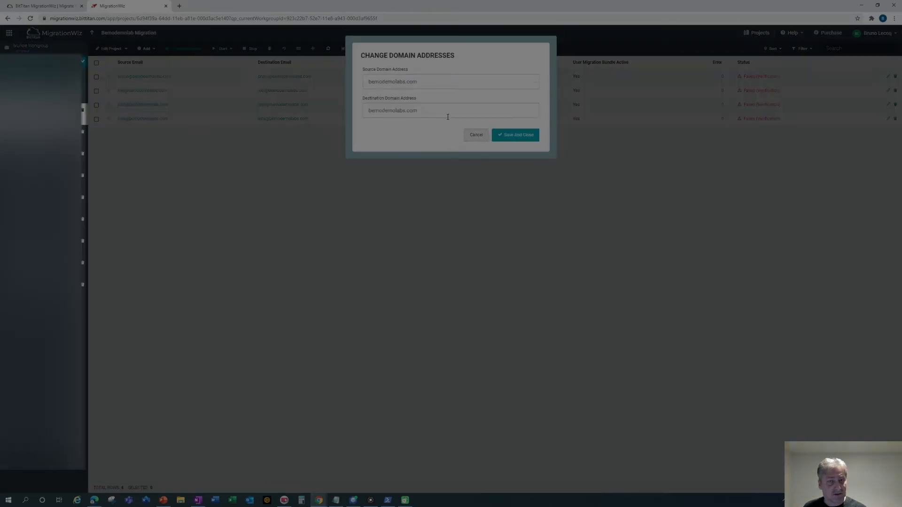
pyautogui.moveTo(439, 114); pyautogui.dragTo(343, 106)
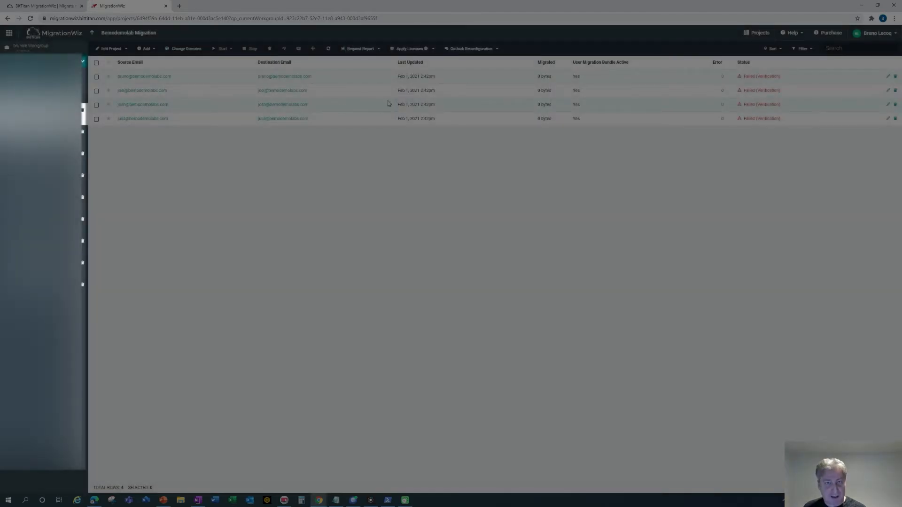
pyautogui.hotkey('alt', 'Tab')
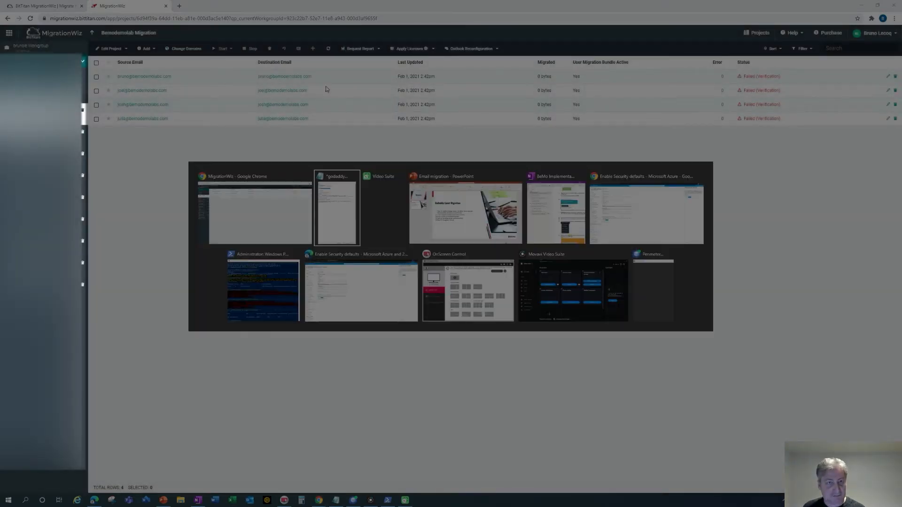
pyautogui.click(197, 50)
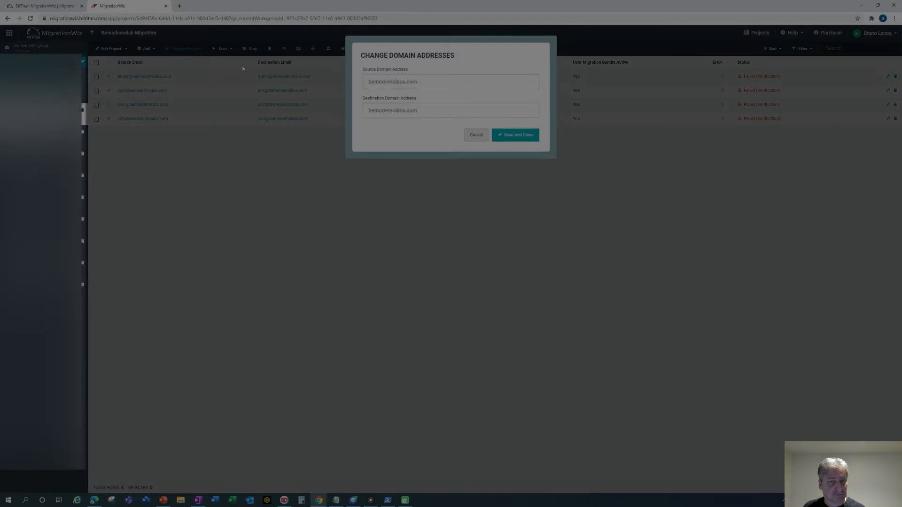
pyautogui.tripleClick(372, 108)
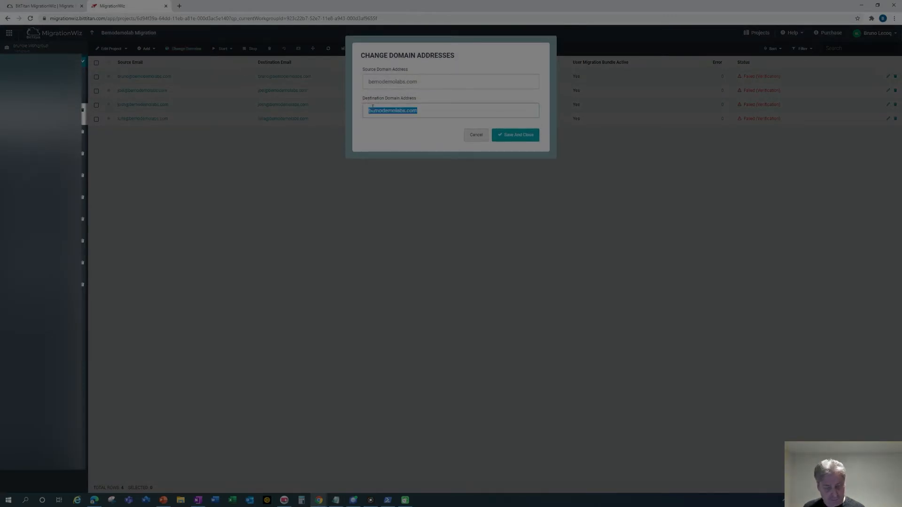
pyautogui.hotkey('ctrl', 'v')
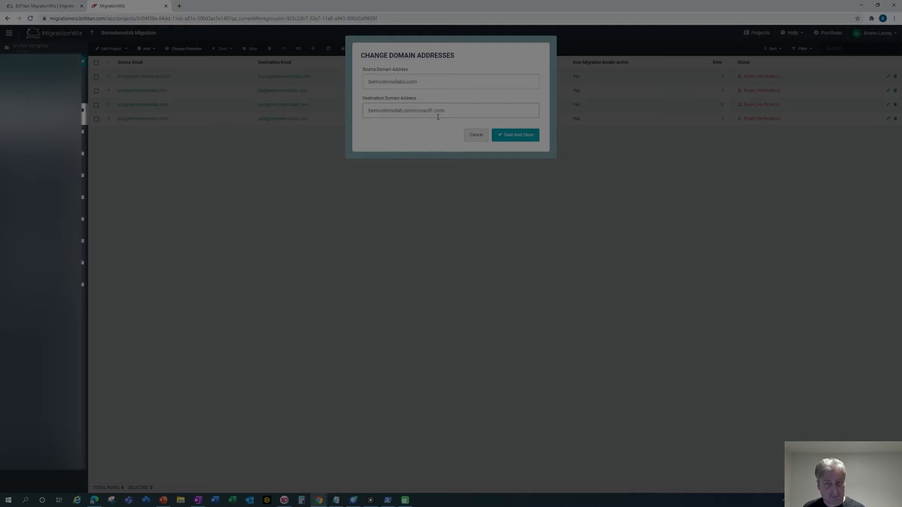
pyautogui.click(518, 136)
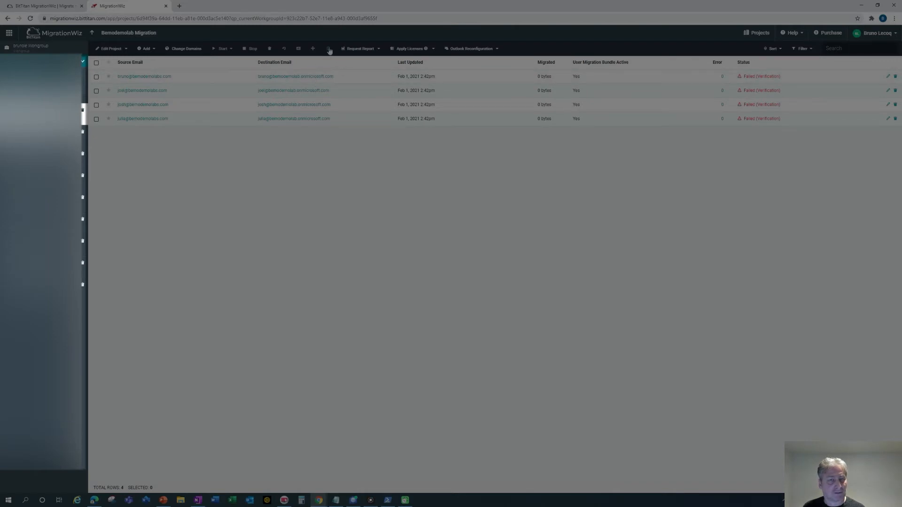
# Run Verify Credentials on all four mailboxes and refresh until each reads Completed (Verification).
pyautogui.click(97, 62)
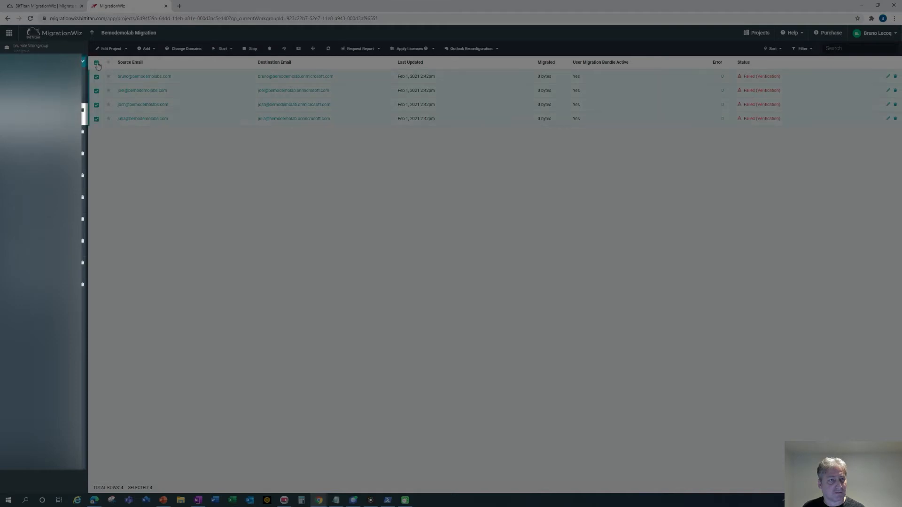
pyautogui.click(230, 49)
pyautogui.click(231, 63)
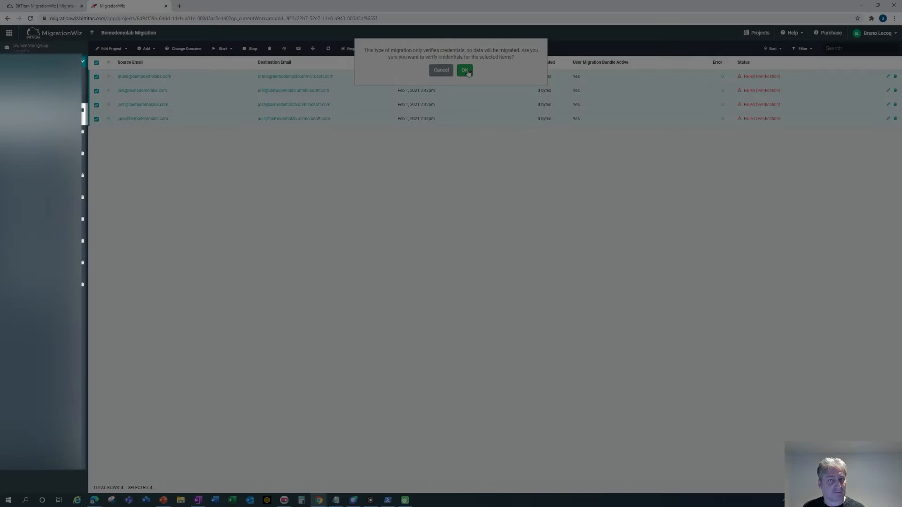
pyautogui.click(465, 70)
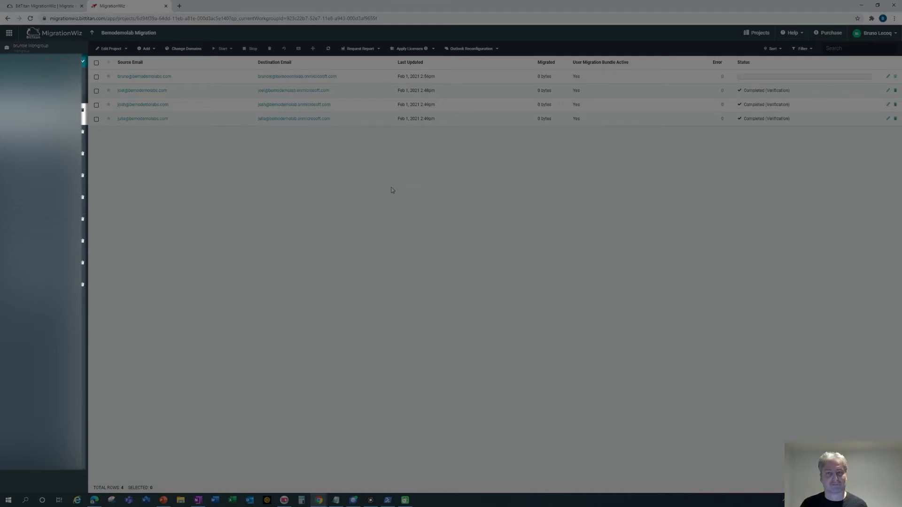
pyautogui.click(331, 48)
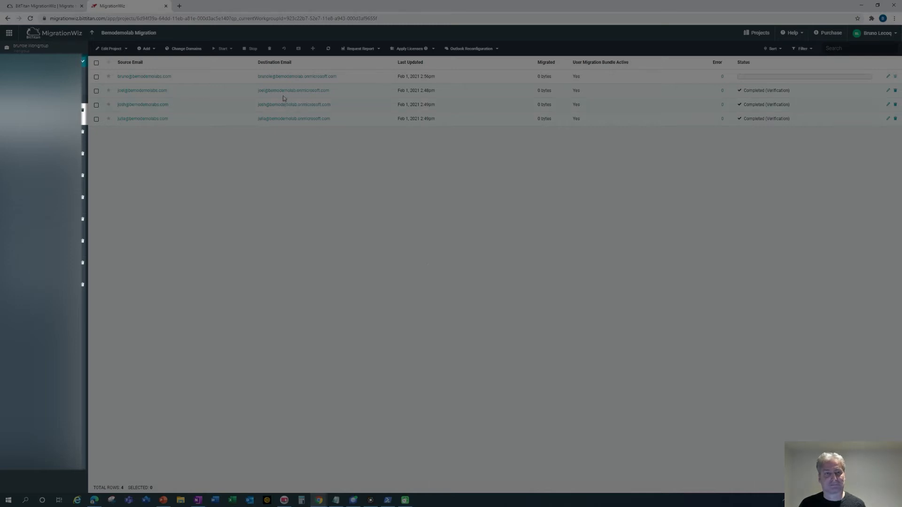
pyautogui.click(328, 50)
pyautogui.click(329, 50)
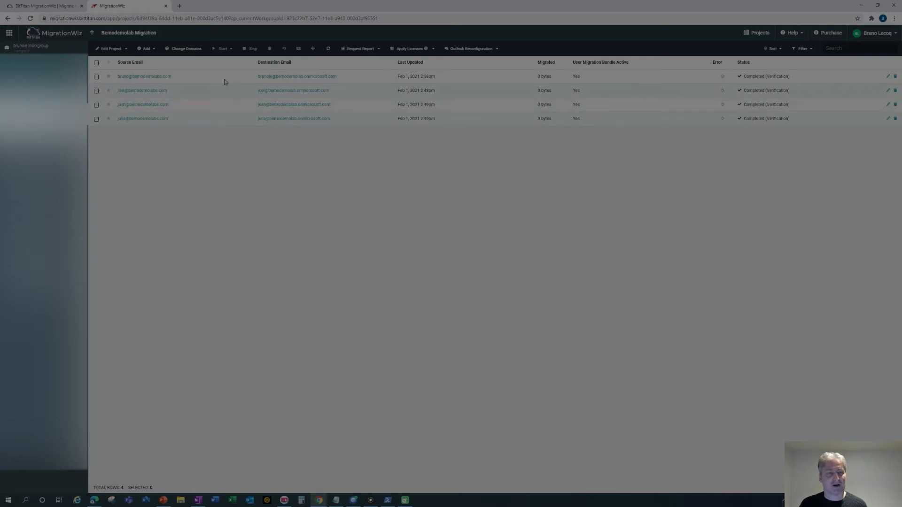
# Launch a Full Migration of all four mailboxes with the default items.
pyautogui.click(96, 63)
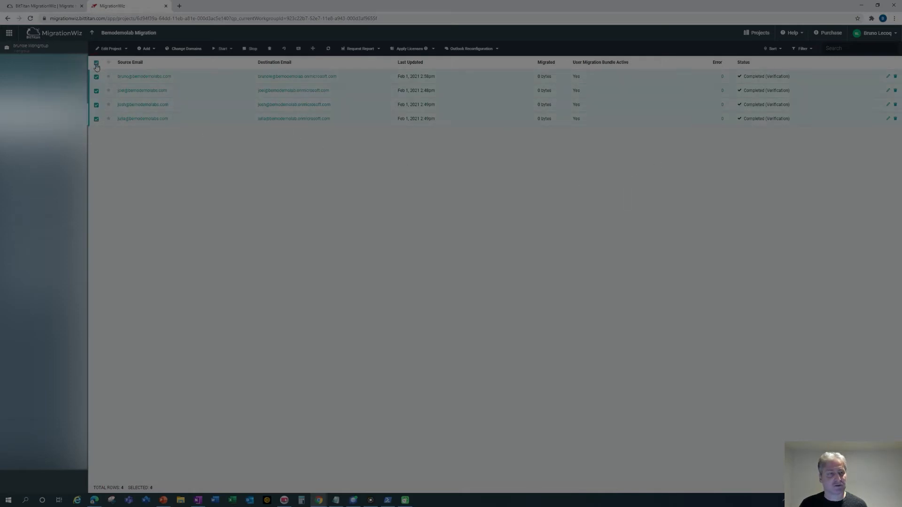
pyautogui.click(233, 50)
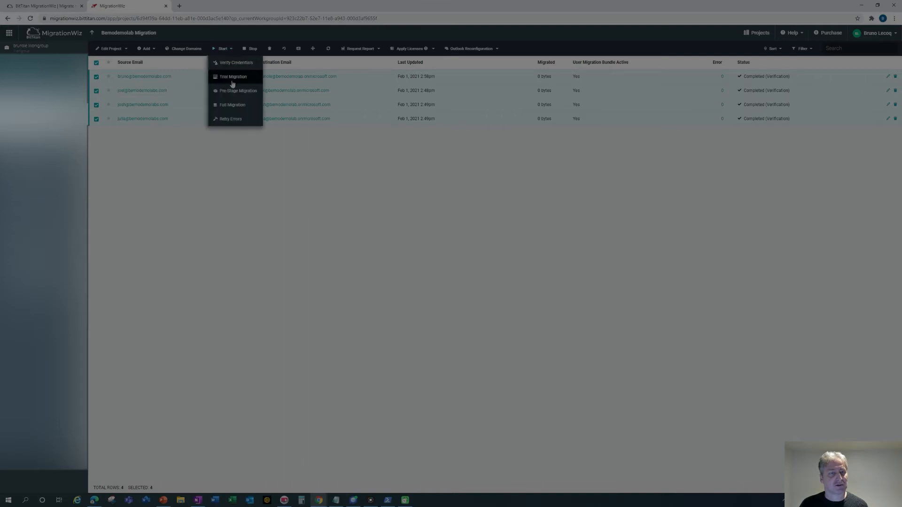
pyautogui.click(232, 106)
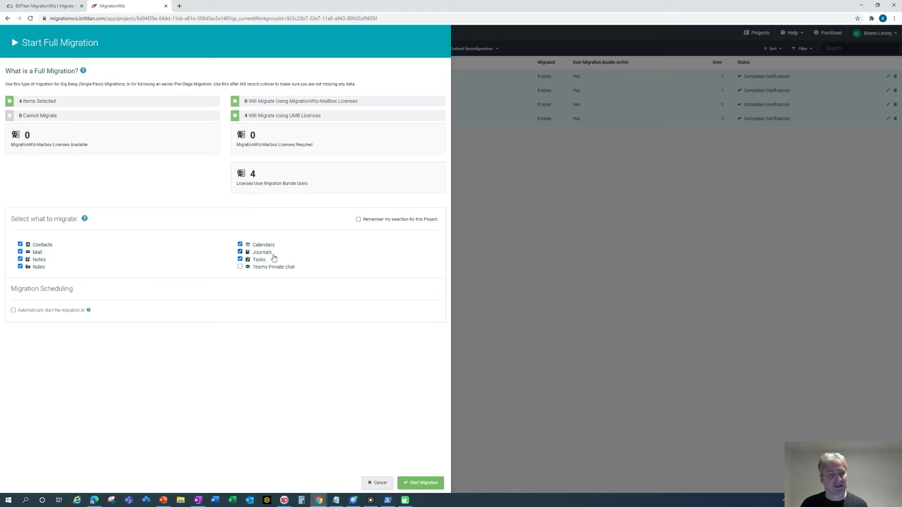
pyautogui.click(420, 484)
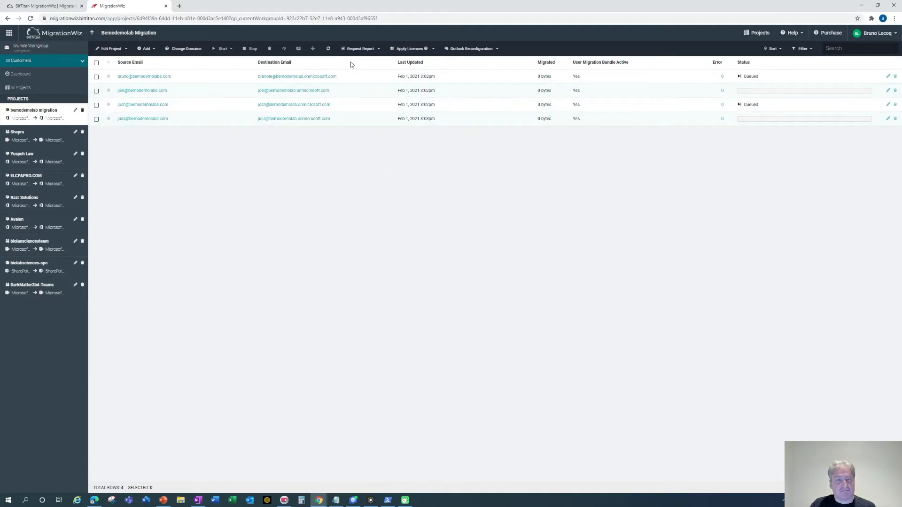
# Refresh the mailbox list repeatedly until three mailboxes show Completed (Full).
pyautogui.click(329, 49)
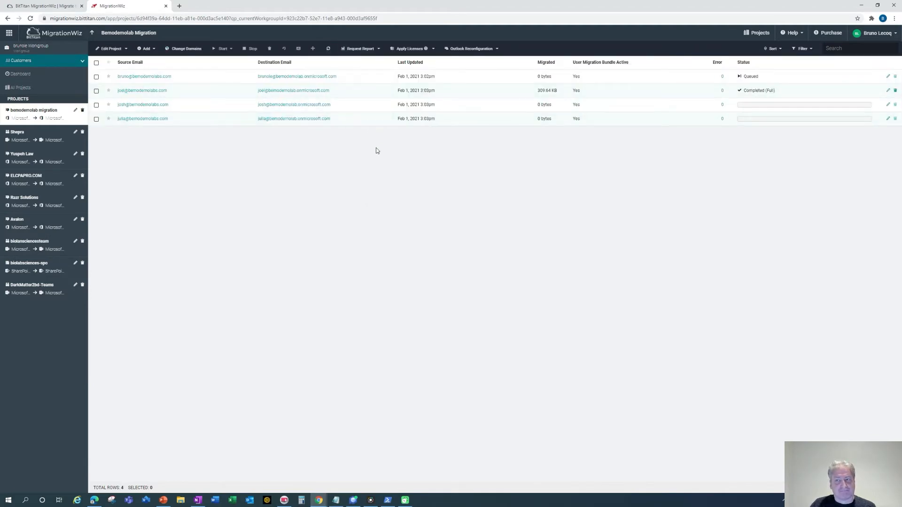
pyautogui.click(330, 50)
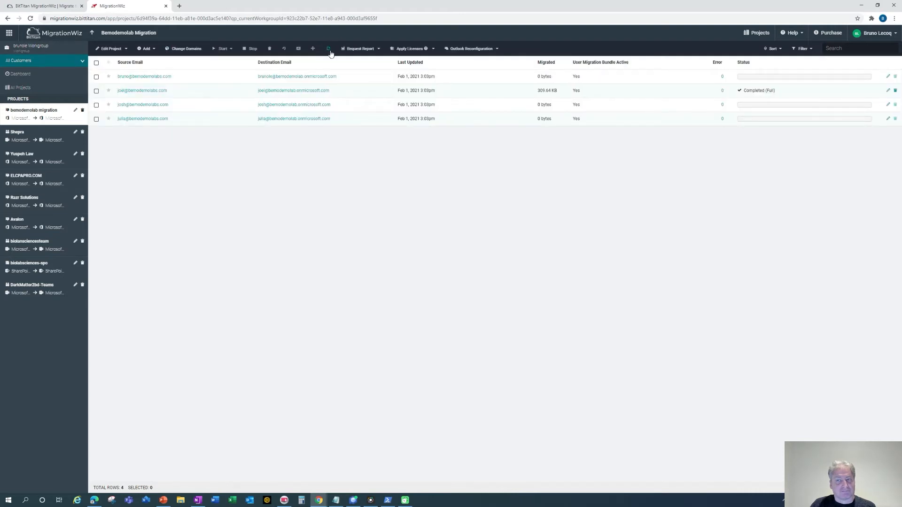
pyautogui.click(330, 51)
pyautogui.click(330, 51)
pyautogui.click(328, 49)
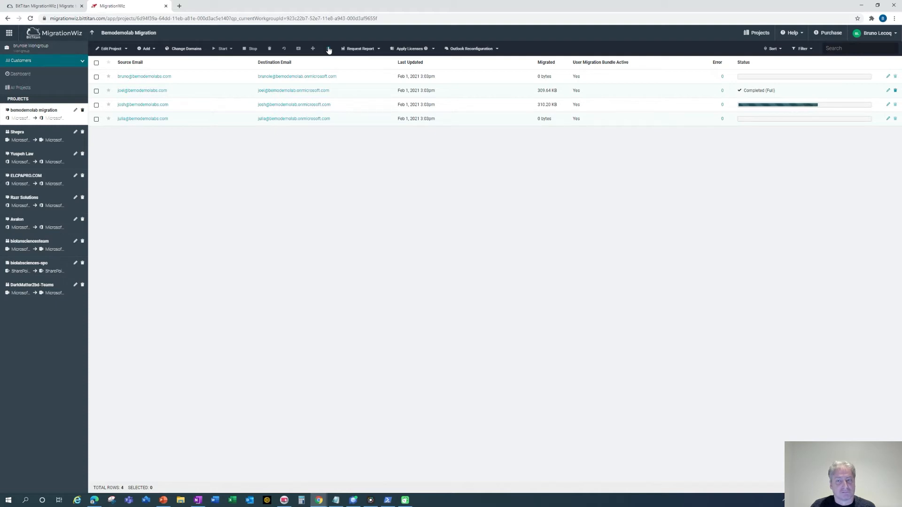
pyautogui.click(329, 49)
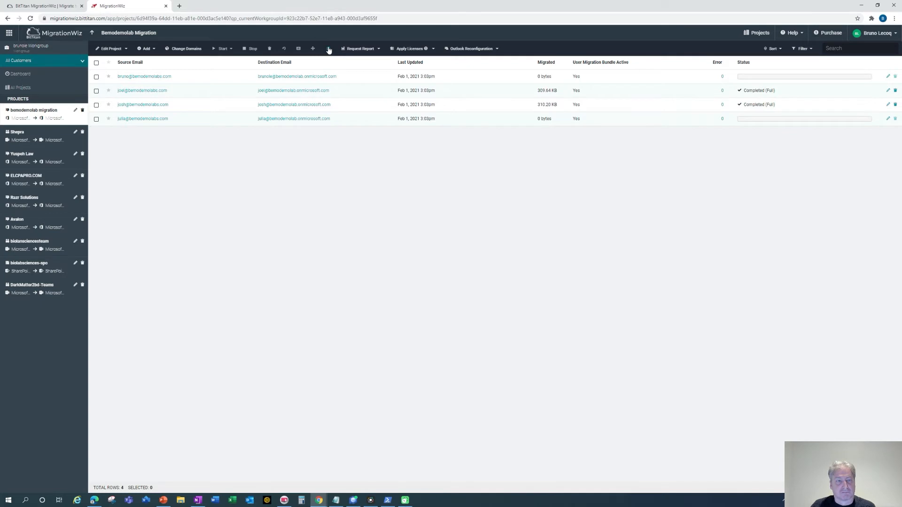
pyautogui.click(329, 49)
pyautogui.click(328, 49)
pyautogui.click(328, 50)
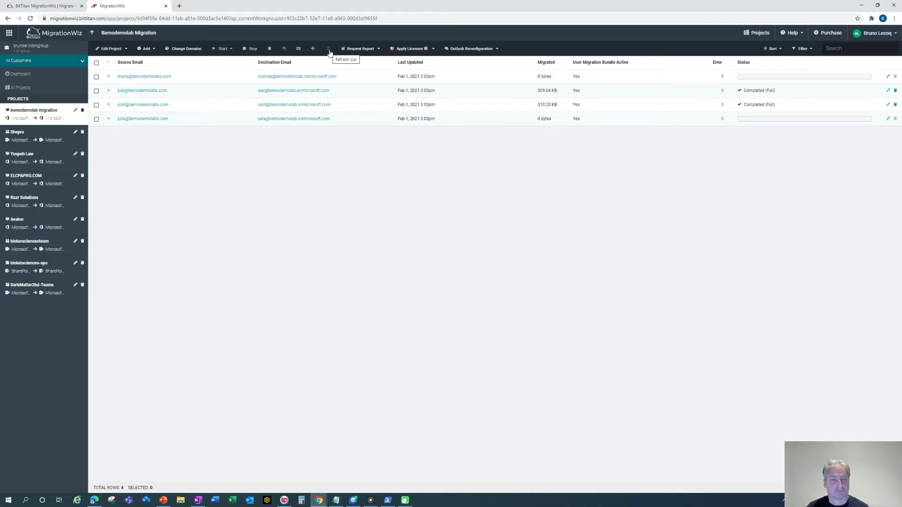
pyautogui.click(328, 49)
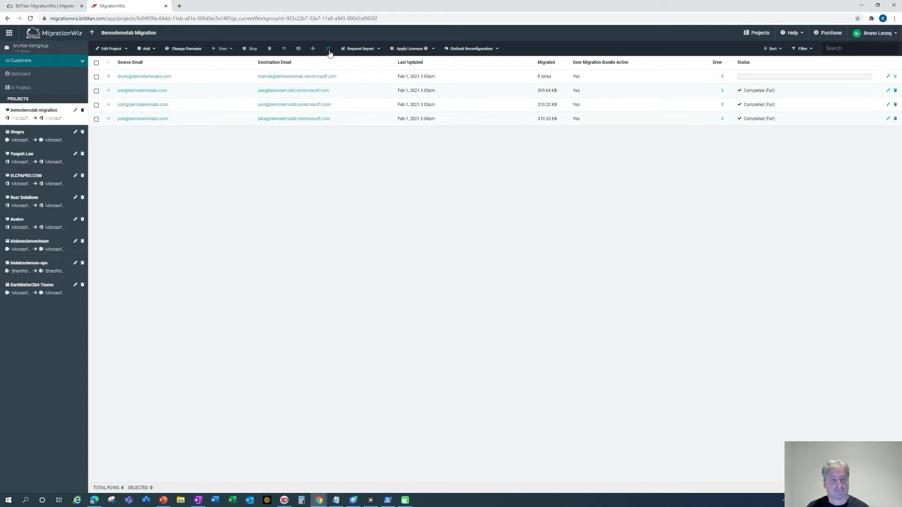
pyautogui.click(328, 49)
# Refresh until the last mailbox also shows Completed (Full), the first with 1.79 MB migrated.
pyautogui.click(329, 50)
pyautogui.click(329, 50)
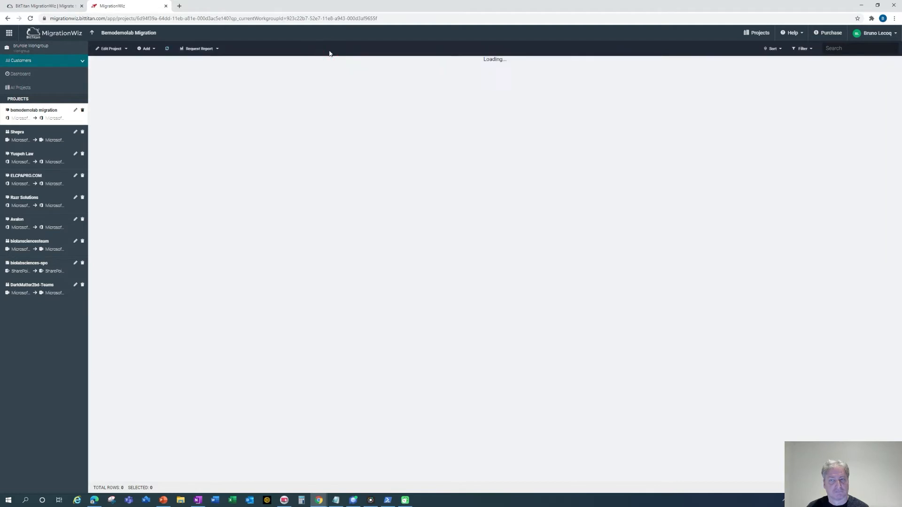
pyautogui.click(329, 51)
pyautogui.click(328, 51)
pyautogui.click(328, 51)
pyautogui.click(328, 51)
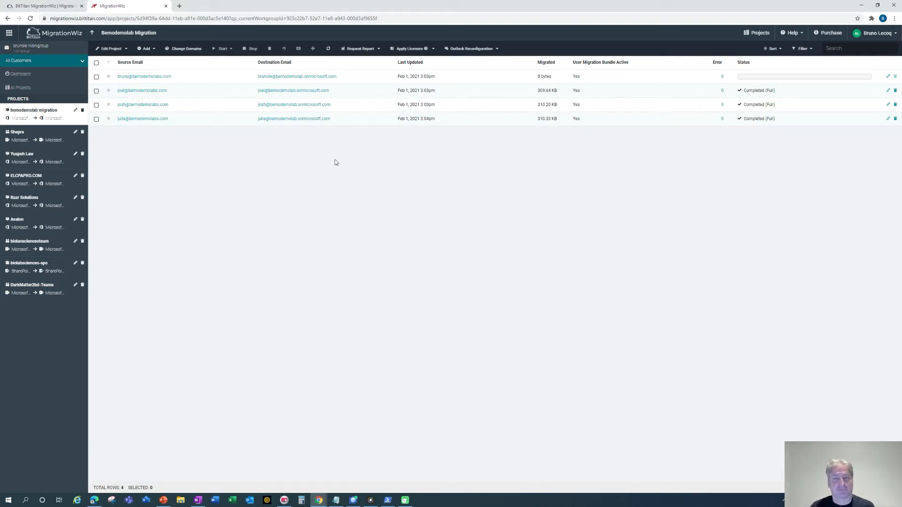
pyautogui.click(328, 49)
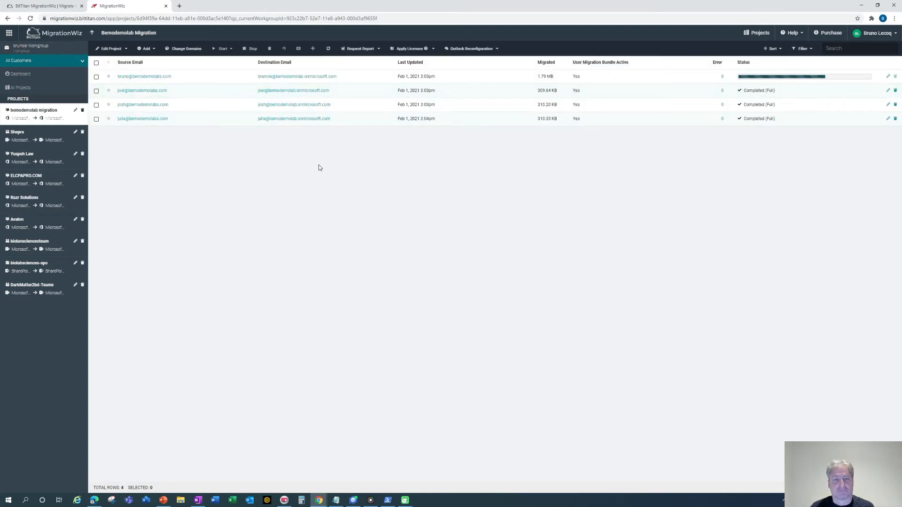
pyautogui.click(328, 48)
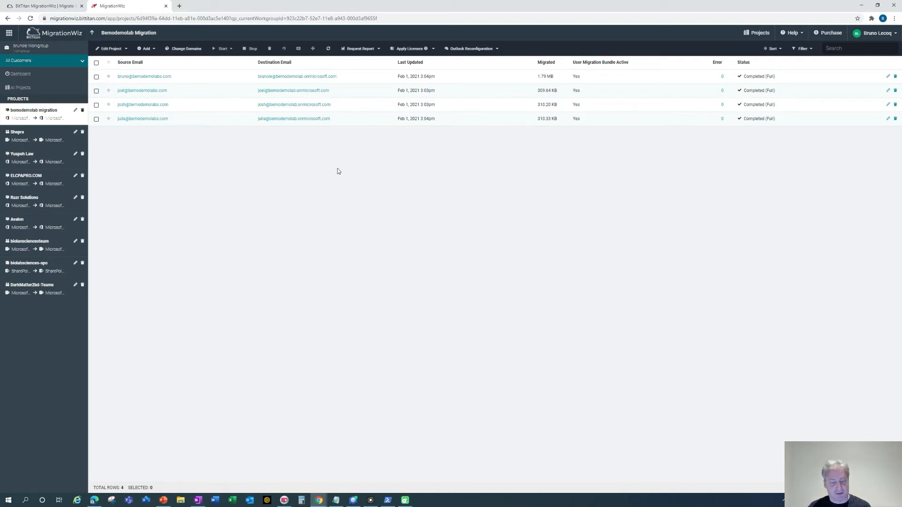
pyautogui.hotkey('alt', 'Tab')
pyautogui.hotkey('alt', 'Tab')
pyautogui.hotkey('alt', 'Tab')
pyautogui.hotkey('alt', 'Tab')
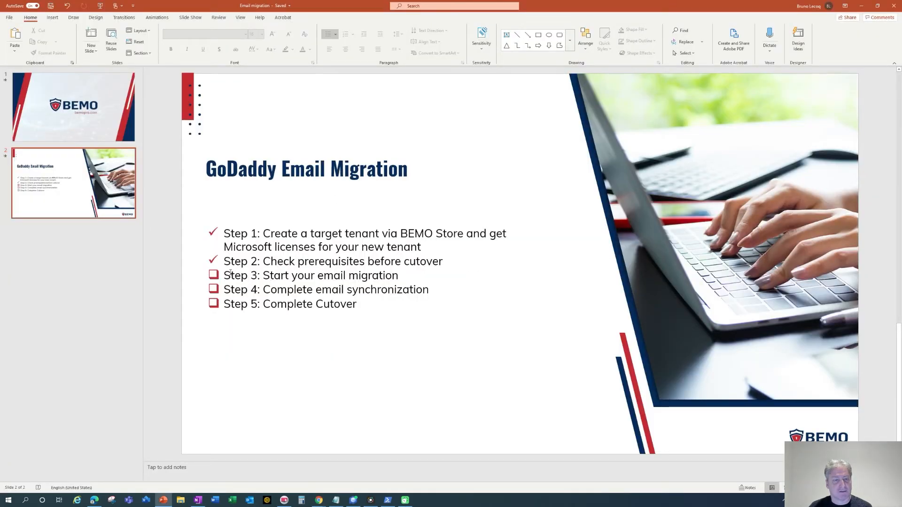
# Give the Step 3 and Step 4 lines checkmark bullets on the checklist slide.
pyautogui.moveTo(225, 276); pyautogui.dragTo(430, 290)
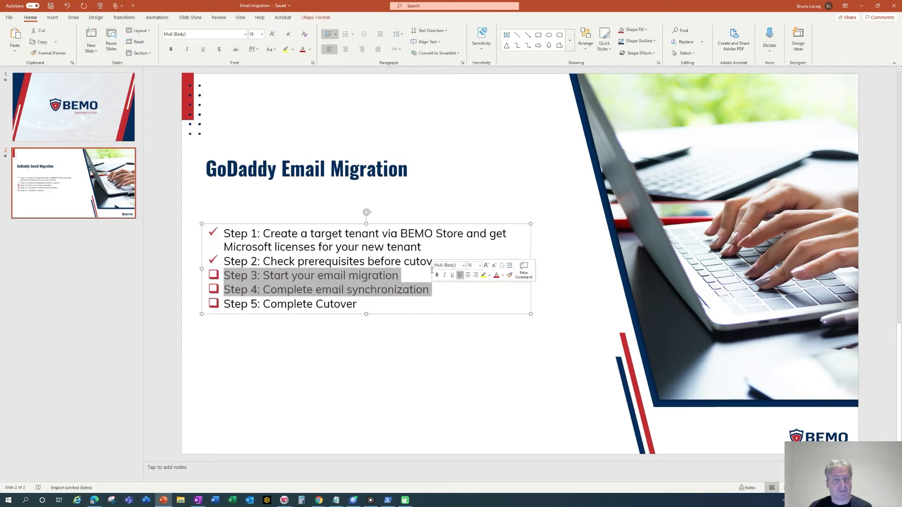
pyautogui.click(335, 34)
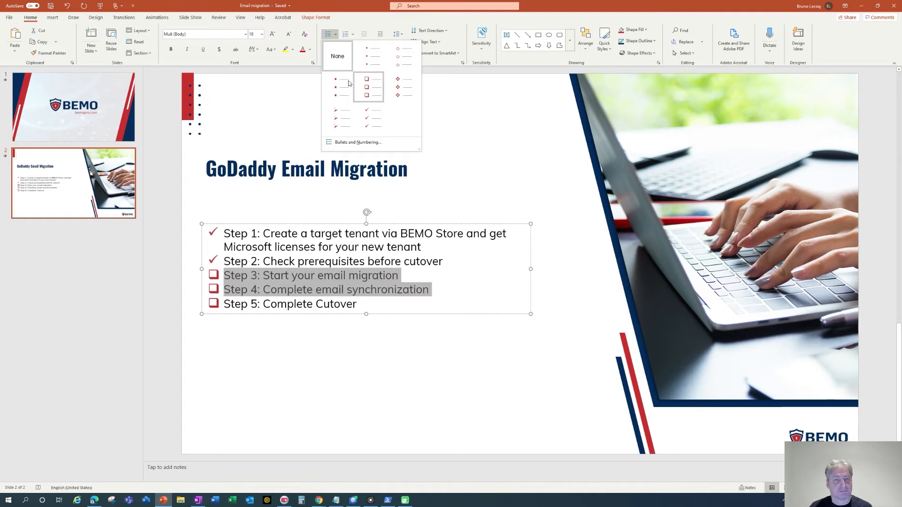
pyautogui.click(371, 116)
pyautogui.click(335, 334)
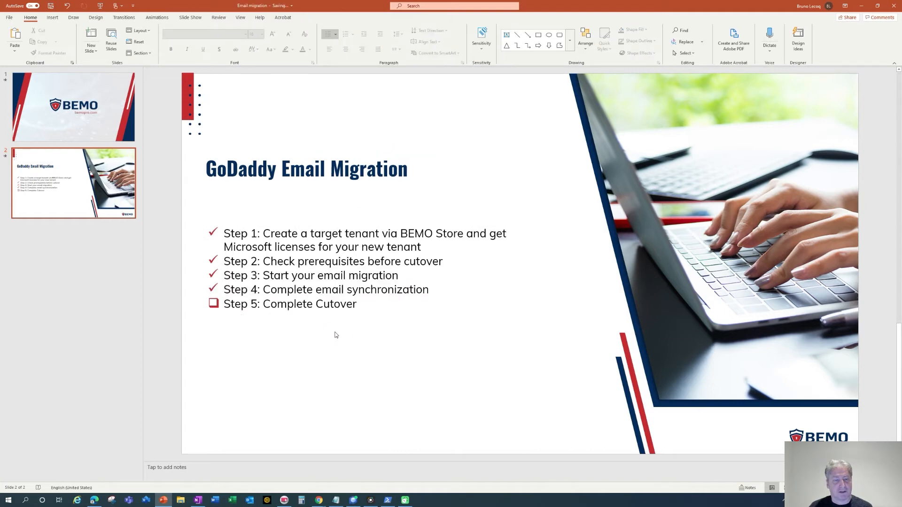
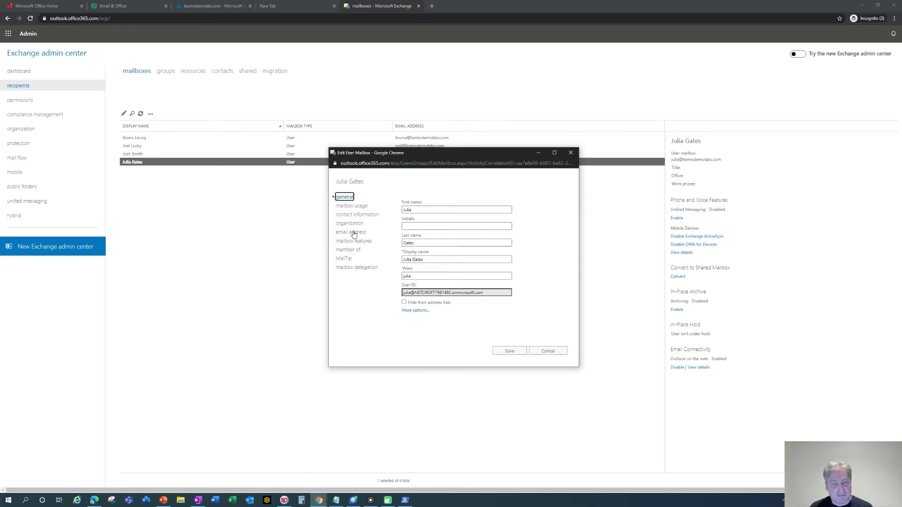
# Make the first user's onmicrosoft.com address the reply address, delete the bemodemolabs.com address, and save.
pyautogui.click(353, 235)
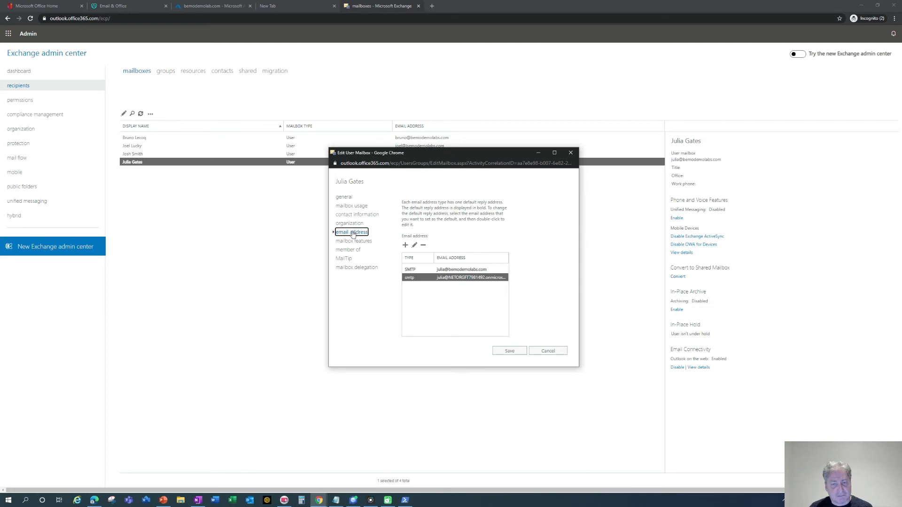
pyautogui.click(460, 271)
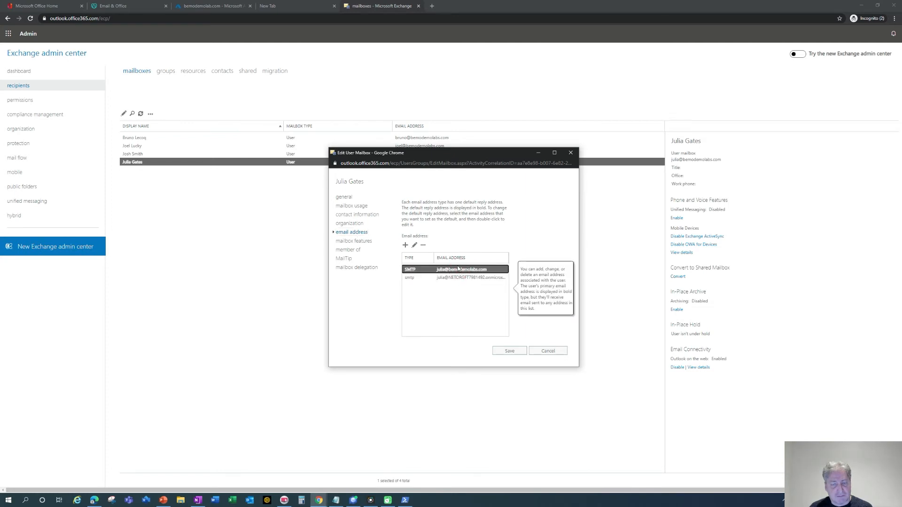
pyautogui.click(424, 245)
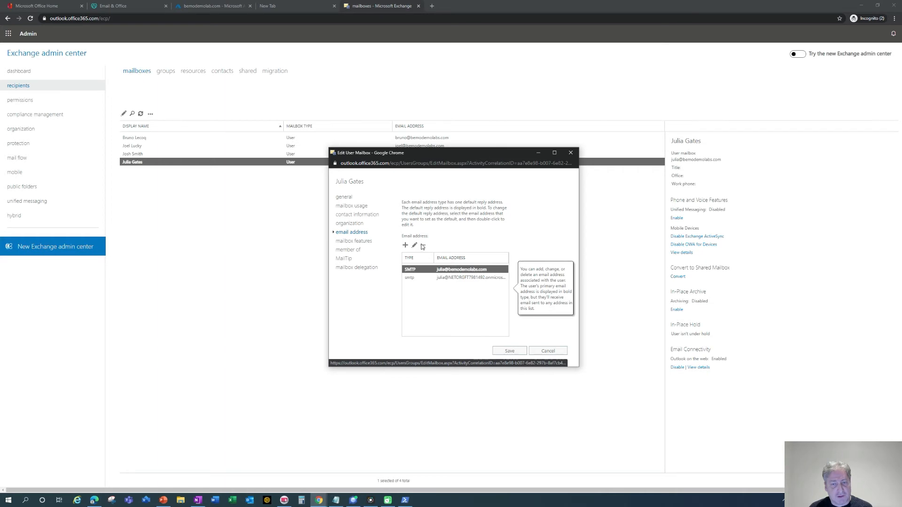
pyautogui.doubleClick(425, 270)
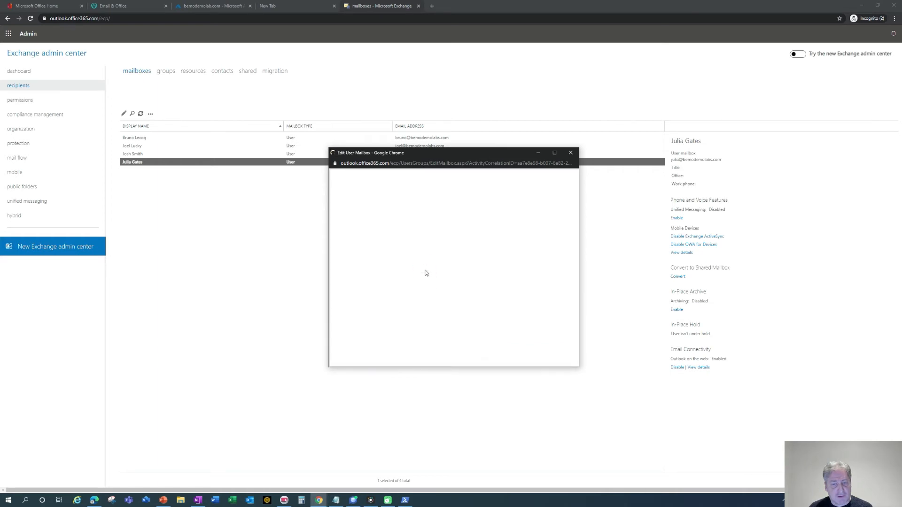
pyautogui.click(549, 352)
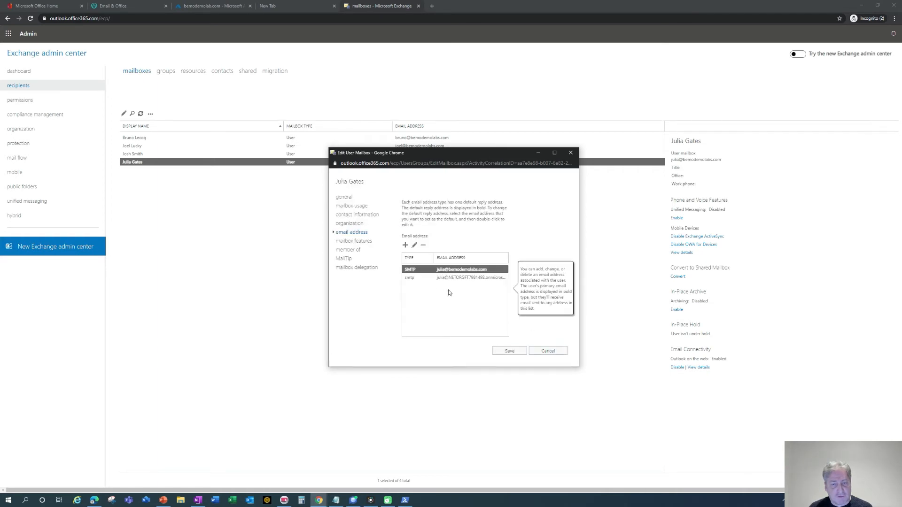
pyautogui.doubleClick(440, 278)
pyautogui.click(338, 249)
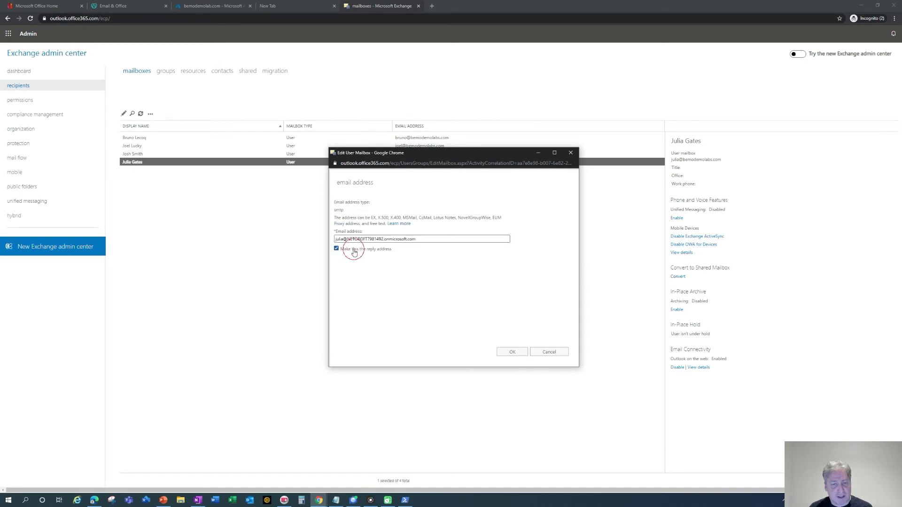
pyautogui.click(515, 354)
pyautogui.click(466, 278)
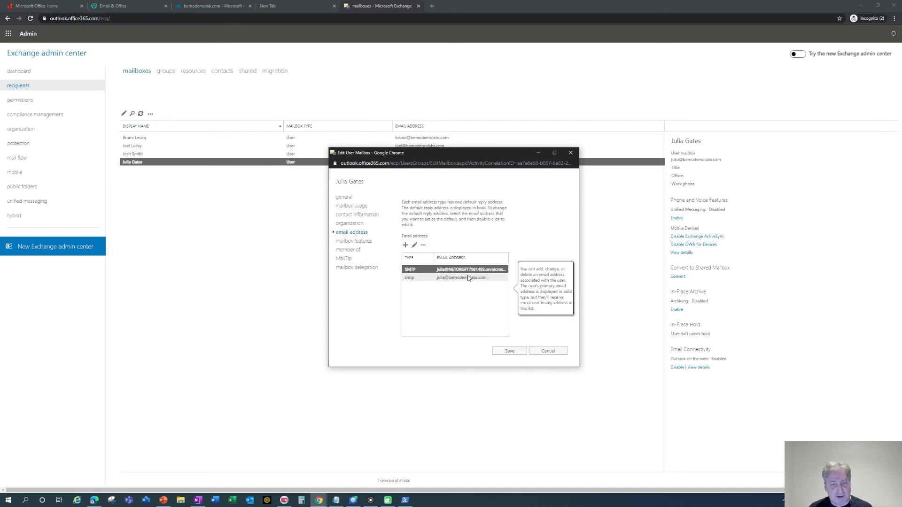
pyautogui.click(424, 245)
pyautogui.click(510, 352)
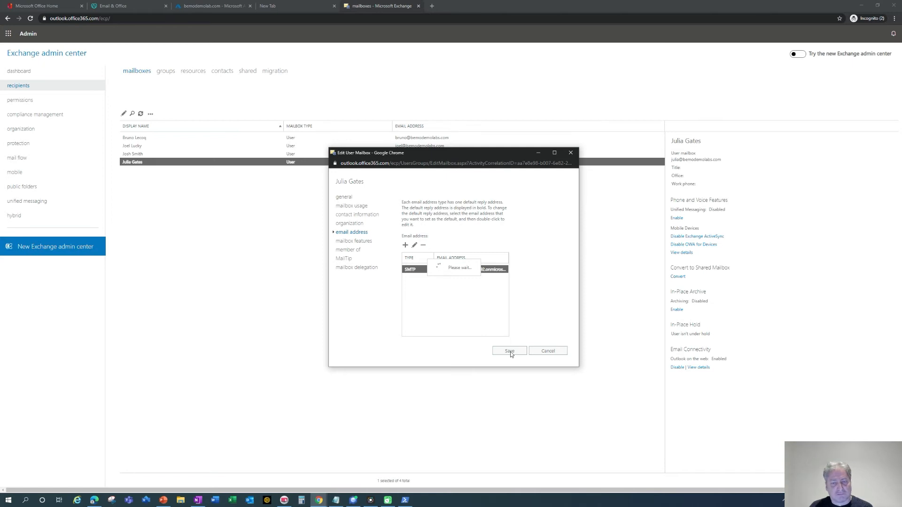
pyautogui.click(497, 300)
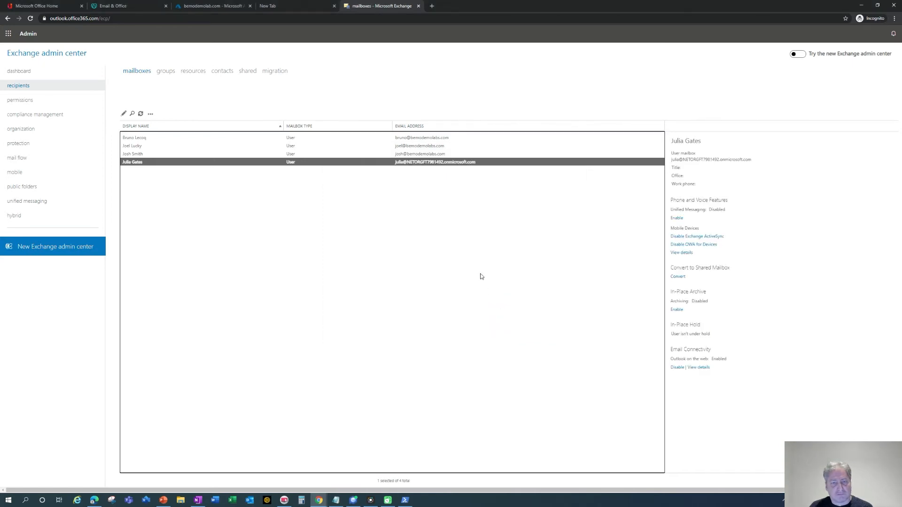
# On the next user's mailbox, set onmicrosoft.com as primary, remove bemodemolabs.com, and save.
pyautogui.doubleClick(414, 154)
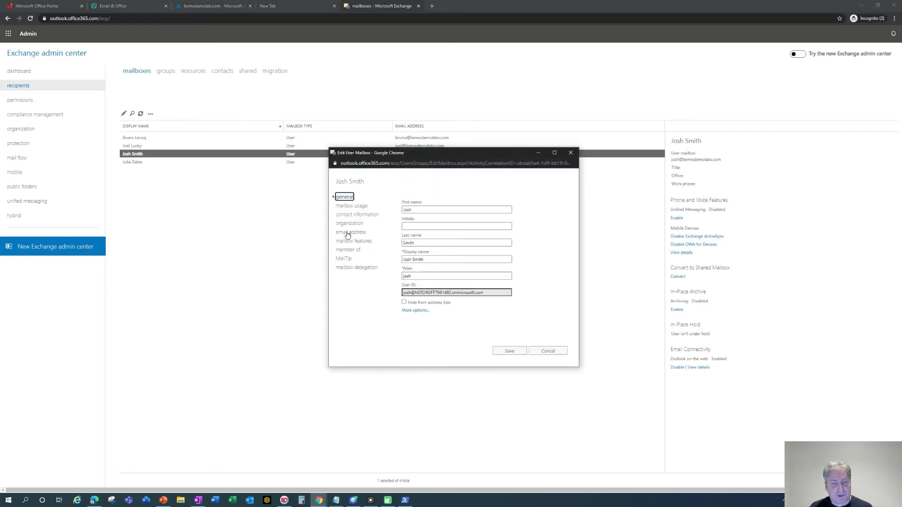
pyautogui.click(354, 234)
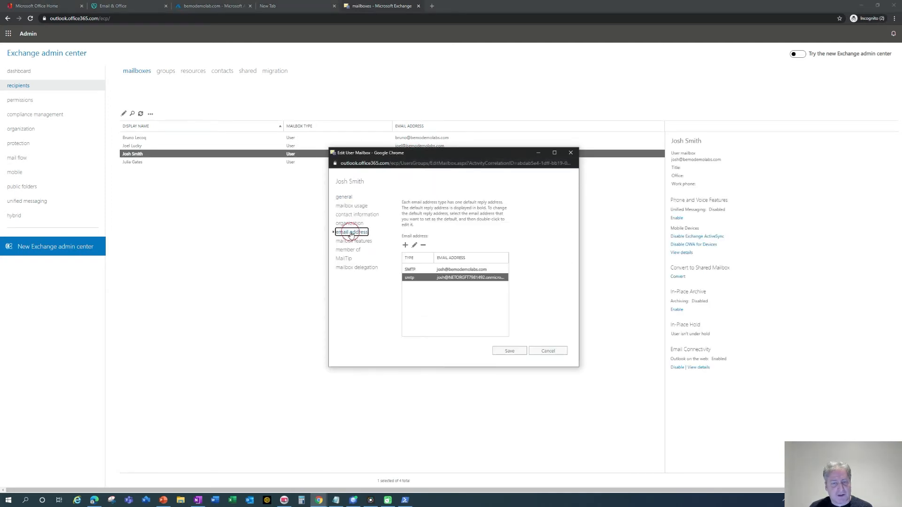
pyautogui.doubleClick(424, 280)
pyautogui.click(337, 249)
pyautogui.click(513, 352)
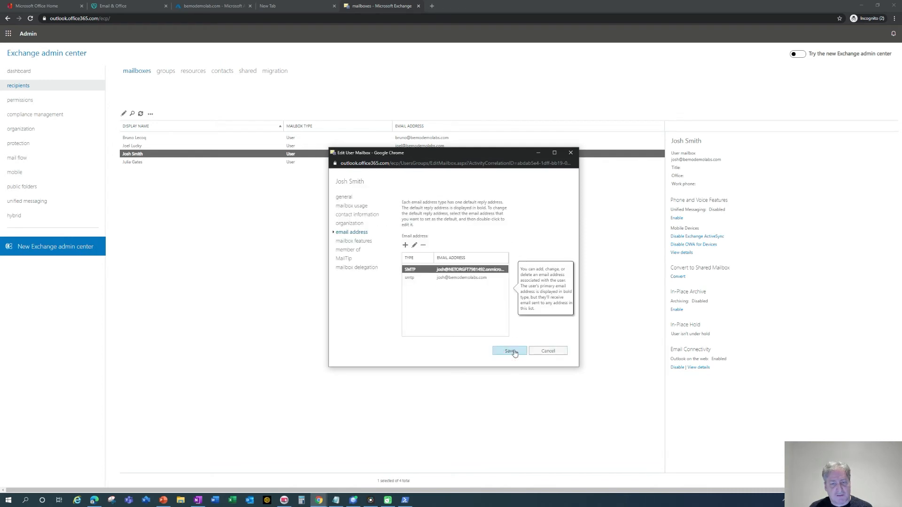
pyautogui.click(455, 277)
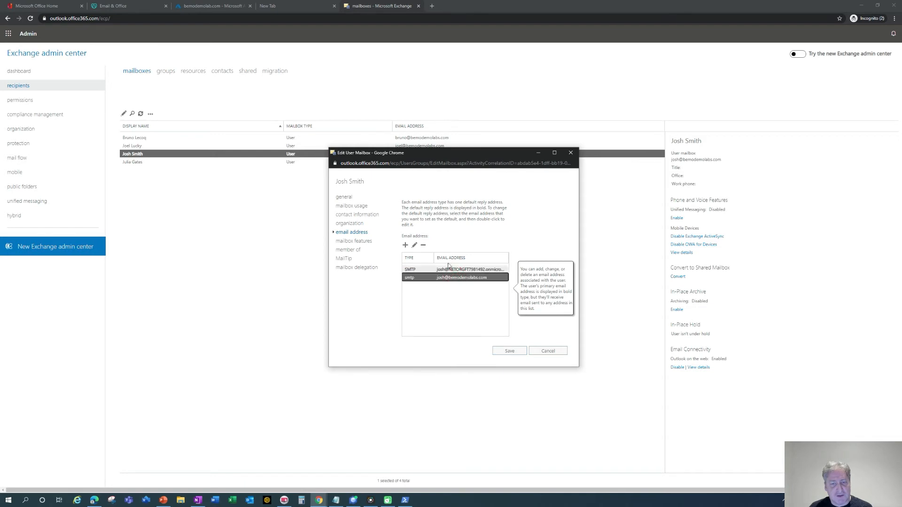
pyautogui.click(423, 245)
pyautogui.click(506, 353)
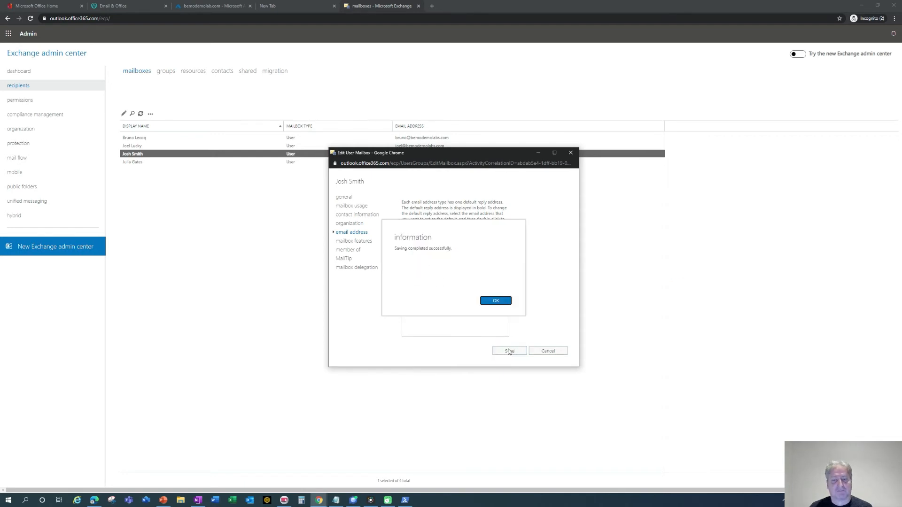
pyautogui.click(495, 301)
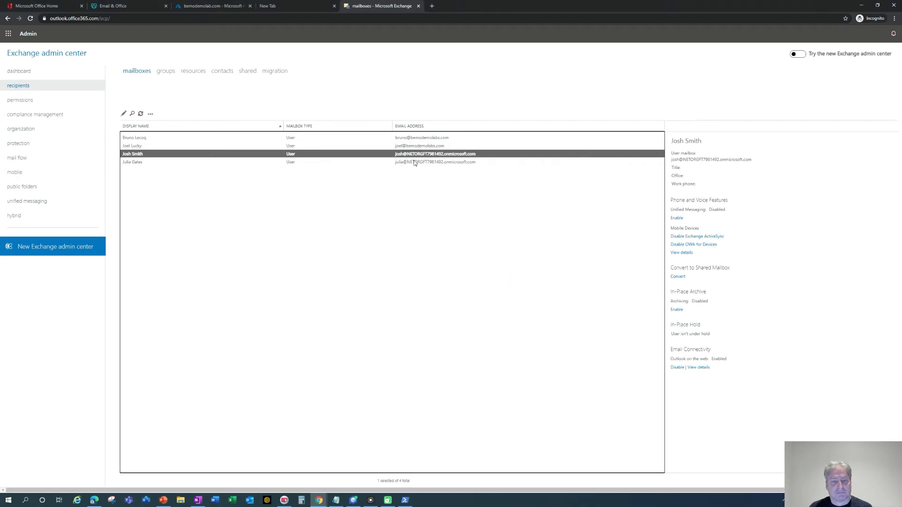
# Set another user's onmicrosoft.com address as primary, delete the bemodemolabs.com address, and save.
pyautogui.doubleClick(416, 146)
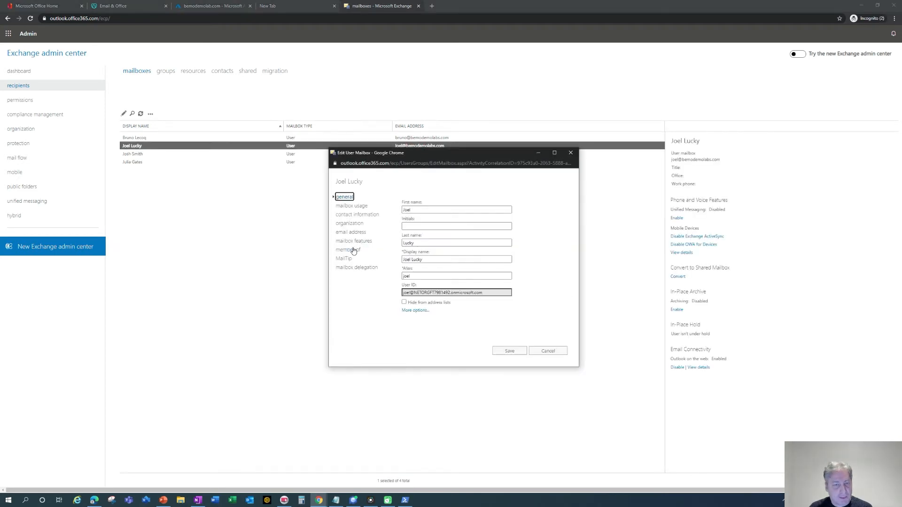
pyautogui.click(352, 232)
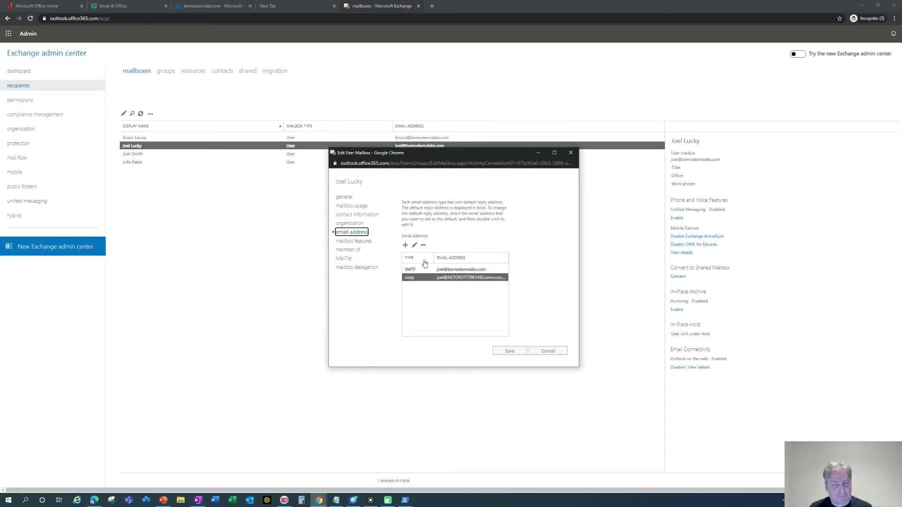
pyautogui.doubleClick(430, 279)
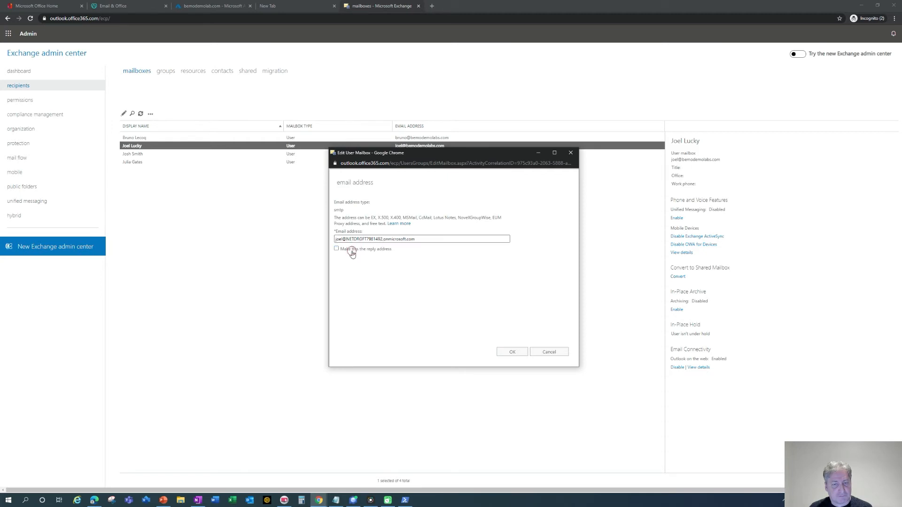
pyautogui.click(512, 352)
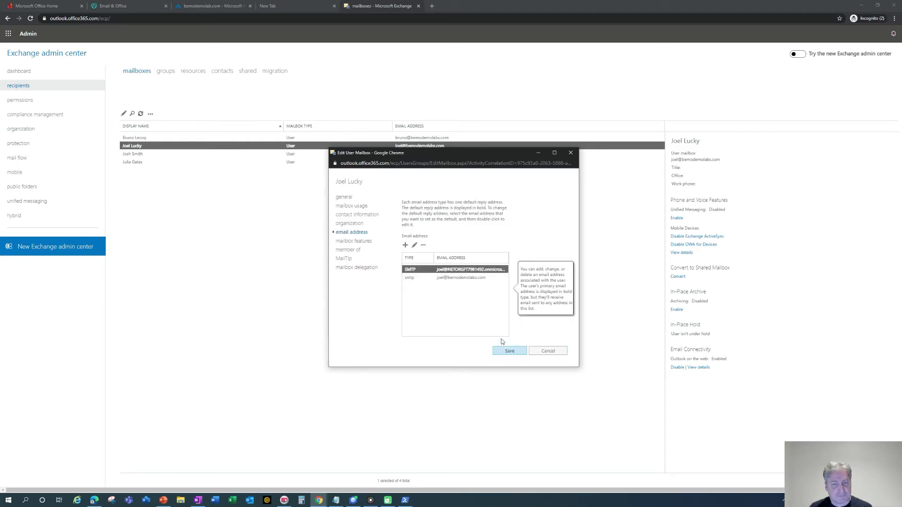
pyautogui.click(469, 278)
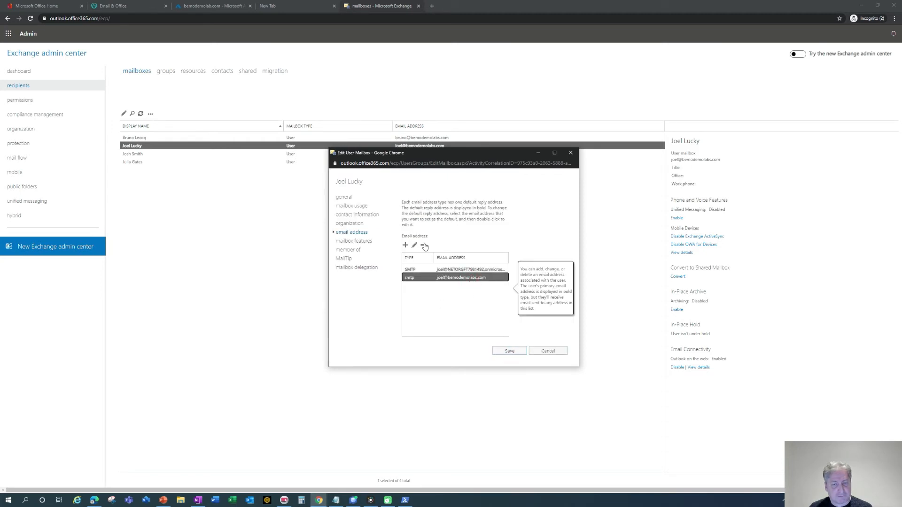
pyautogui.click(424, 246)
pyautogui.click(509, 351)
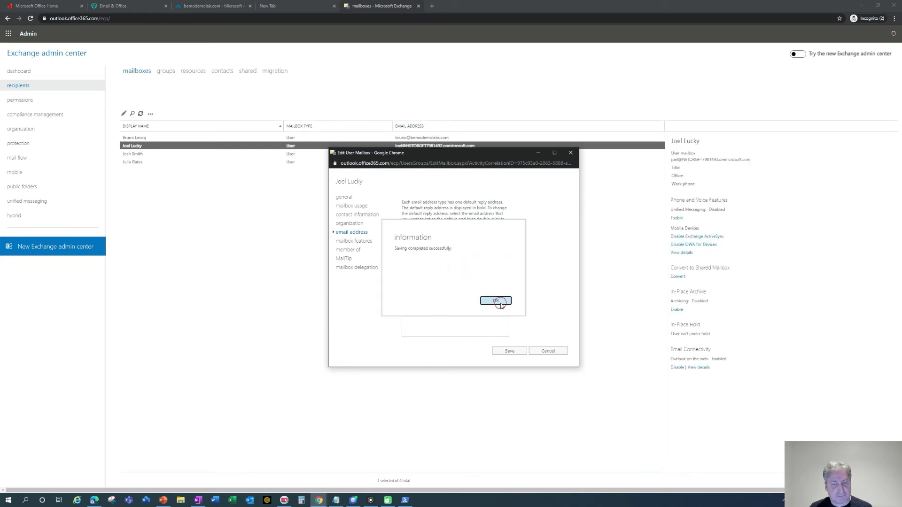
pyautogui.click(500, 305)
# Give the last remaining mailbox onmicrosoft.com as primary, remove bemodemolabs.com, and save.
pyautogui.click(427, 138)
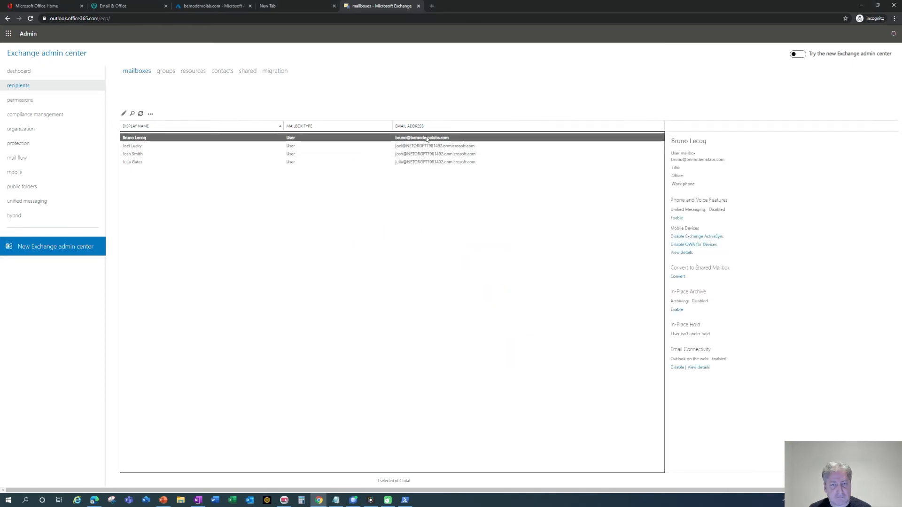
pyautogui.doubleClick(427, 139)
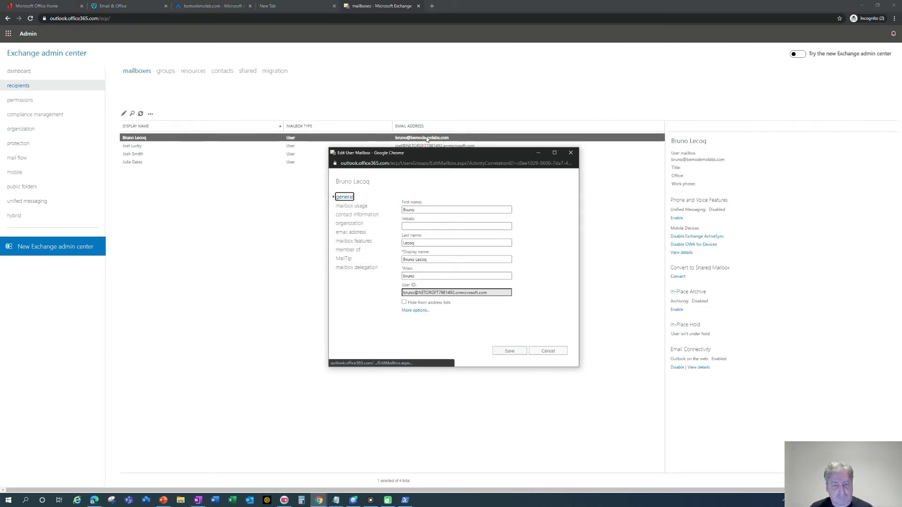
pyautogui.click(353, 232)
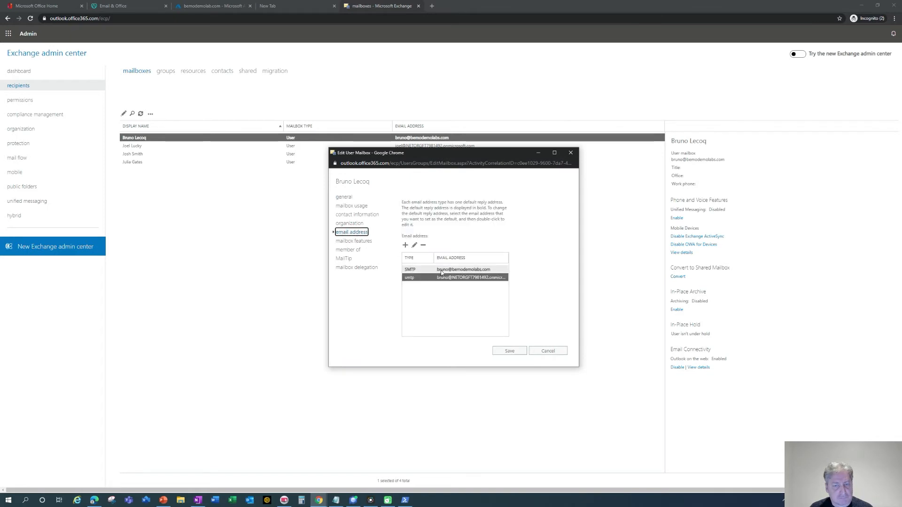
pyautogui.doubleClick(461, 278)
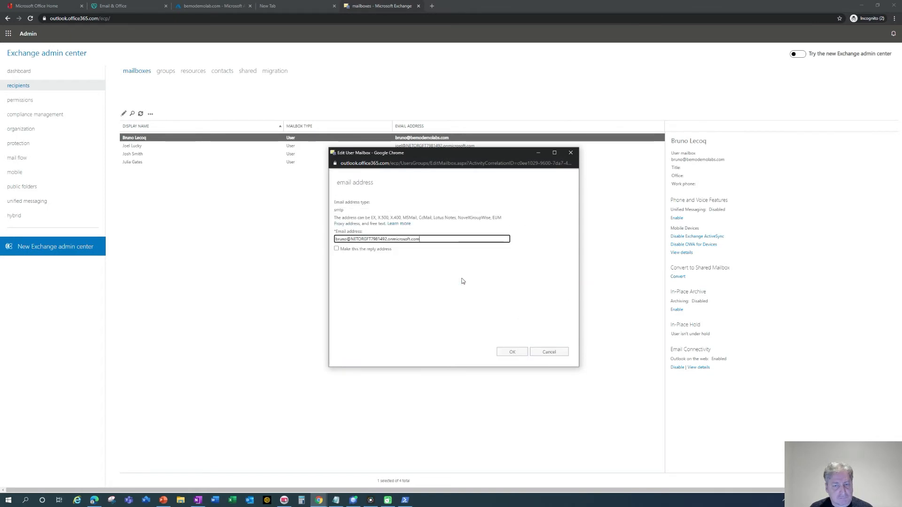
pyautogui.click(375, 249)
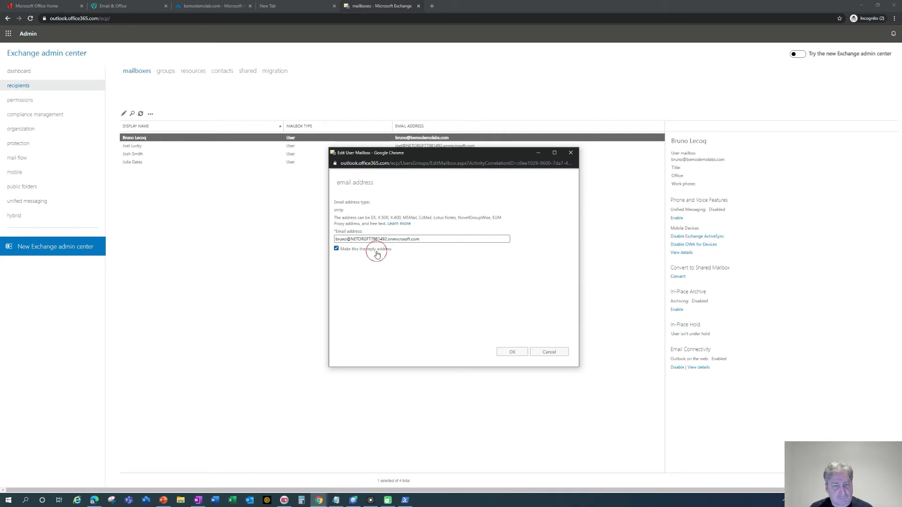
pyautogui.click(512, 352)
pyautogui.click(480, 278)
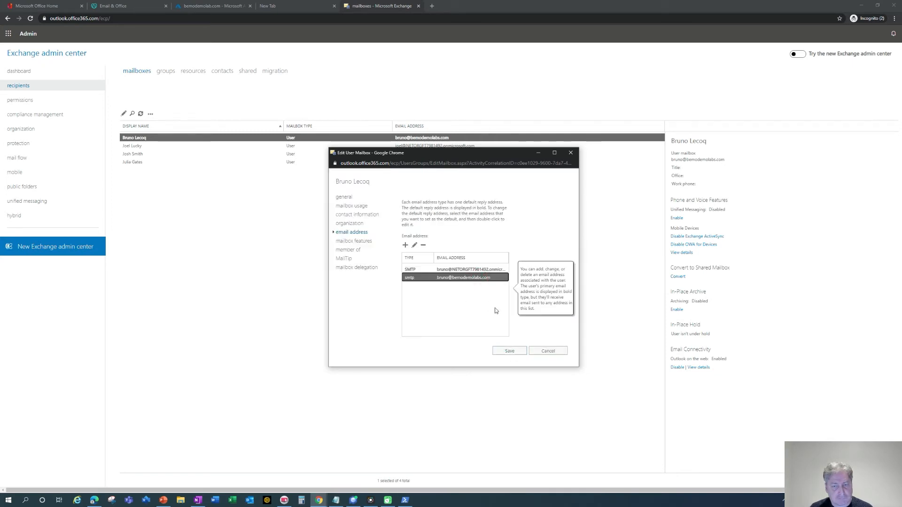
pyautogui.click(425, 246)
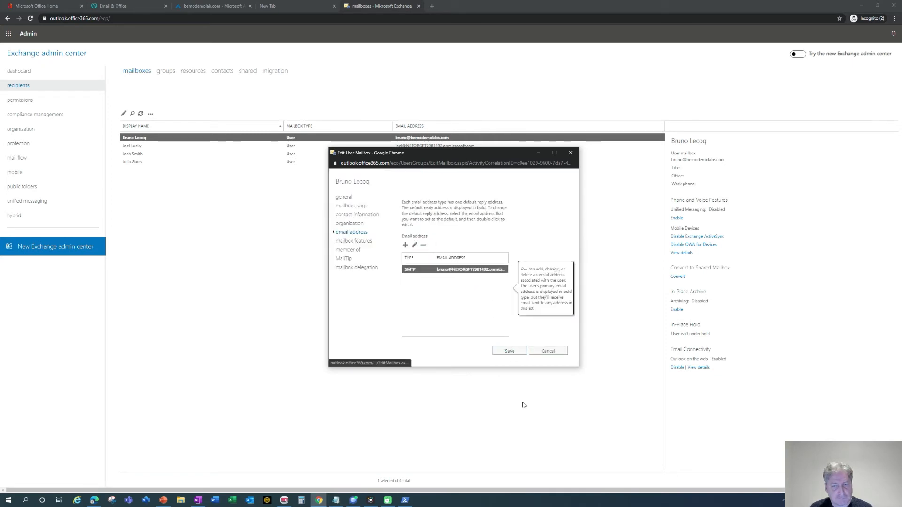
pyautogui.click(512, 353)
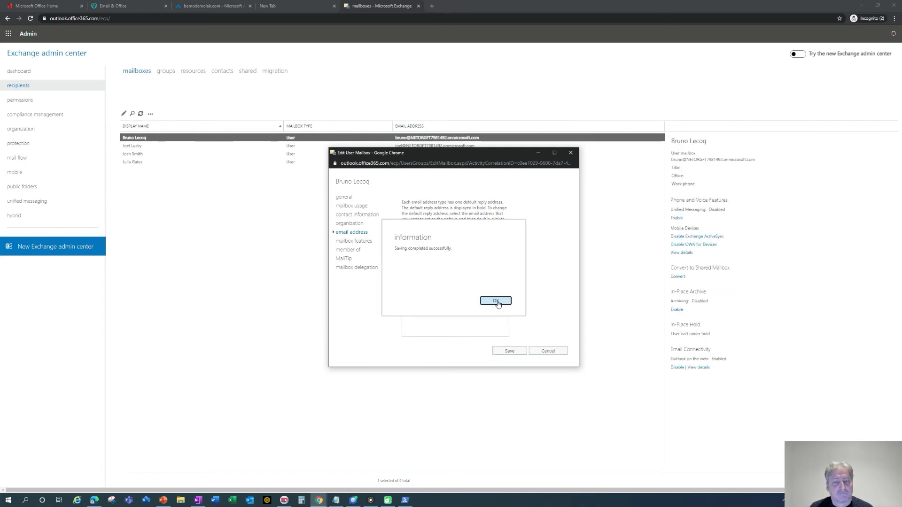
pyautogui.click(496, 301)
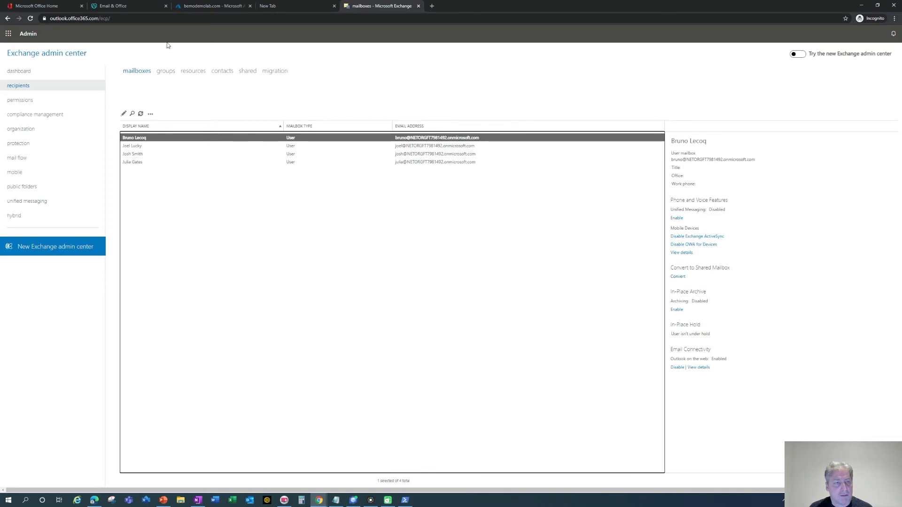
pyautogui.click(169, 72)
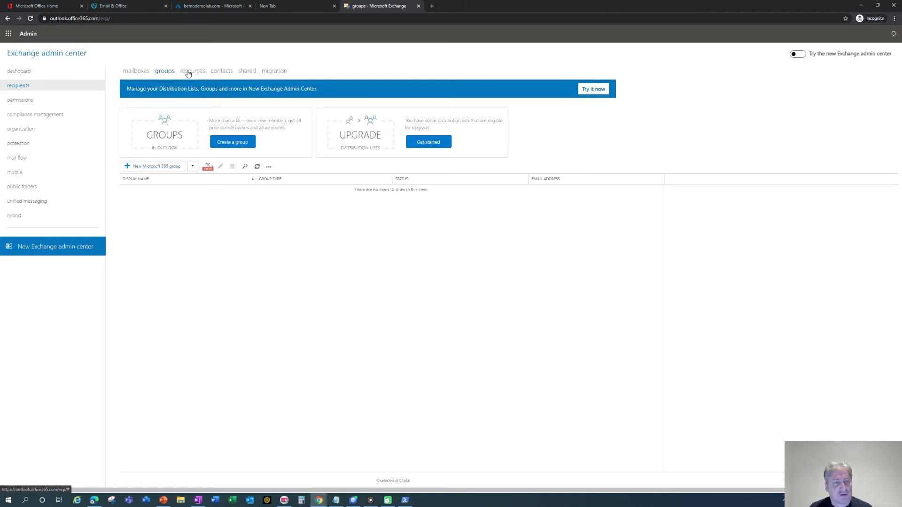
pyautogui.click(188, 73)
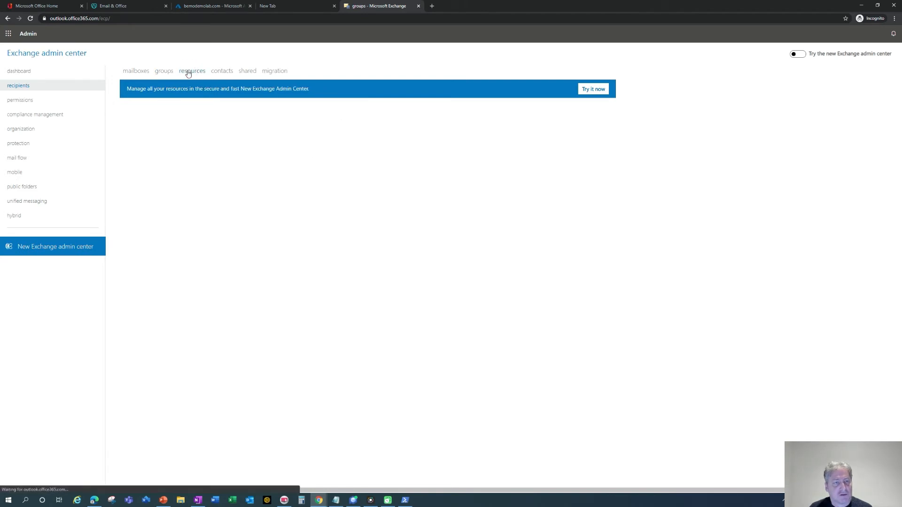
pyautogui.click(247, 74)
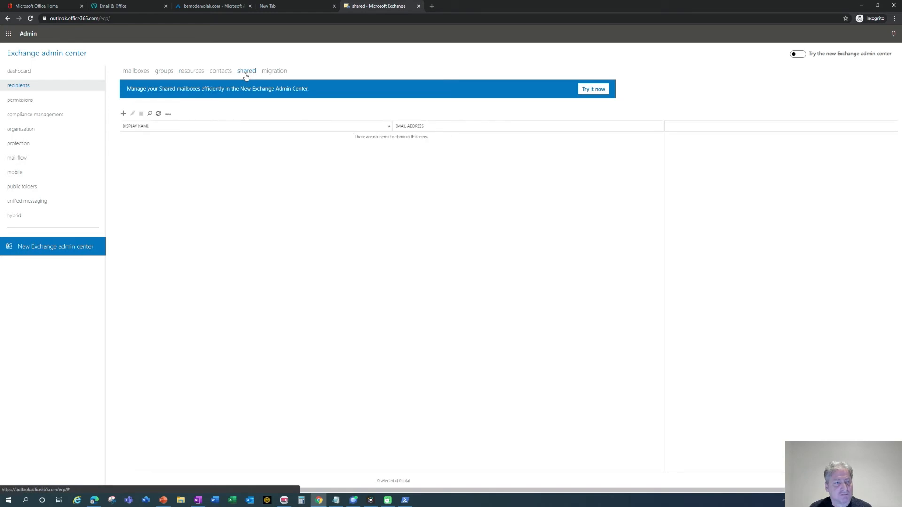
pyautogui.click(135, 72)
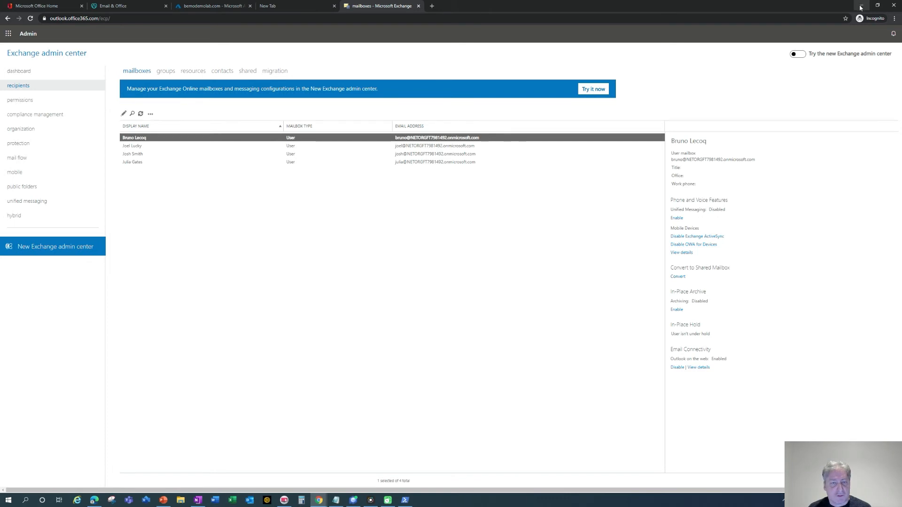
pyautogui.hotkey('alt', 'Tab')
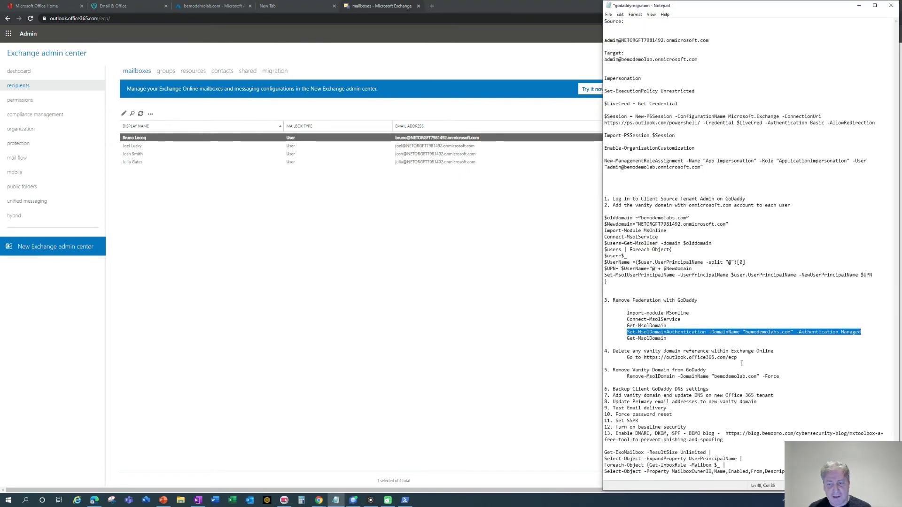
# Fix the Remove-MsolDomain line to target bemodemolabs.com and select the whole command.
pyautogui.click(627, 376)
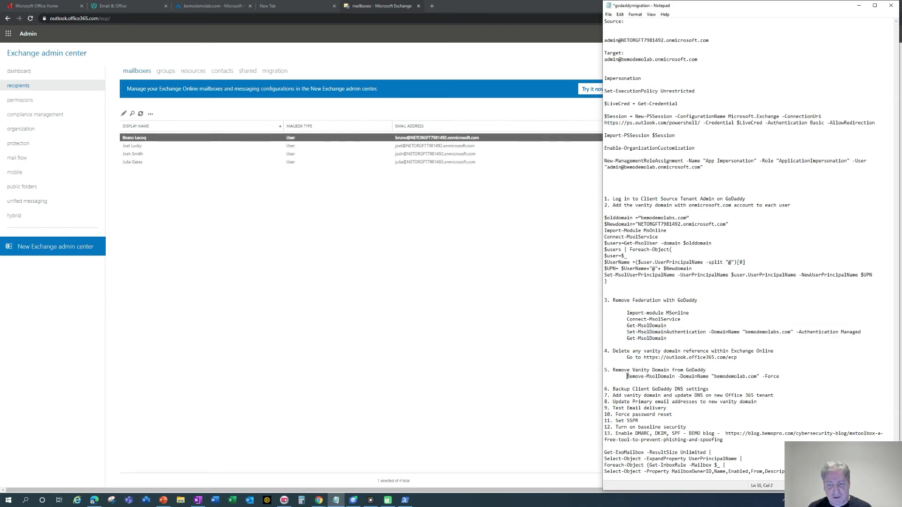
pyautogui.click(745, 377)
pyautogui.write('s')
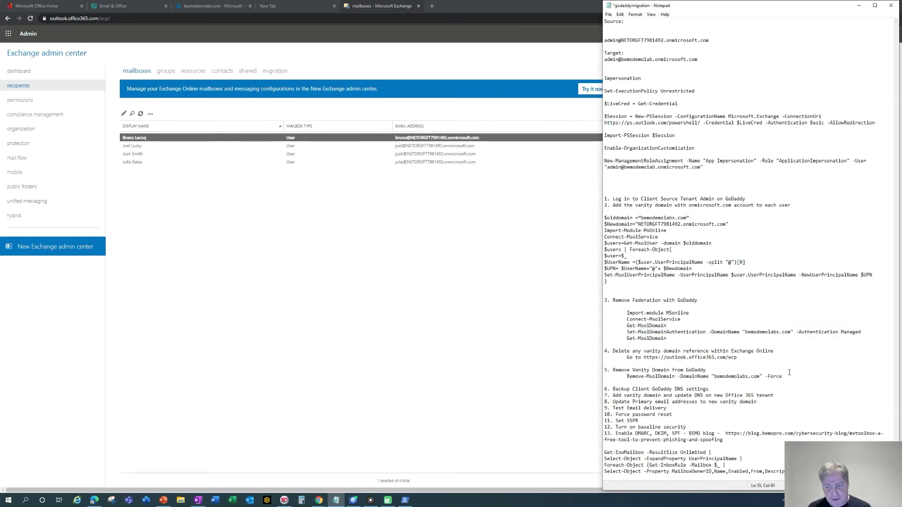
pyautogui.moveTo(783, 376); pyautogui.dragTo(625, 376)
pyautogui.hotkey('ctrl', 'c')
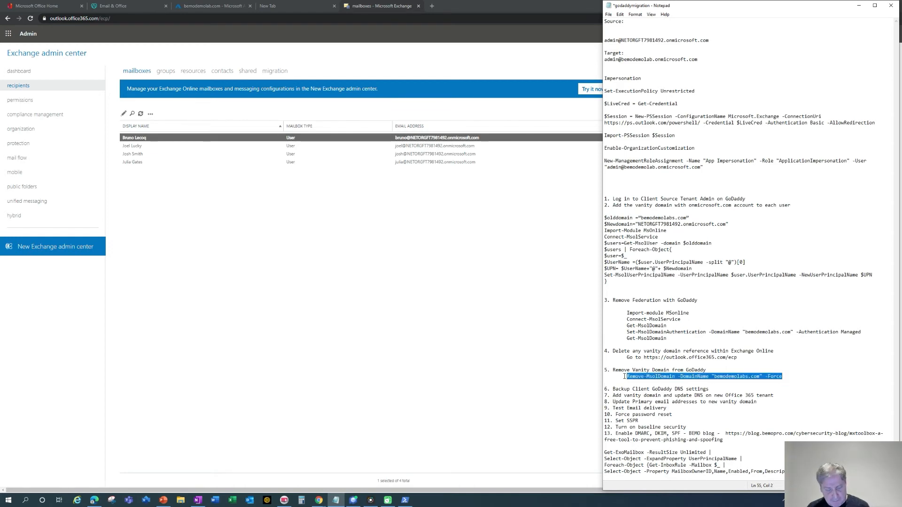
pyautogui.hotkey('alt', 'Tab')
pyautogui.hotkey('alt', 'Tab')
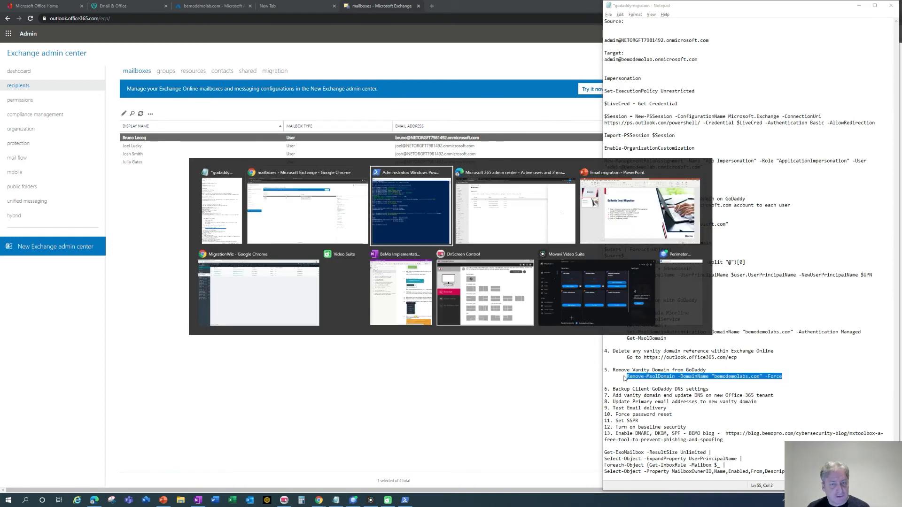
# Run Remove-MsolDomain for bemodemolabs.com, then rerun Get-MsolDomain to list the remaining domains.
pyautogui.rightClick(312, 263)
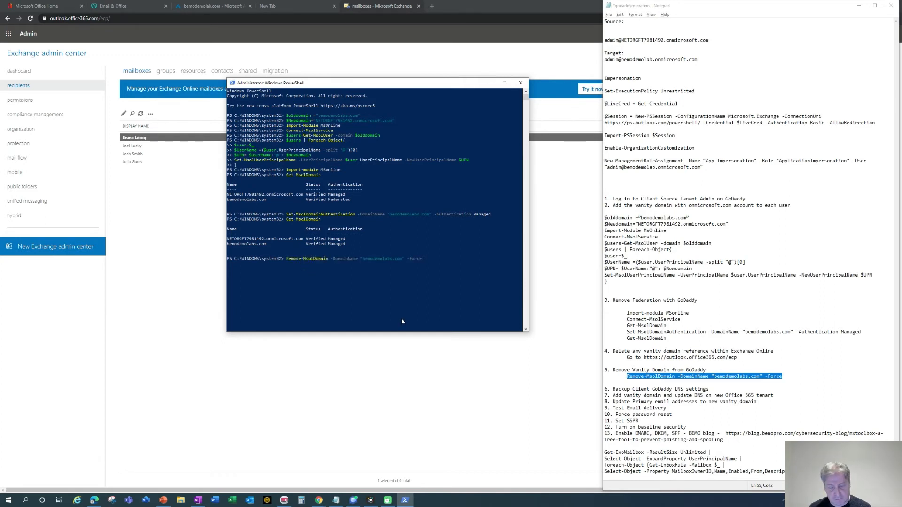
pyautogui.press('Return')
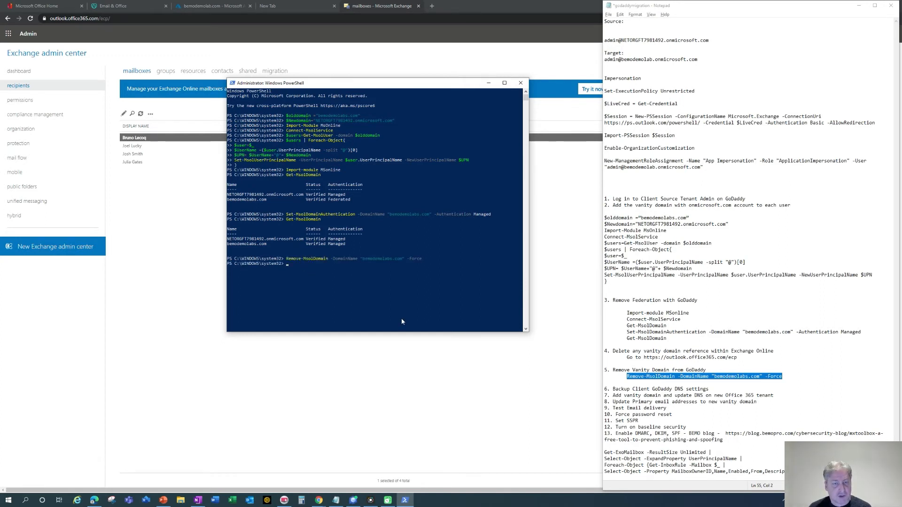
pyautogui.press('Up')
pyautogui.press('Up')
pyautogui.press('Return')
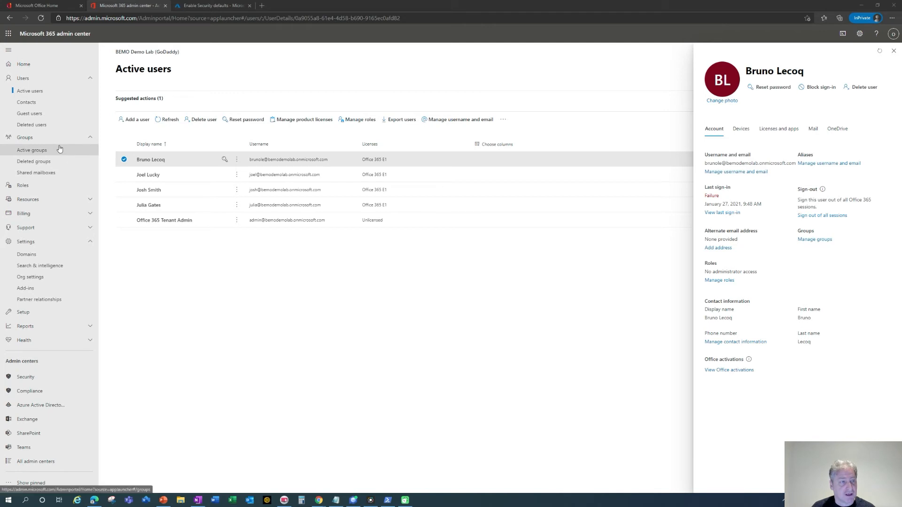
# Add bemodemolabs.com as a new domain from Settings > Domains.
pyautogui.click(31, 255)
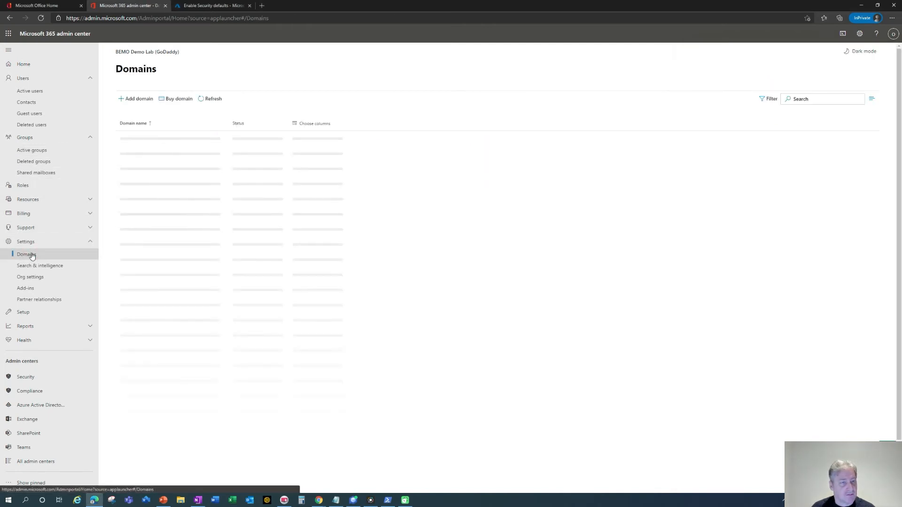
pyautogui.click(137, 99)
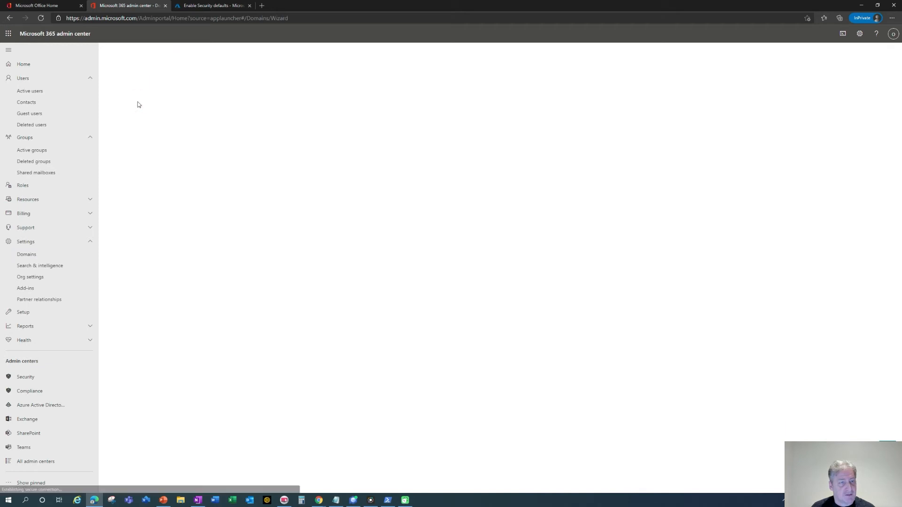
pyautogui.click(258, 130)
pyautogui.write('bemodemo')
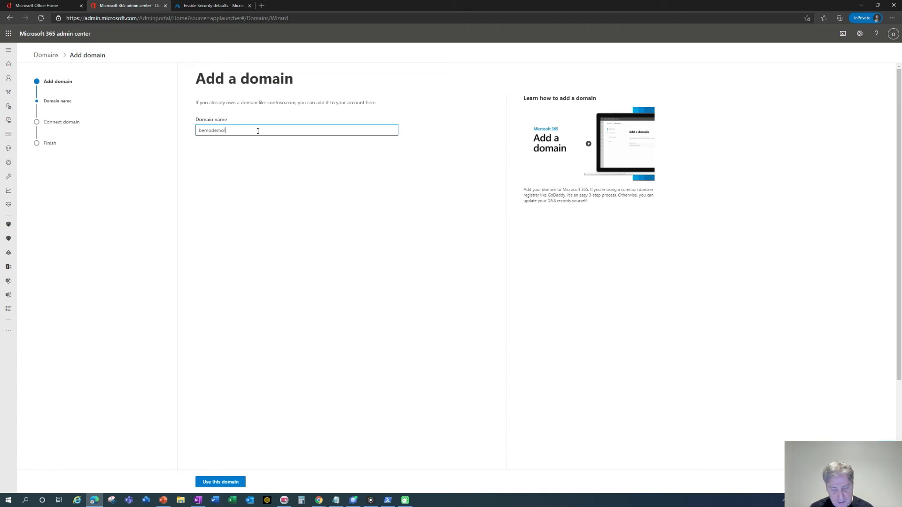
pyautogui.write('labs.com')
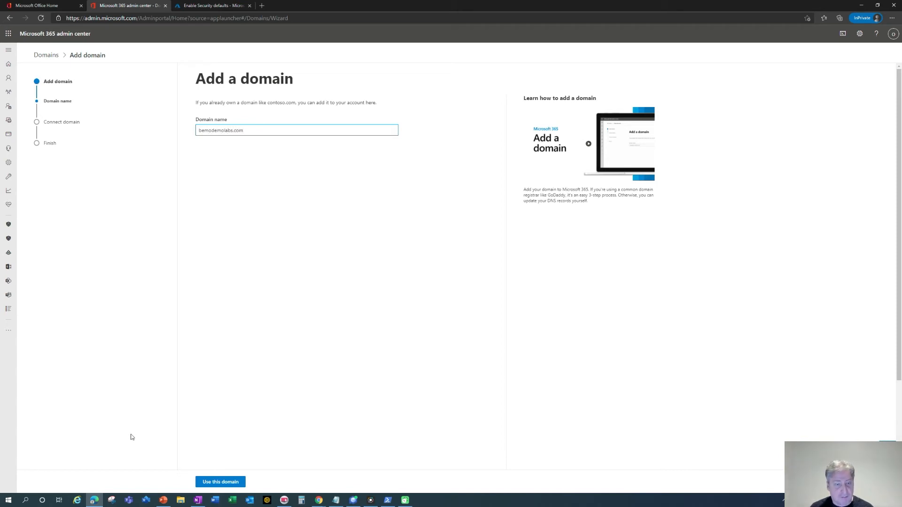
pyautogui.click(231, 481)
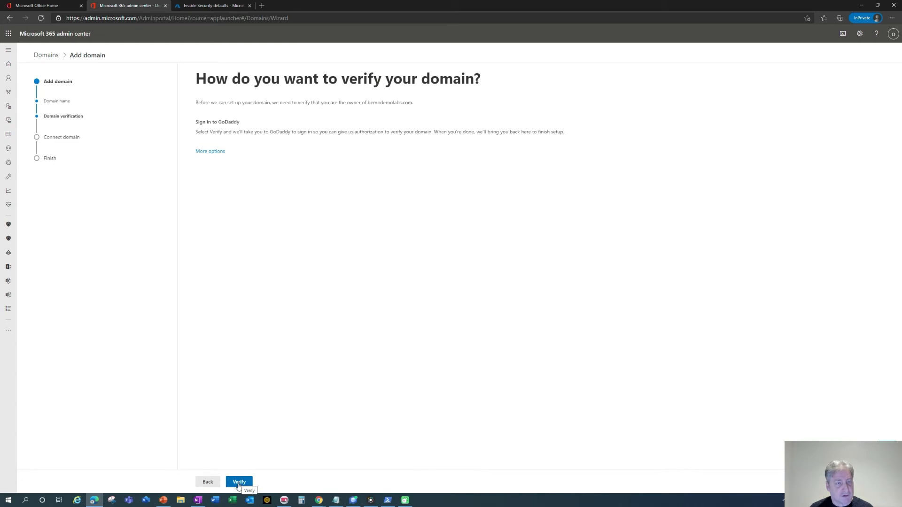
# Verify ownership of bemodemolabs.com by authorizing access at GoDaddy.
pyautogui.click(240, 484)
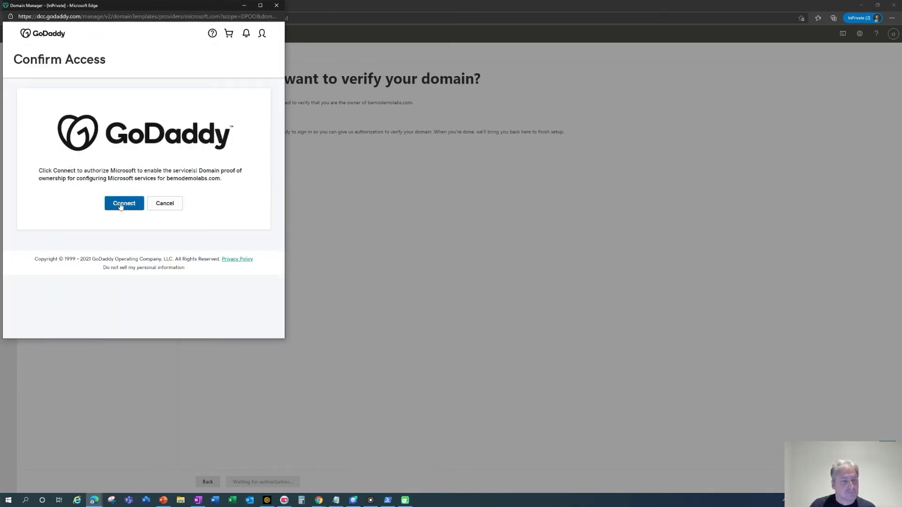
pyautogui.click(121, 204)
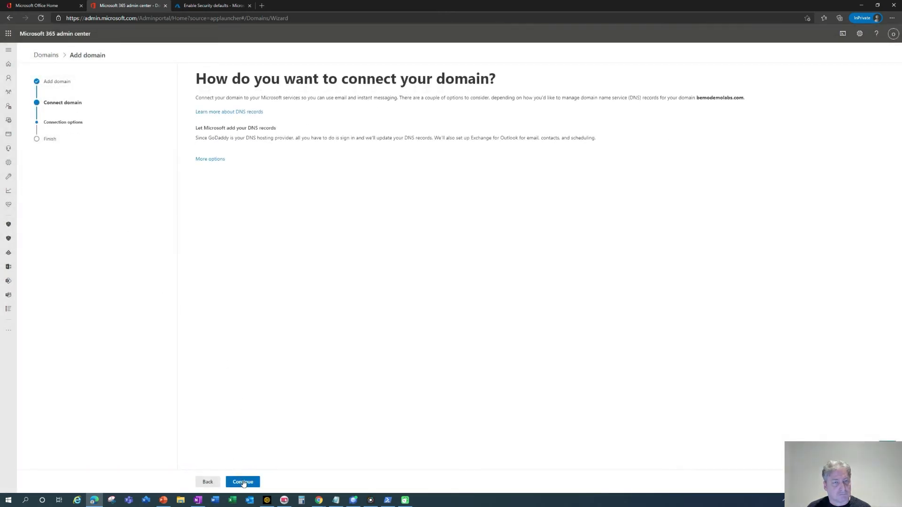
pyautogui.click(244, 484)
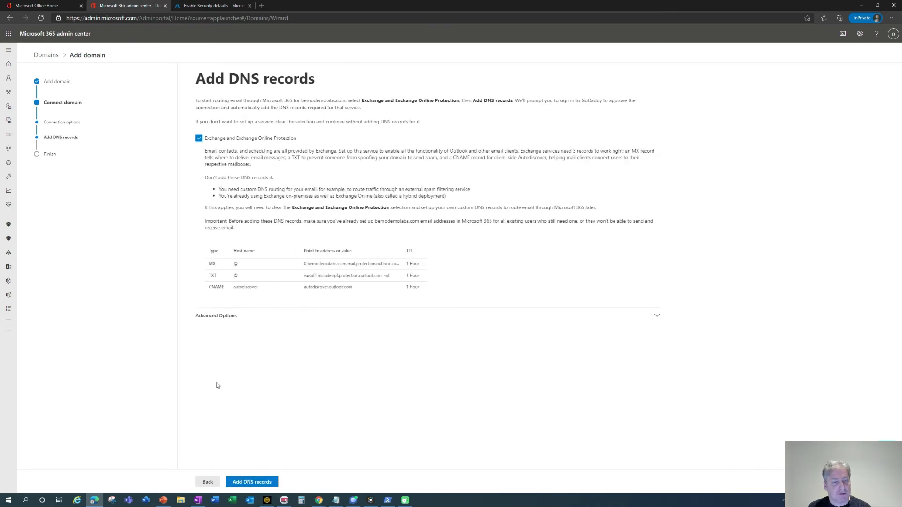
# Have GoDaddy add the Microsoft 365 DNS records via Advanced Options and finish domain setup.
pyautogui.click(208, 319)
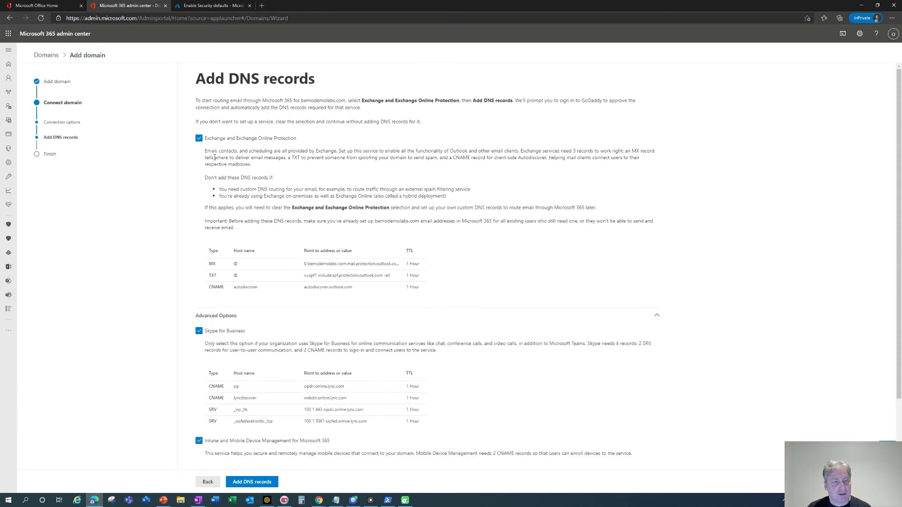
pyautogui.scroll(-2, 223, 144)
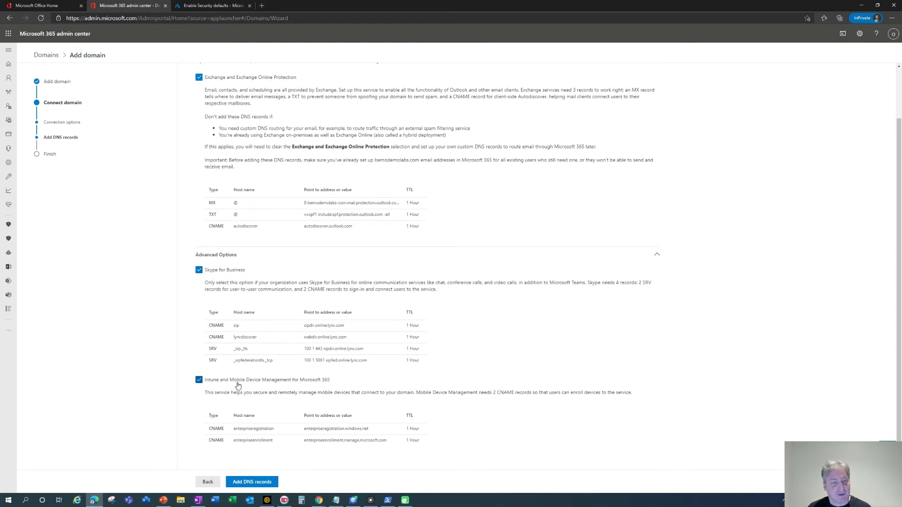
pyautogui.click(260, 483)
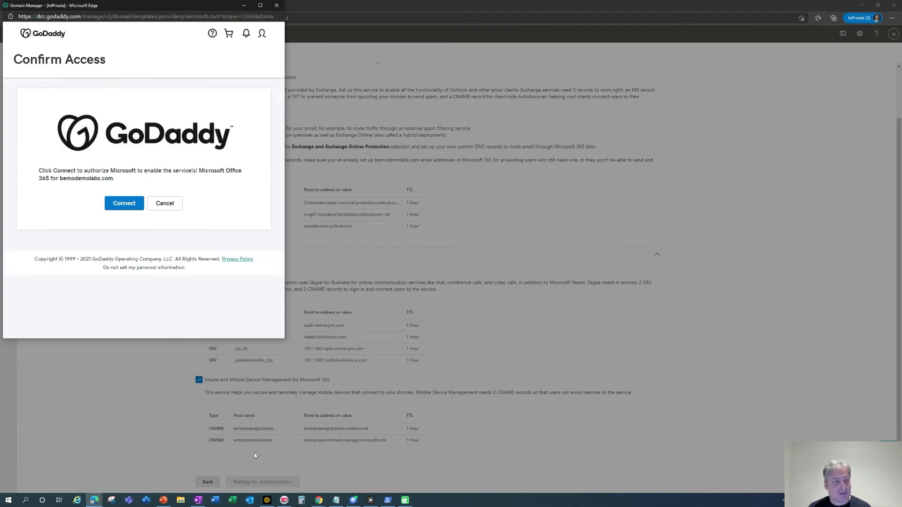
pyautogui.click(123, 204)
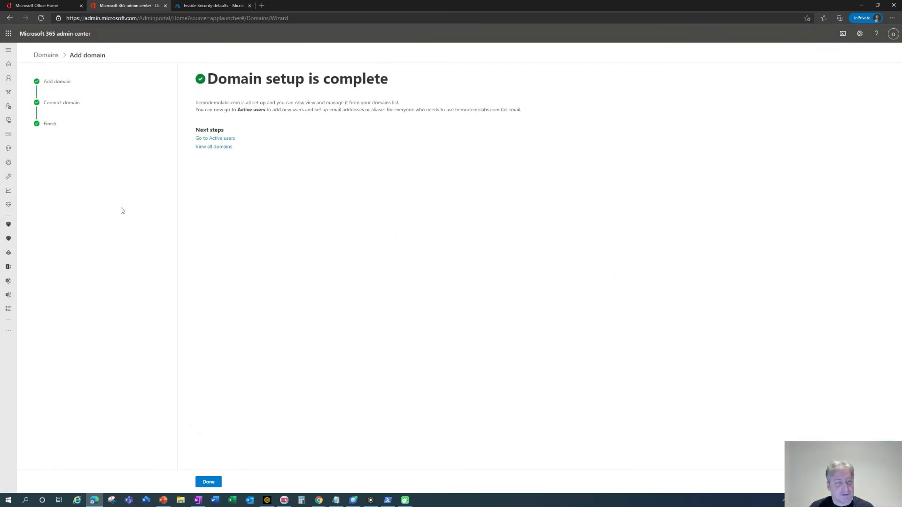
pyautogui.click(213, 484)
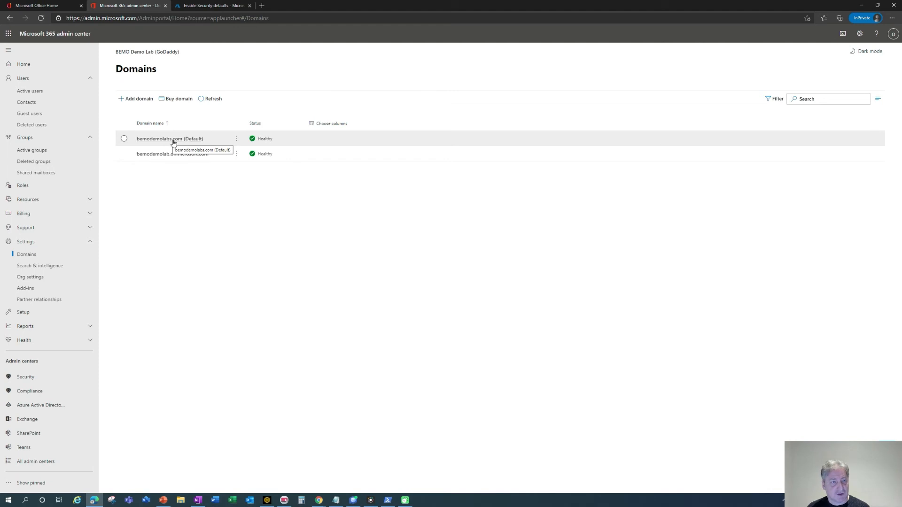
# Open the first active user's account details panel.
pyautogui.hotkey('alt', 'Tab')
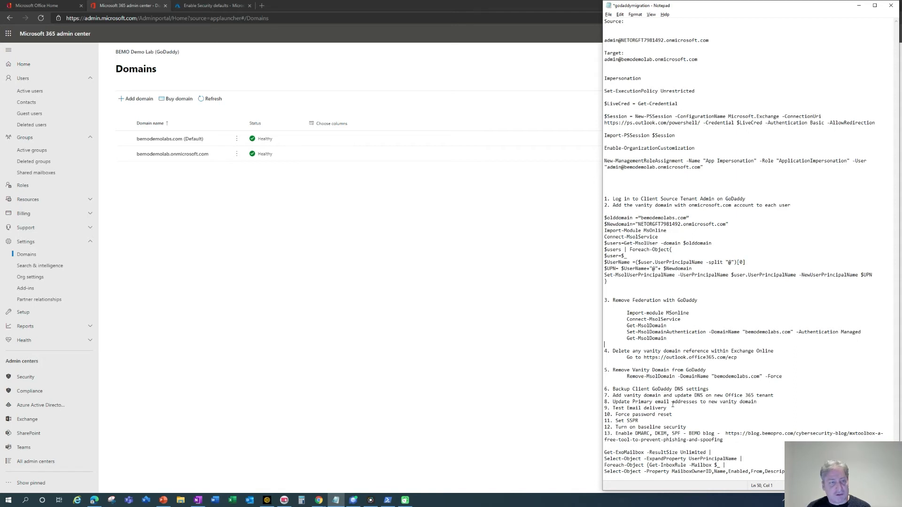
pyautogui.click(37, 94)
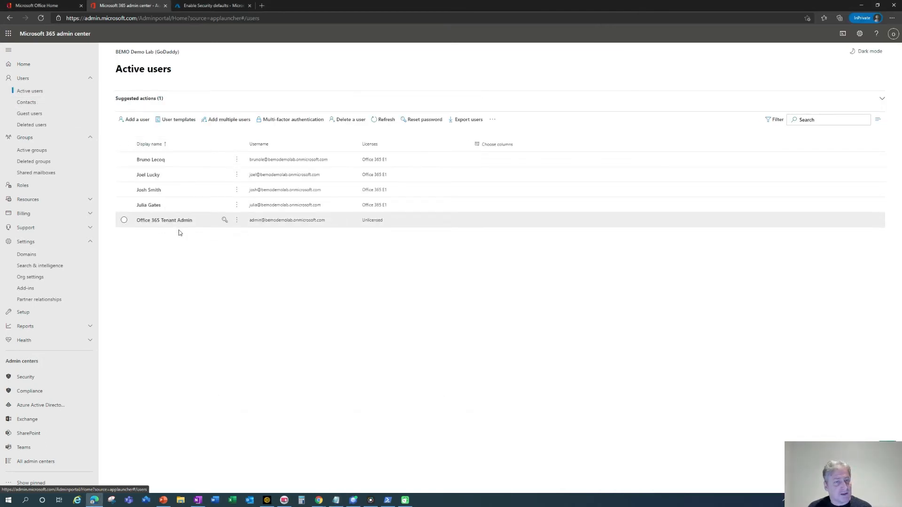
pyautogui.click(151, 160)
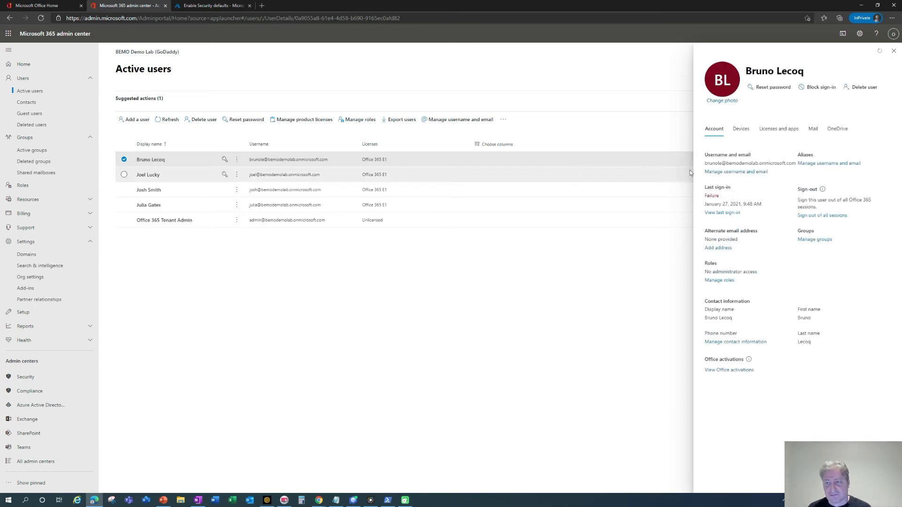
pyautogui.click(736, 172)
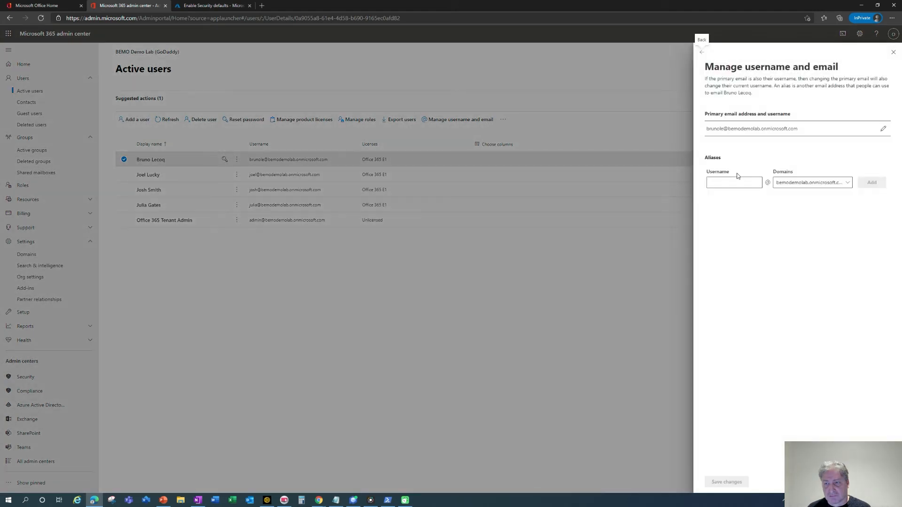
pyautogui.click(790, 184)
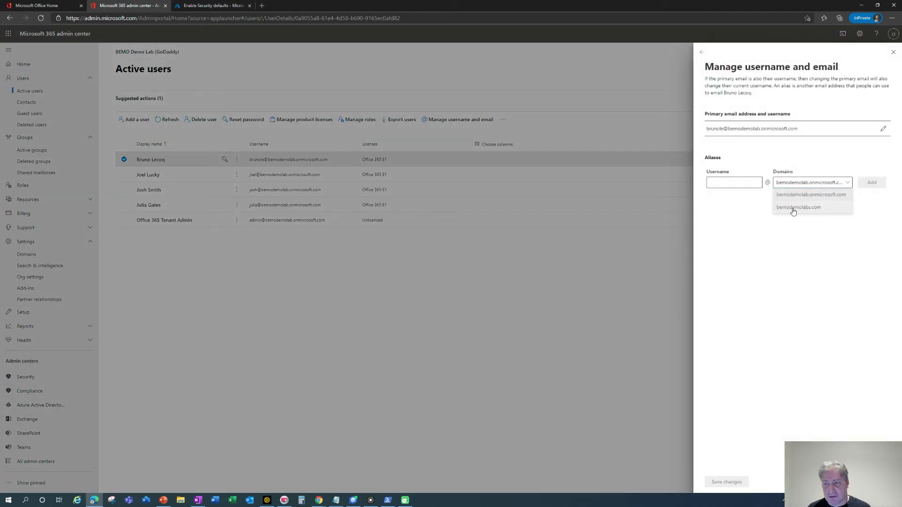
pyautogui.click(794, 209)
pyautogui.click(736, 184)
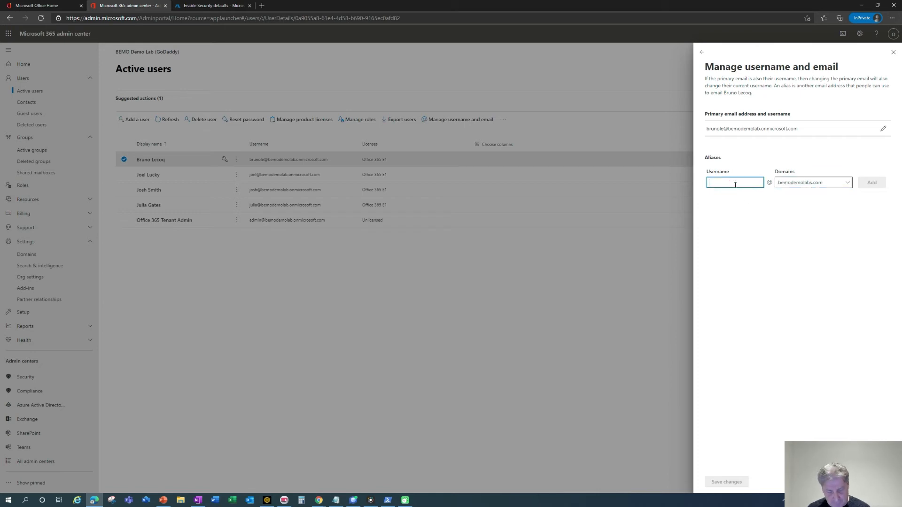
pyautogui.click(874, 183)
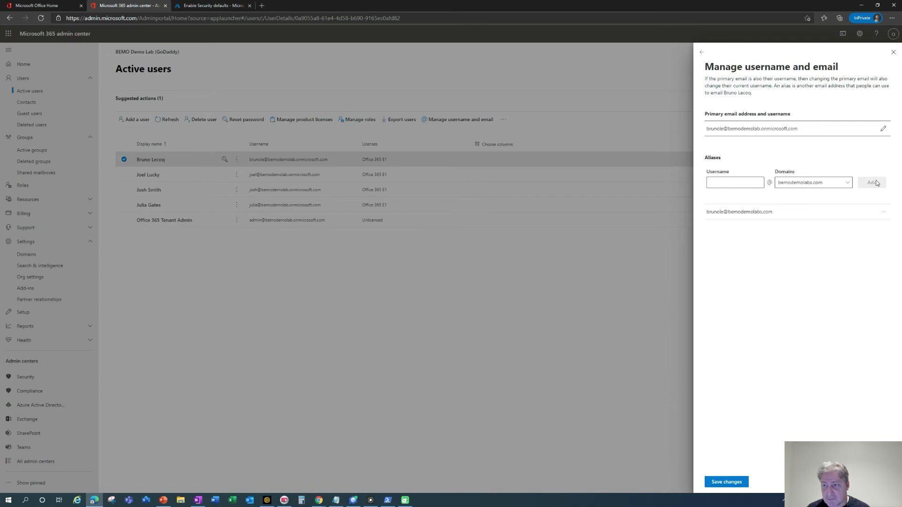
pyautogui.click(884, 212)
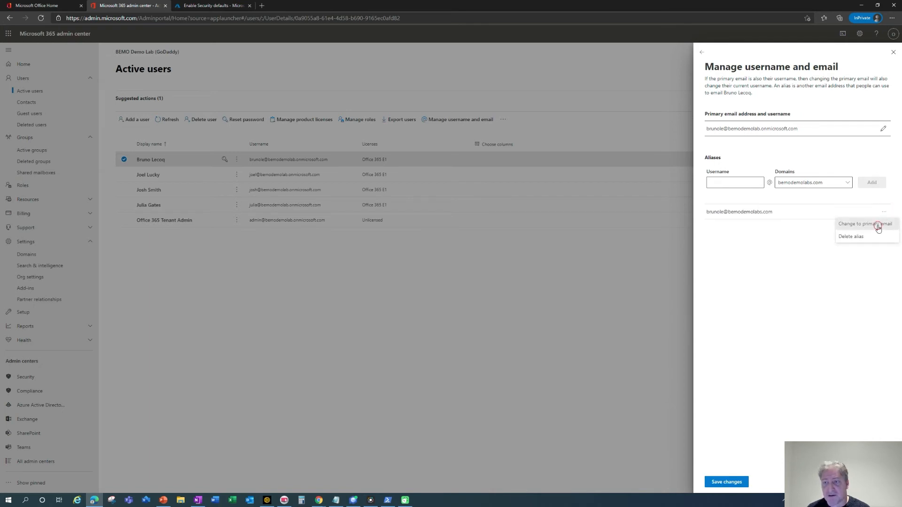
pyautogui.click(879, 229)
pyautogui.click(729, 482)
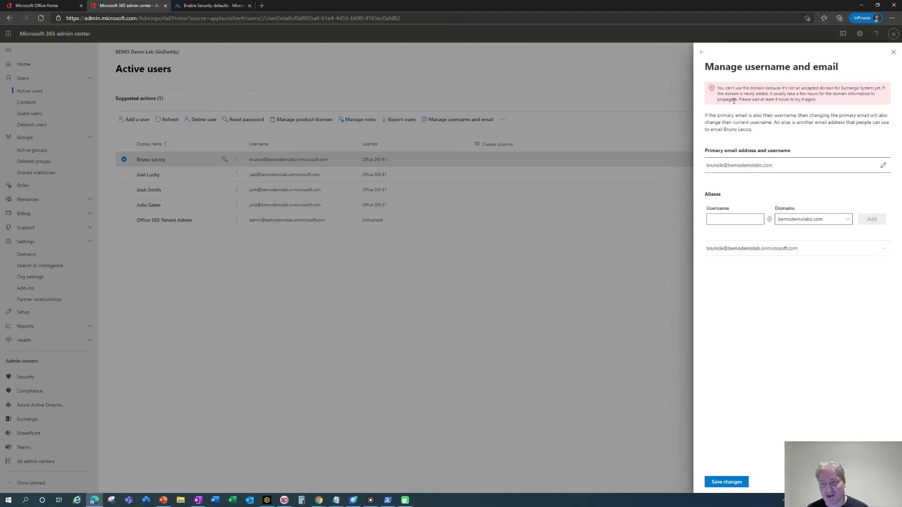
# Retry the save, then close the panel discarding the rejected email change.
pyautogui.click(701, 53)
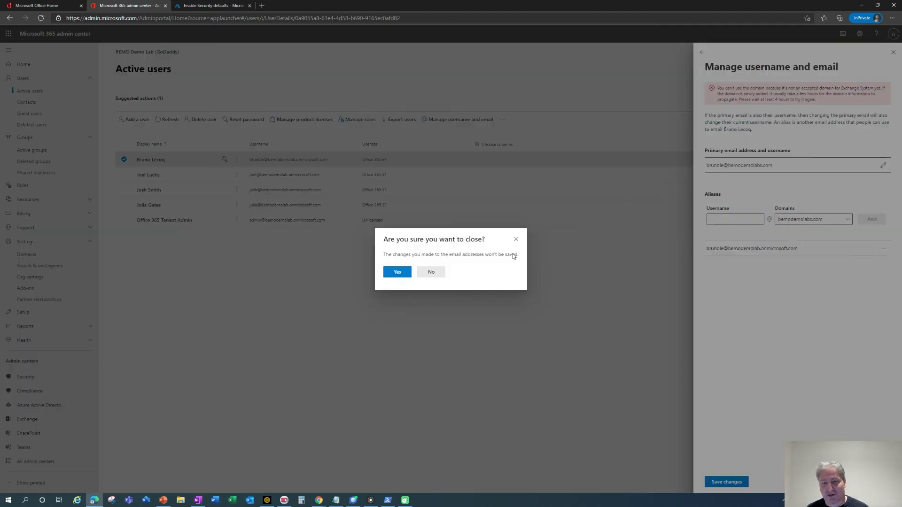
pyautogui.click(431, 273)
pyautogui.click(730, 482)
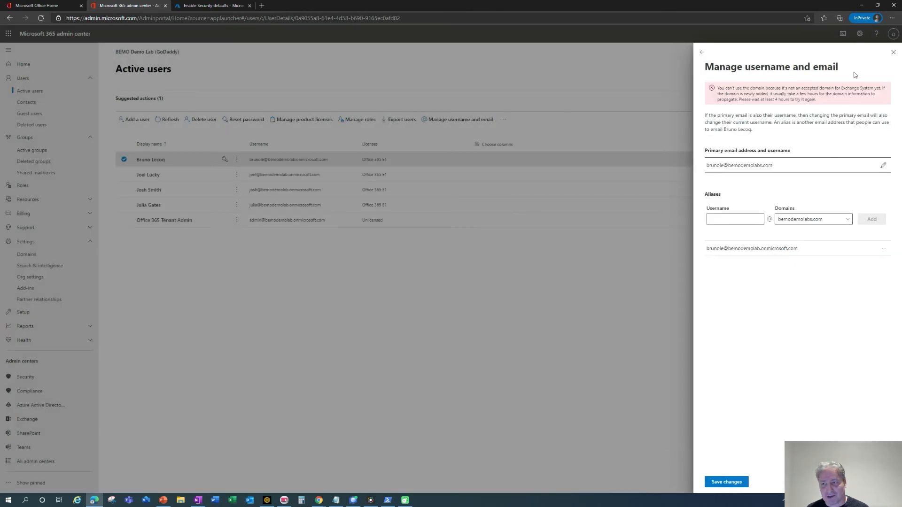
pyautogui.click(892, 53)
pyautogui.click(401, 273)
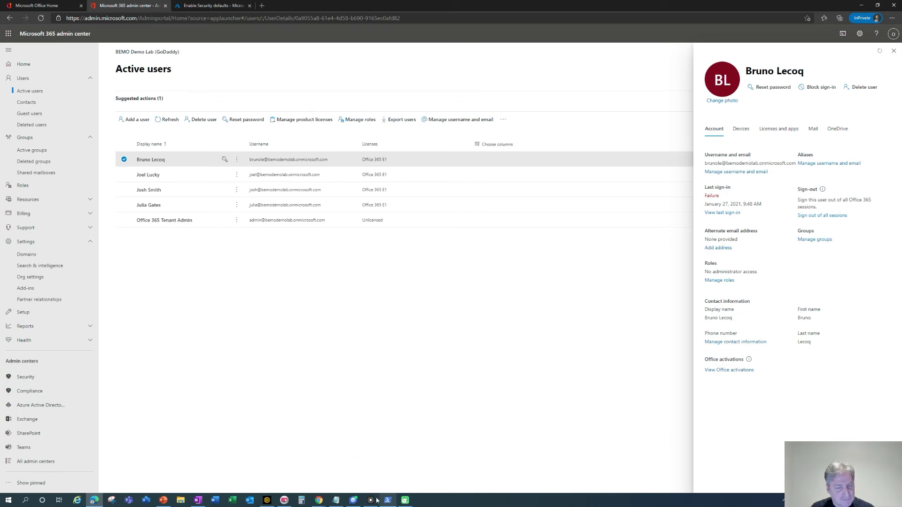
pyautogui.hotkey('alt', 'Tab')
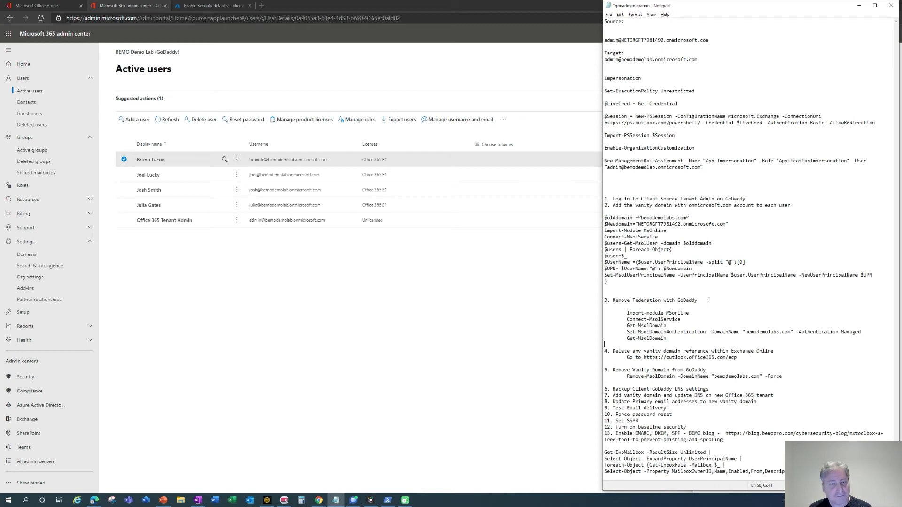
pyautogui.hotkey('alt', 'Tab')
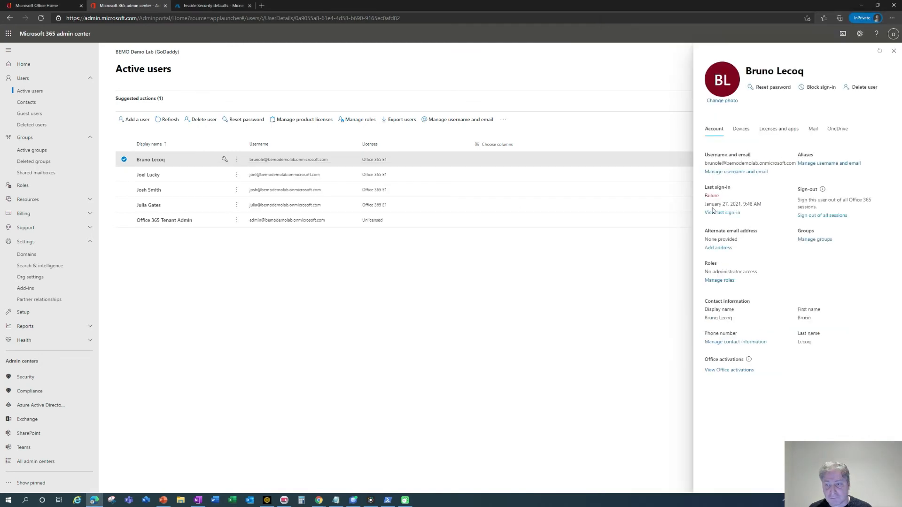
pyautogui.click(724, 172)
pyautogui.click(804, 185)
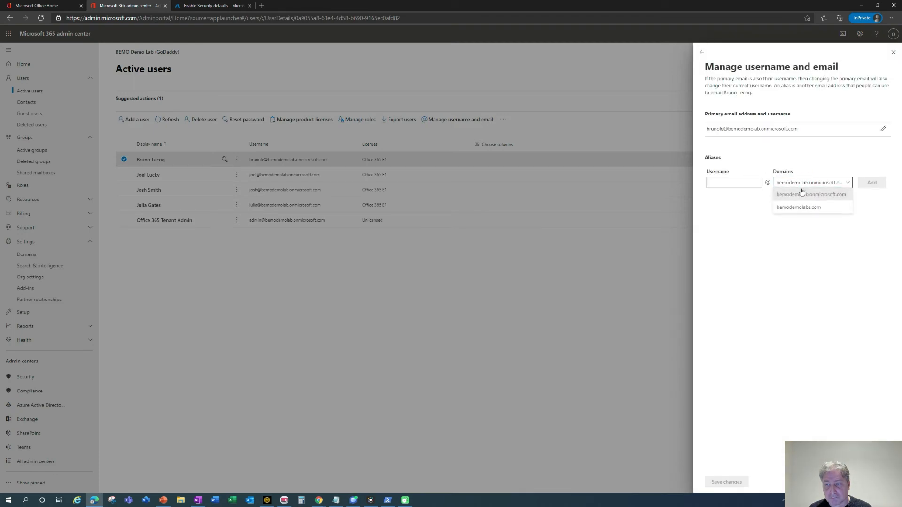
pyautogui.click(799, 207)
pyautogui.click(735, 182)
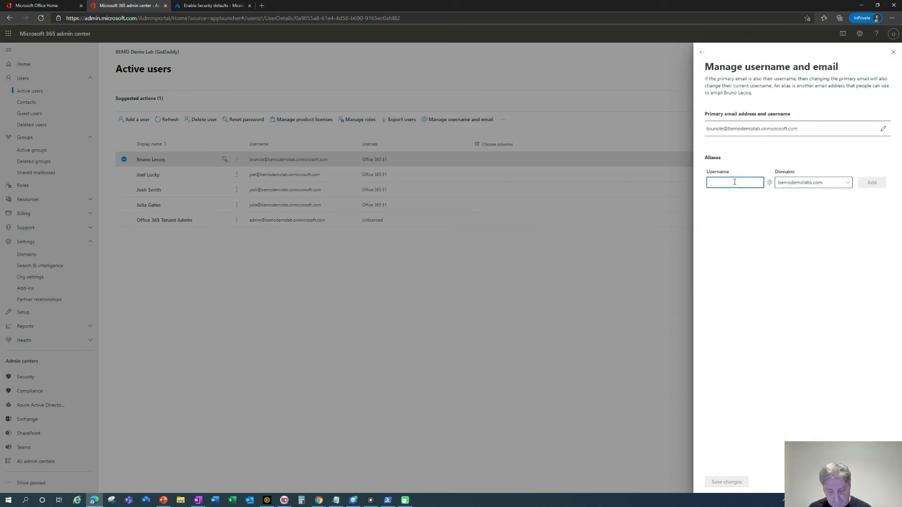
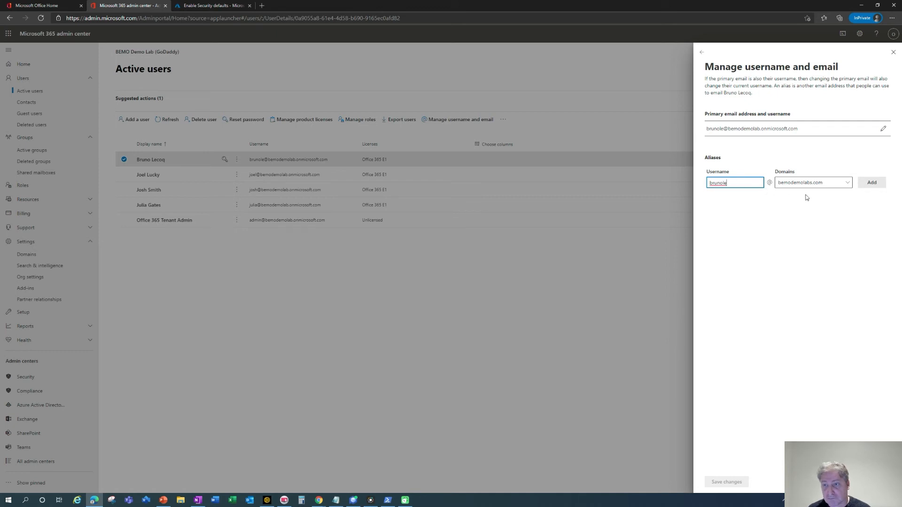
pyautogui.click(870, 184)
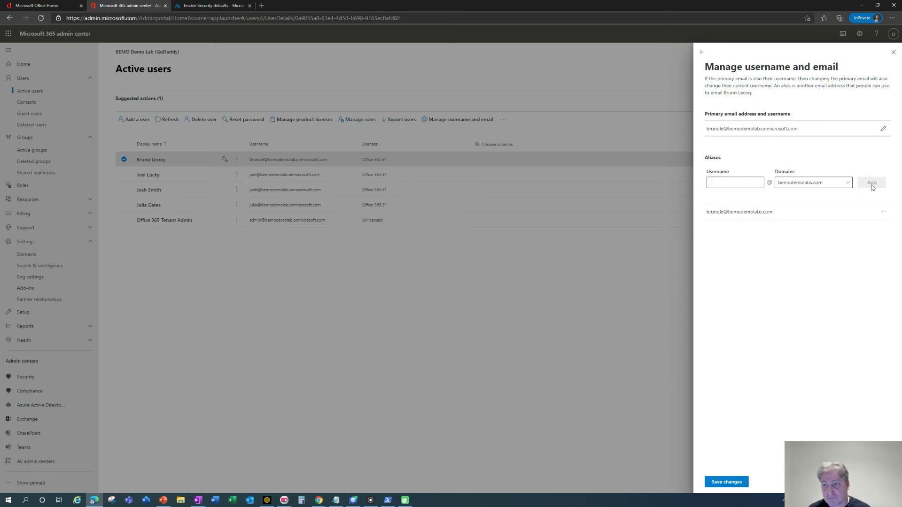
pyautogui.click(884, 212)
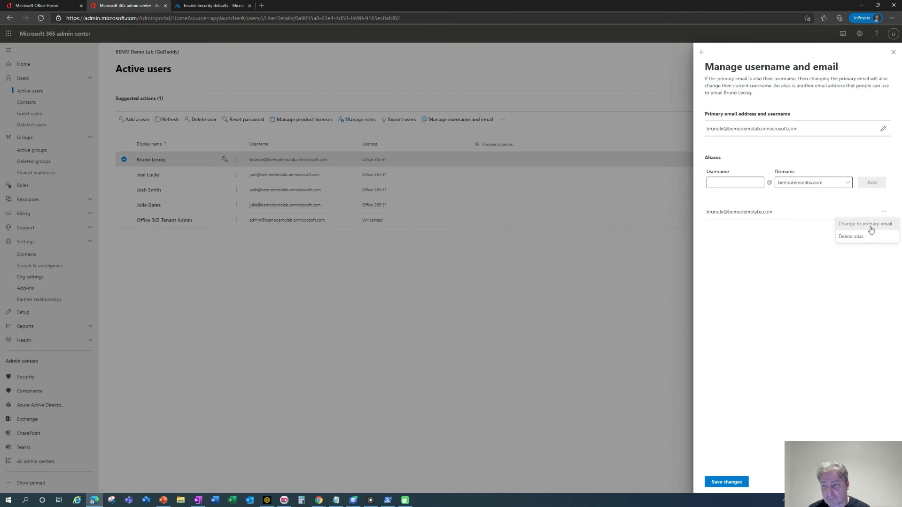
pyautogui.click(871, 228)
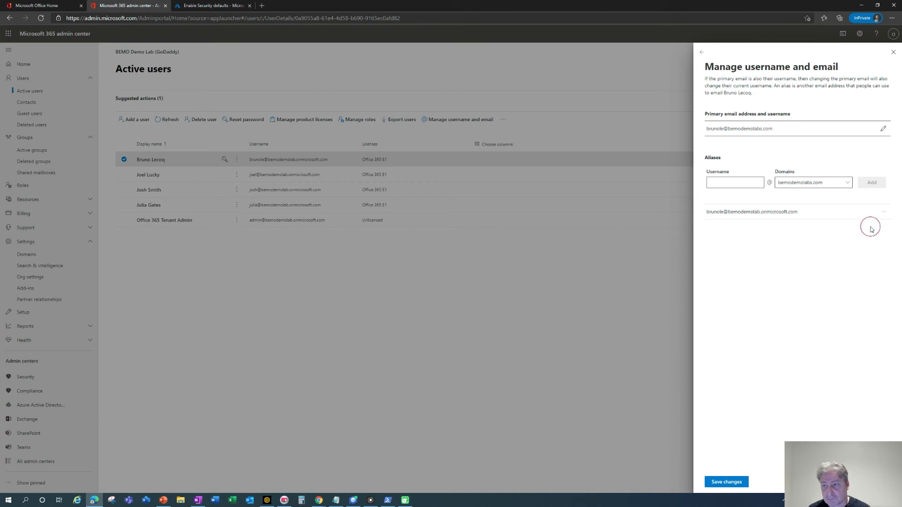
pyautogui.click(724, 482)
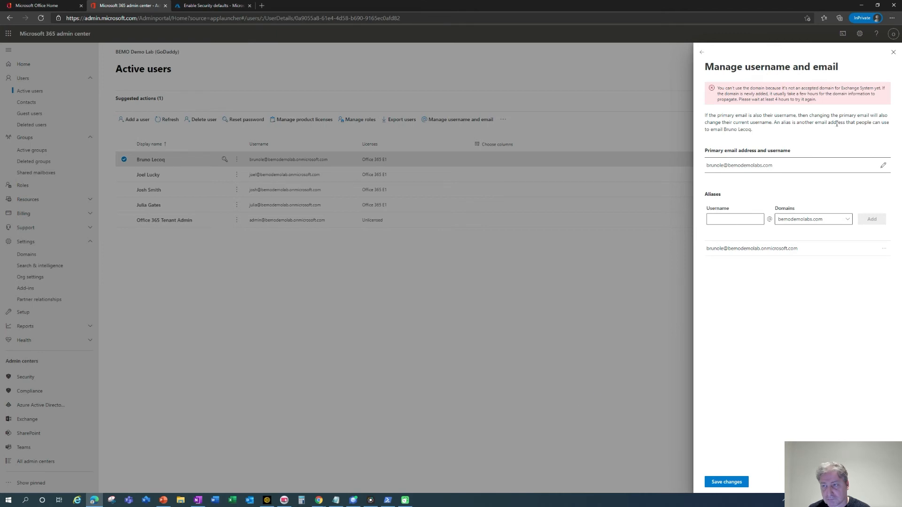
pyautogui.click(894, 52)
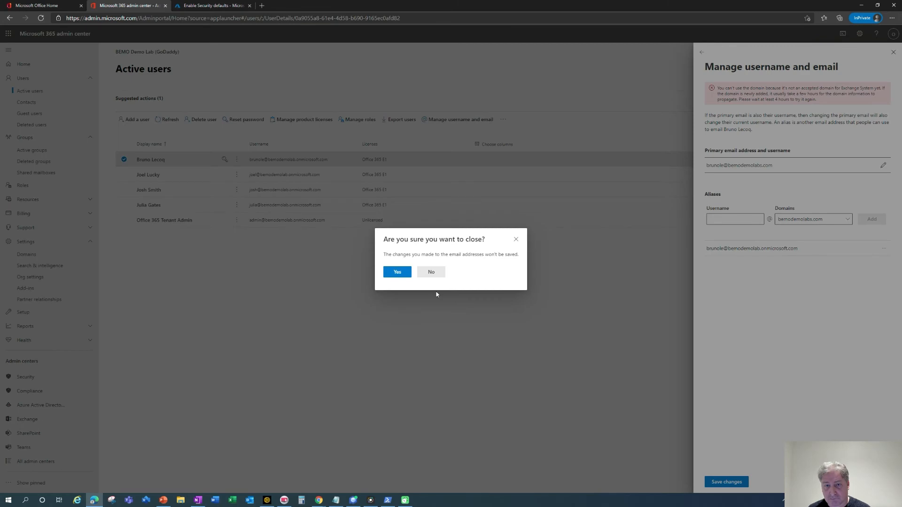
pyautogui.click(400, 274)
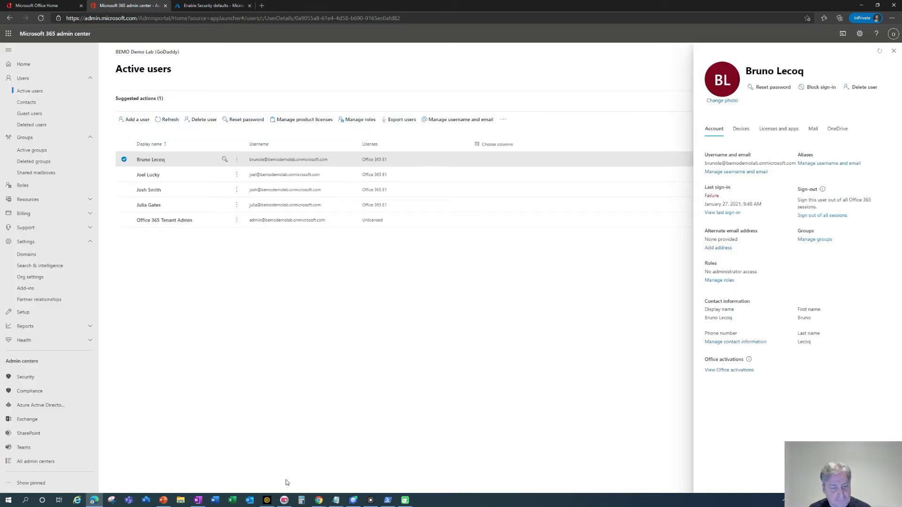
pyautogui.click(198, 501)
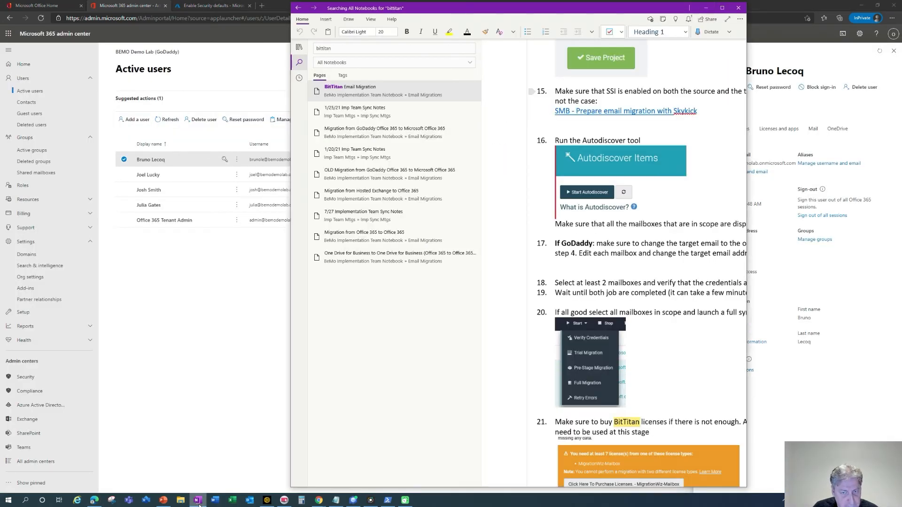
# Open the GoDaddy to Office 365 migration page in OneNote and select the step 10 UPN-update script.
pyautogui.click(345, 49)
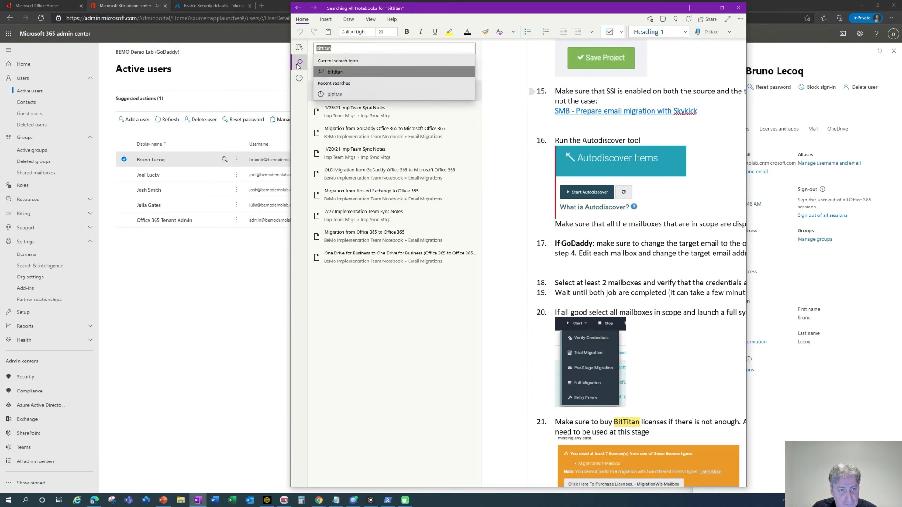
pyautogui.click(299, 49)
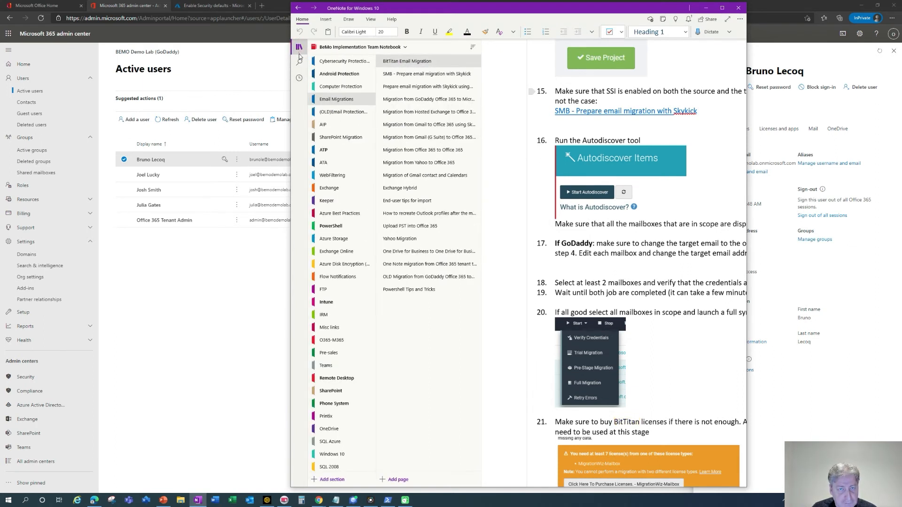
pyautogui.click(433, 96)
pyautogui.scroll(-8, 550, 276)
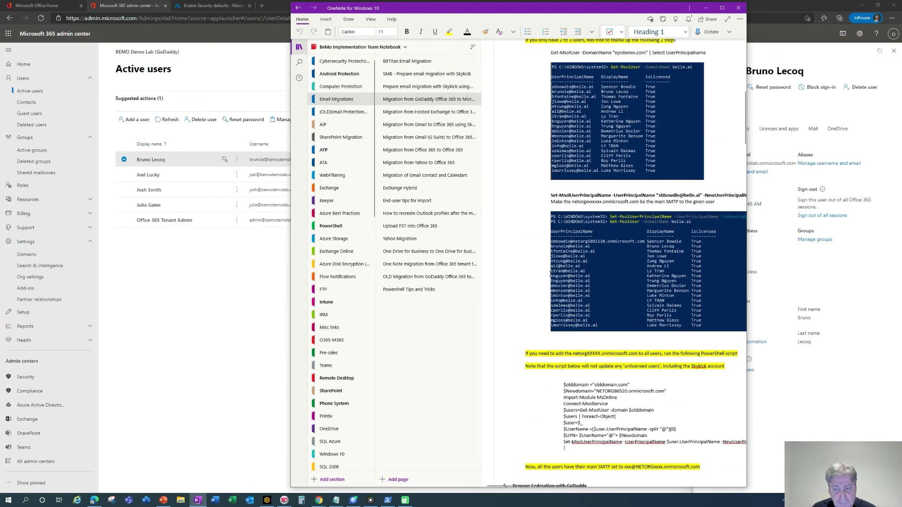
pyautogui.scroll(-5, 550, 276)
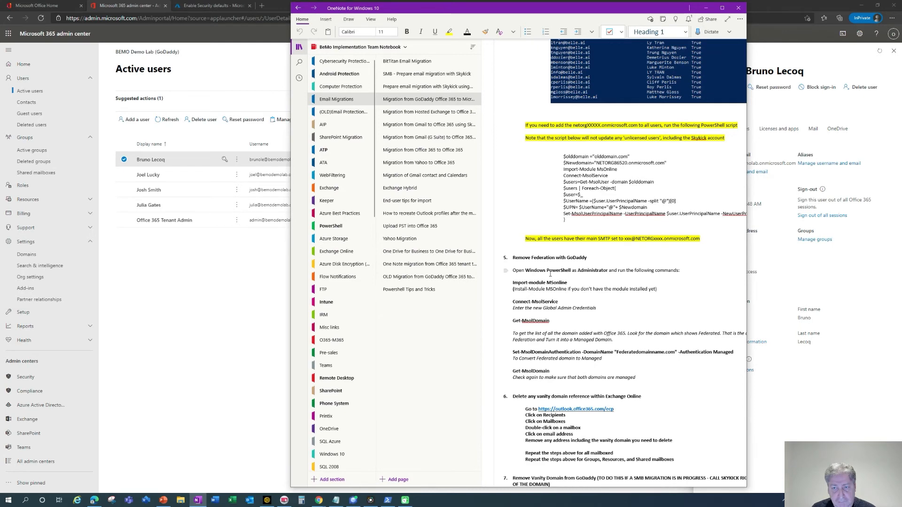
pyautogui.scroll(-8, 550, 274)
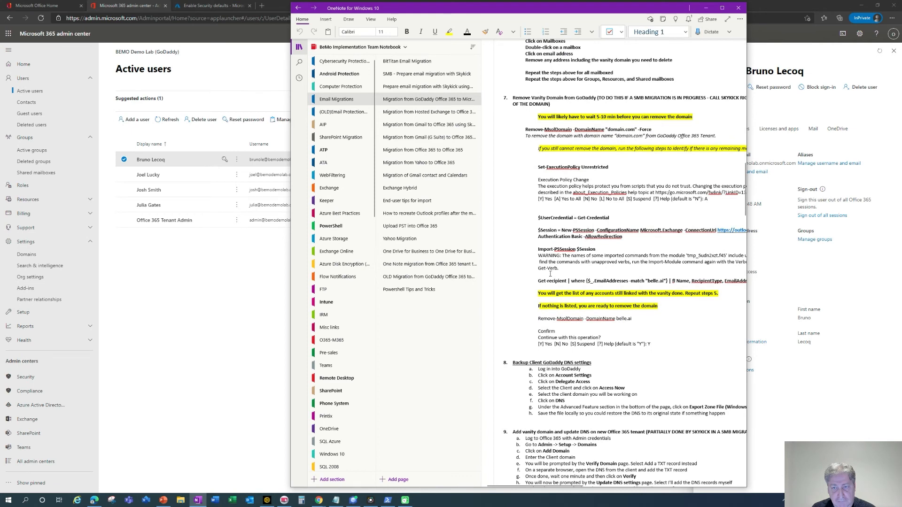
pyautogui.scroll(-8, 550, 274)
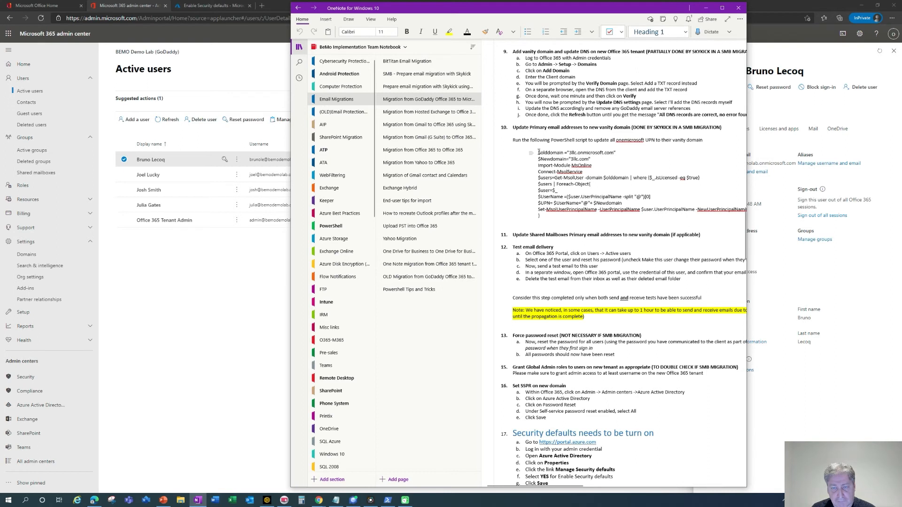
pyautogui.moveTo(539, 153); pyautogui.dragTo(542, 217)
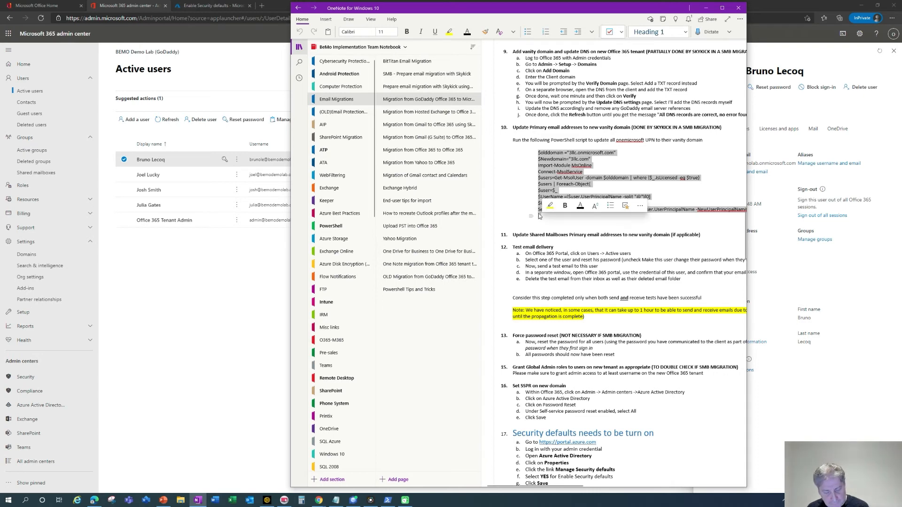
# Paste the copied UPN-update script on a new line below item 7 in the migration notes.
pyautogui.click(818, 262)
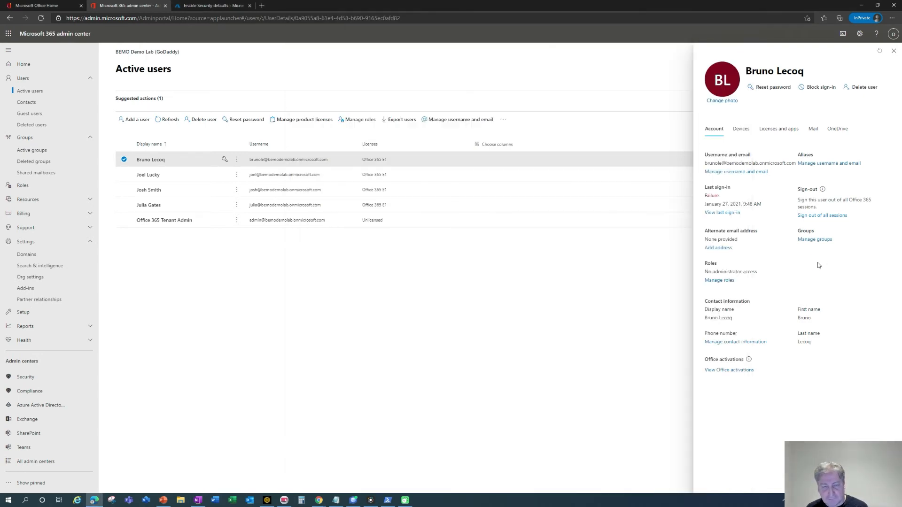
pyautogui.hotkey('alt', 'Tab')
pyautogui.hotkey('alt', 'Tab')
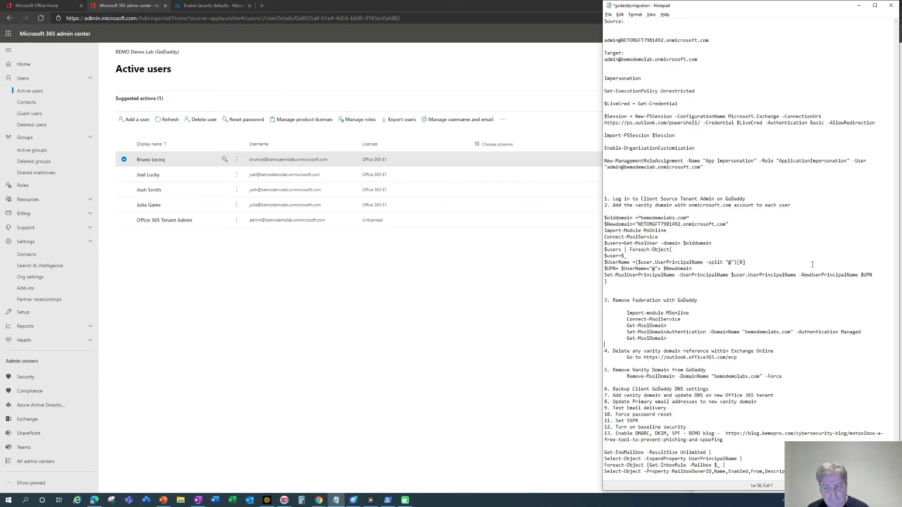
pyautogui.click(858, 6)
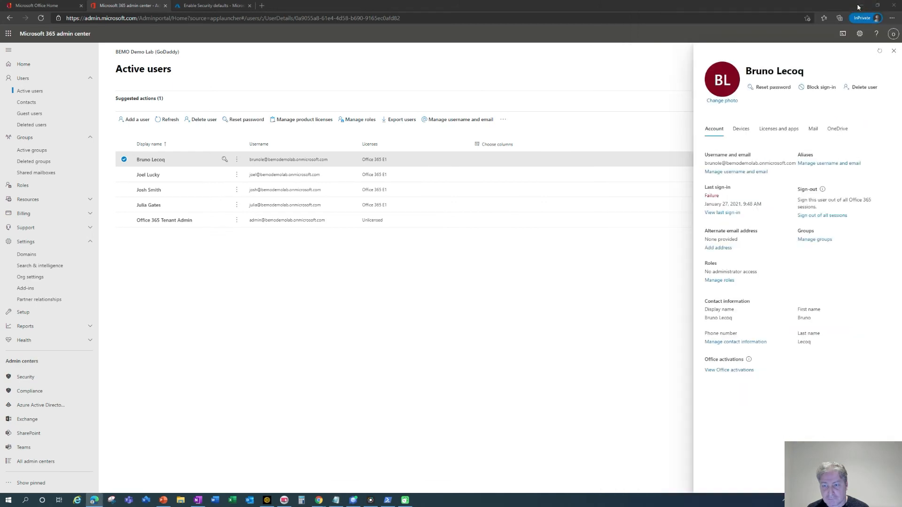
pyautogui.hotkey('alt', 'Tab')
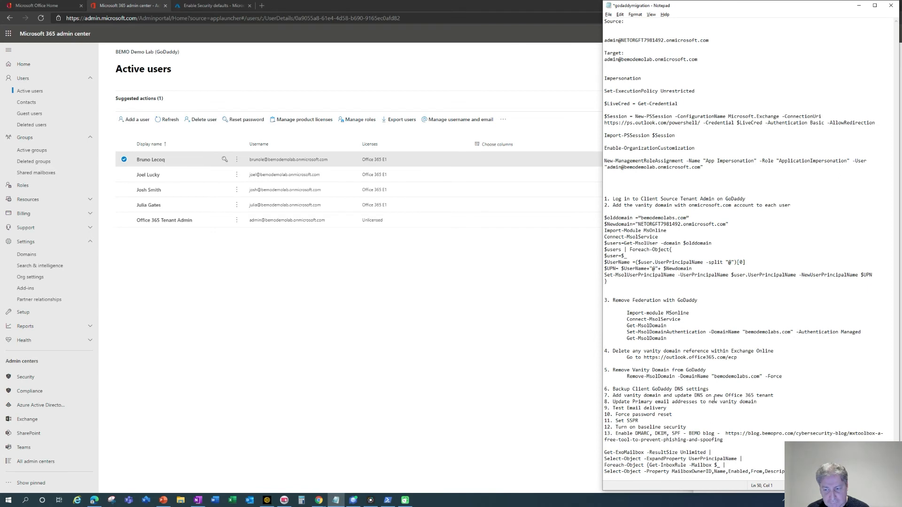
pyautogui.click(775, 398)
pyautogui.press('Return')
pyautogui.hotkey('ctrl', 'v')
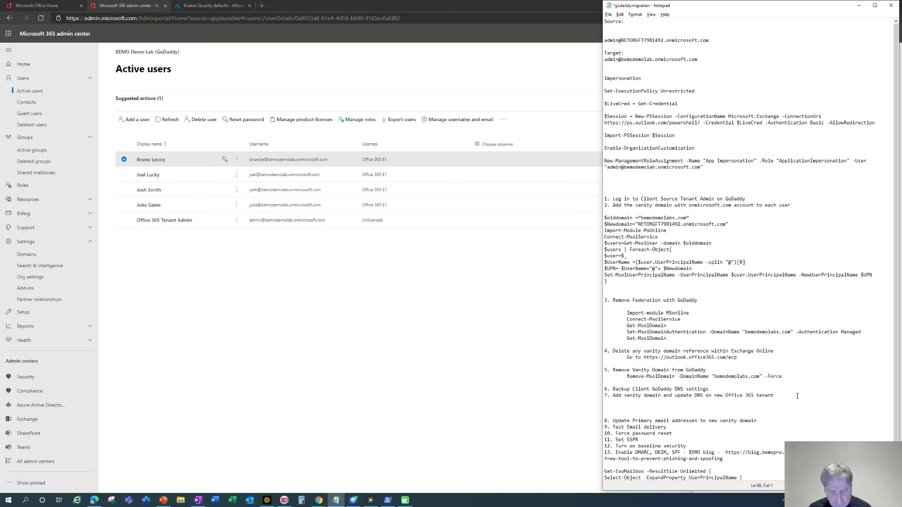
pyautogui.press('Return')
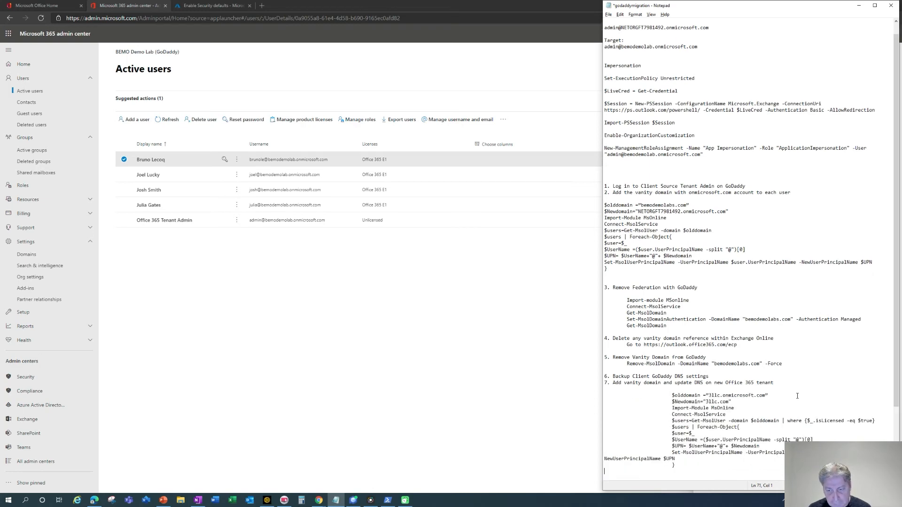
# Remove the indentation from each script line, from $olddomain through Set-MsolUserPrincipalName.
pyautogui.press('Down')
pyautogui.press('Down')
pyautogui.press('Down')
pyautogui.press('Down')
pyautogui.press('Down')
pyautogui.press('Down')
pyautogui.press('Down')
pyautogui.press('Down')
pyautogui.press('Down')
pyautogui.press('Down')
pyautogui.press('Down')
pyautogui.press('Down')
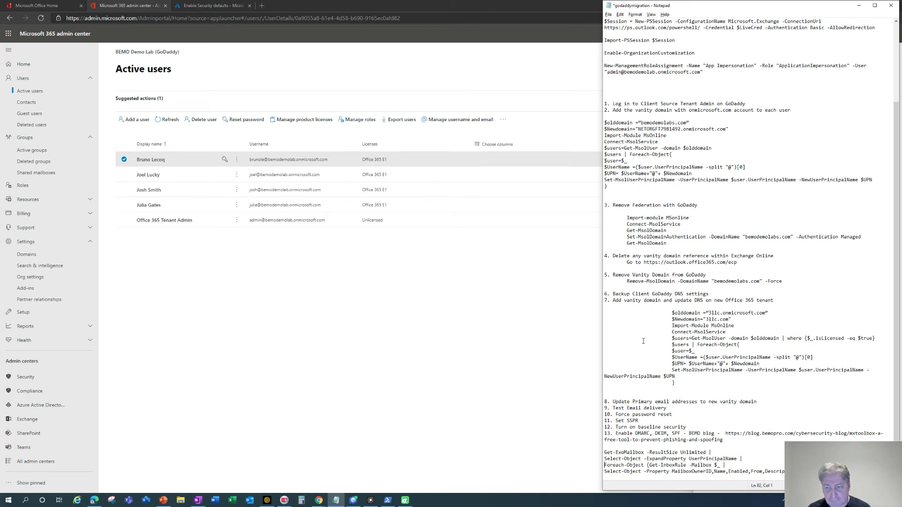
pyautogui.click(672, 314)
pyautogui.press('BackSpace')
pyautogui.press('BackSpace')
pyautogui.press('BackSpace')
pyautogui.press('Down')
pyautogui.press('Delete')
pyautogui.press('Delete')
pyautogui.press('Delete')
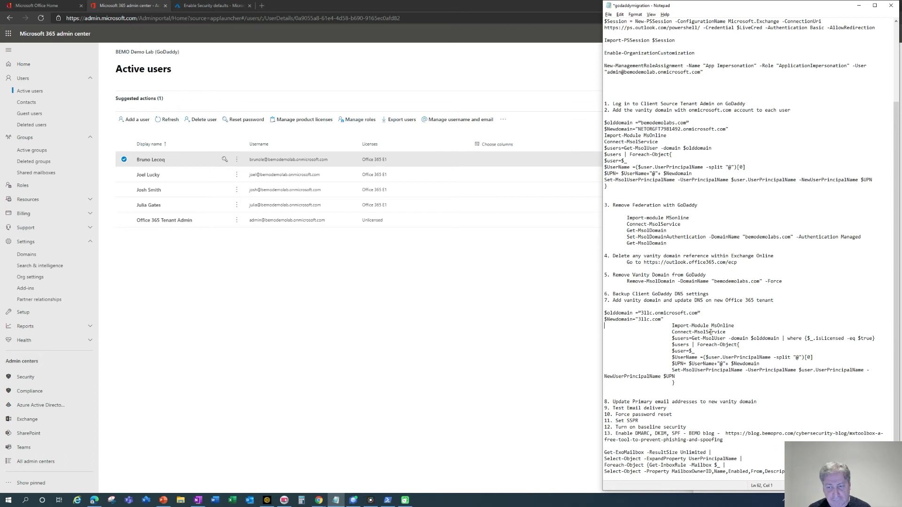
pyautogui.press('Delete')
pyautogui.press('Delete')
pyautogui.press('Delete')
pyautogui.press('Delete')
pyautogui.press('Delete')
pyautogui.press('Delete')
pyautogui.press('Delete')
pyautogui.press('Delete')
pyautogui.press('Delete')
pyautogui.press('Down')
pyautogui.press('Delete')
pyautogui.press('Delete')
pyautogui.press('Delete')
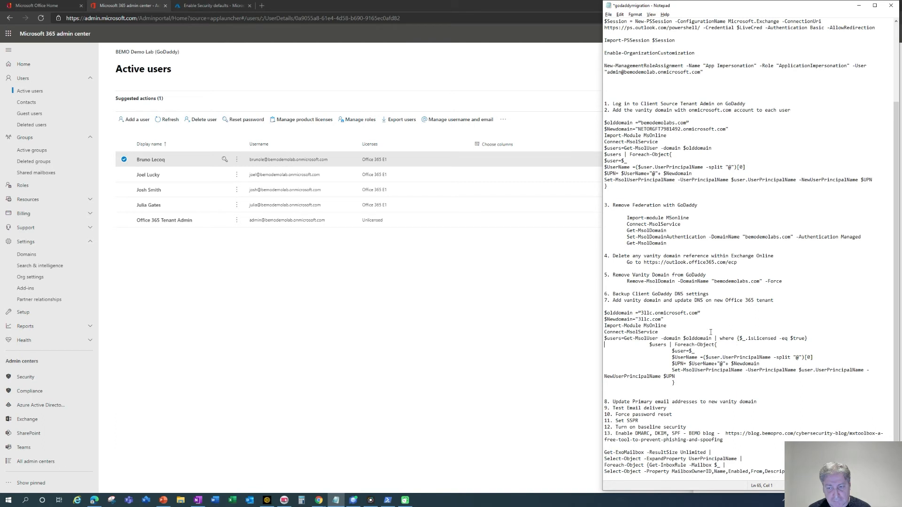
pyautogui.press('Down')
pyautogui.press('Delete')
pyautogui.press('Delete')
pyautogui.press('Delete')
pyautogui.press('Down')
pyautogui.press('Delete')
pyautogui.press('Delete')
pyautogui.press('Delete')
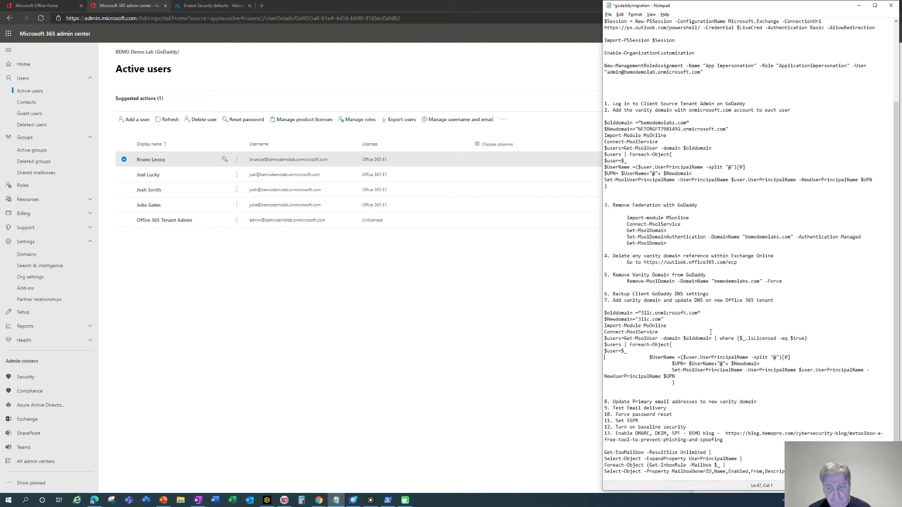
pyautogui.press('Down')
pyautogui.press('Delete')
pyautogui.press('Delete')
pyautogui.press('Delete')
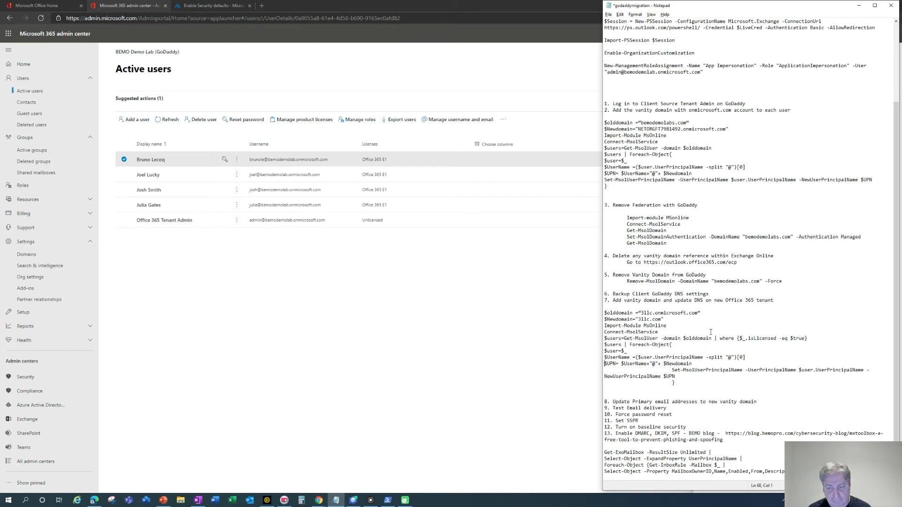
pyautogui.press('Delete')
pyautogui.press('Delete')
pyautogui.press('Delete')
pyautogui.press('Down')
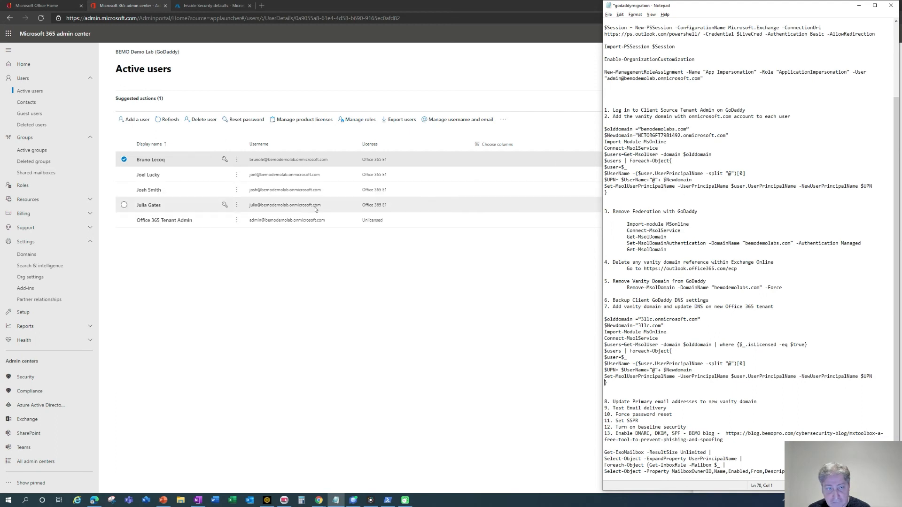
# Copy the bemodemolab.onmicrosoft.com domain from a licensed user's username, then return to Notepad.
pyautogui.click(300, 177)
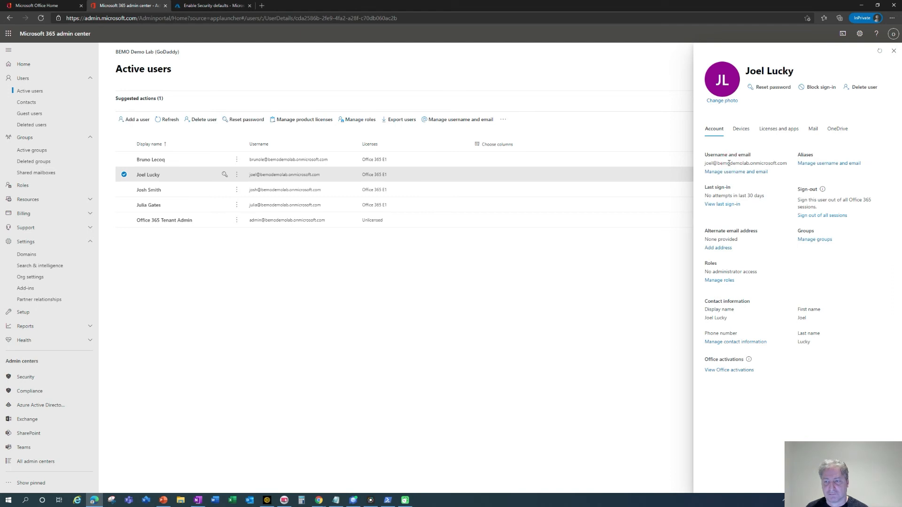
pyautogui.moveTo(788, 163); pyautogui.dragTo(718, 161)
pyautogui.hotkey('ctrl', 'c')
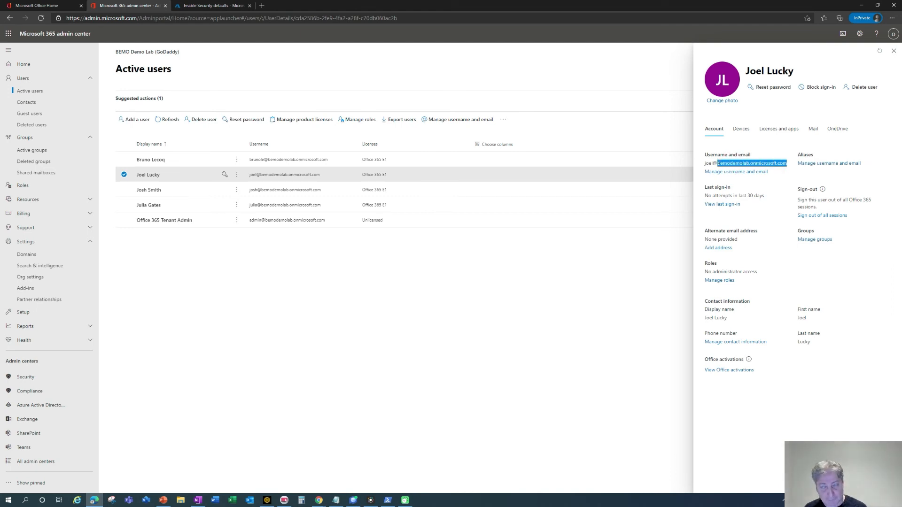
pyautogui.hotkey('alt', 'Tab')
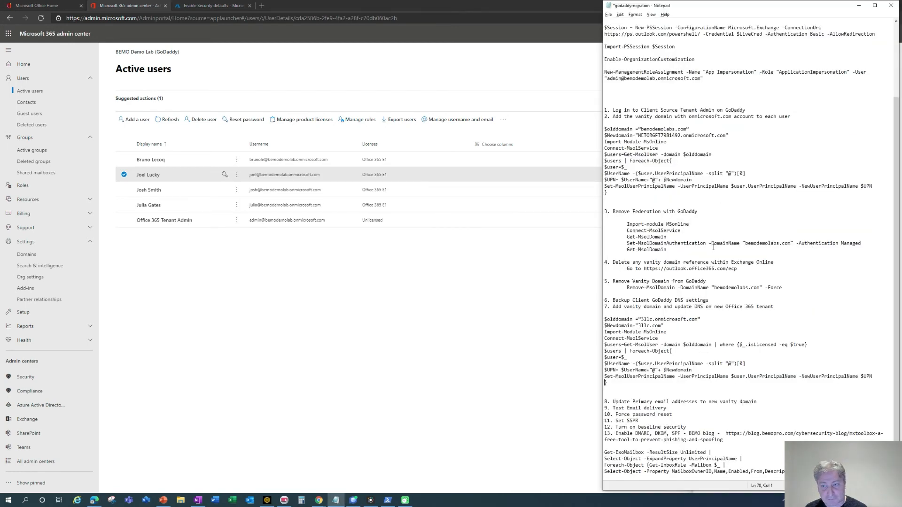
# Paste the tenant domain into $olddomain and edit $Newdomain to read bemodemolabs.com.
pyautogui.moveTo(641, 320); pyautogui.dragTo(699, 320)
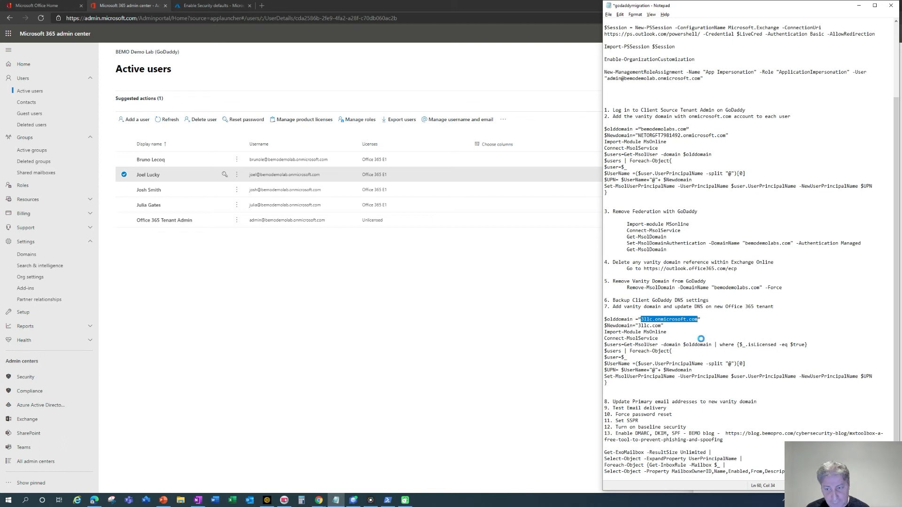
pyautogui.hotkey('ctrl', 'v')
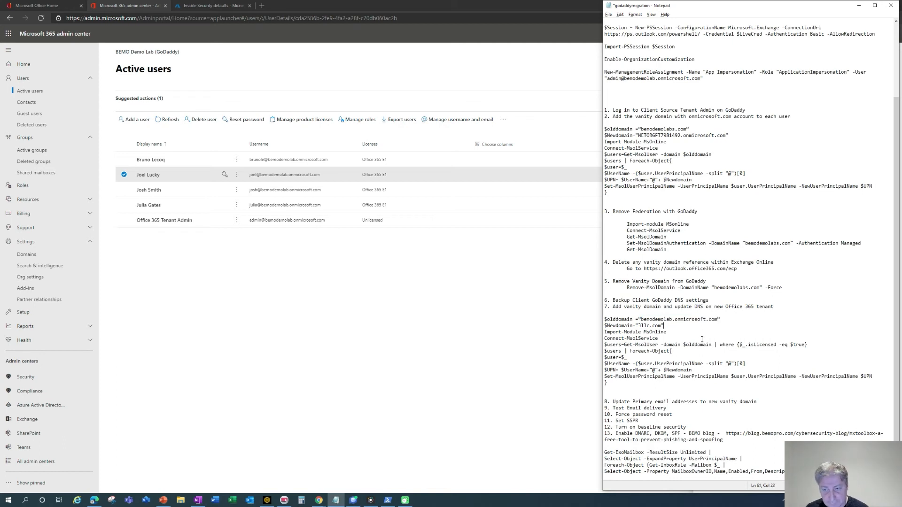
pyautogui.hotkey('shift', 'Left')
pyautogui.hotkey('shift', 'Left')
pyautogui.hotkey('shift', 'Left')
pyautogui.hotkey('shift', 'Left')
pyautogui.hotkey('shift', 'Left')
pyautogui.hotkey('shift', 'Left')
pyautogui.hotkey('shift', 'Left')
pyautogui.hotkey('shift', 'Left')
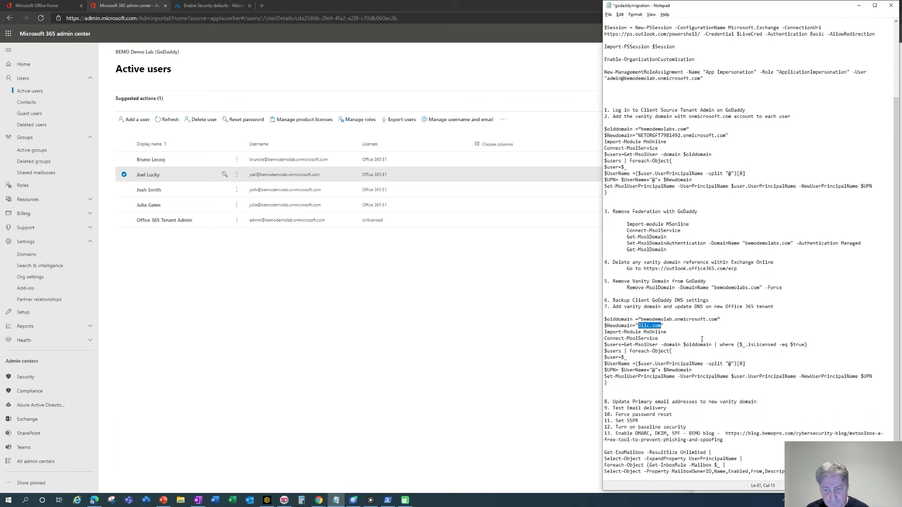
pyautogui.hotkey('ctrl', 'v')
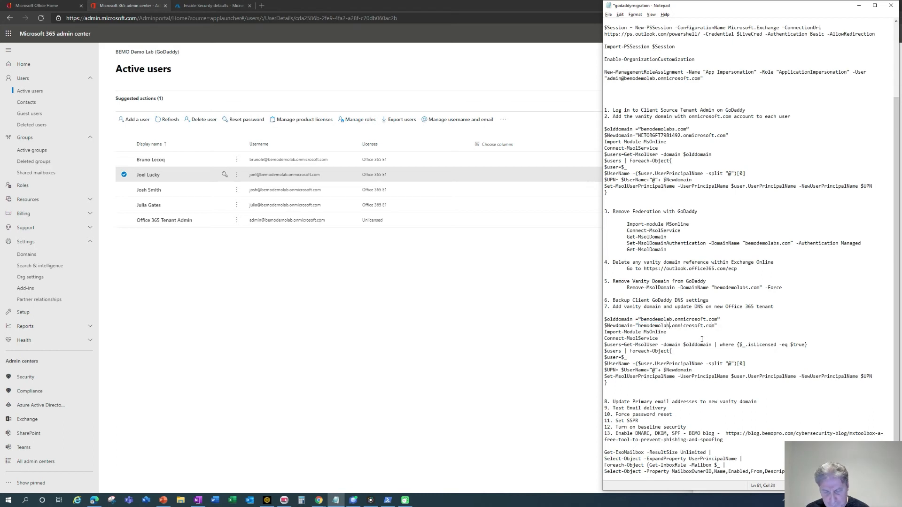
pyautogui.write('s')
pyautogui.press('Right')
pyautogui.press('Delete')
pyautogui.press('Delete')
pyautogui.press('Delete')
pyautogui.press('Delete')
pyautogui.press('Delete')
pyautogui.press('Delete')
pyautogui.press('Delete')
pyautogui.press('Delete')
pyautogui.press('Delete')
pyautogui.press('Delete')
pyautogui.press('Delete')
pyautogui.press('Delete')
pyautogui.click(736, 357)
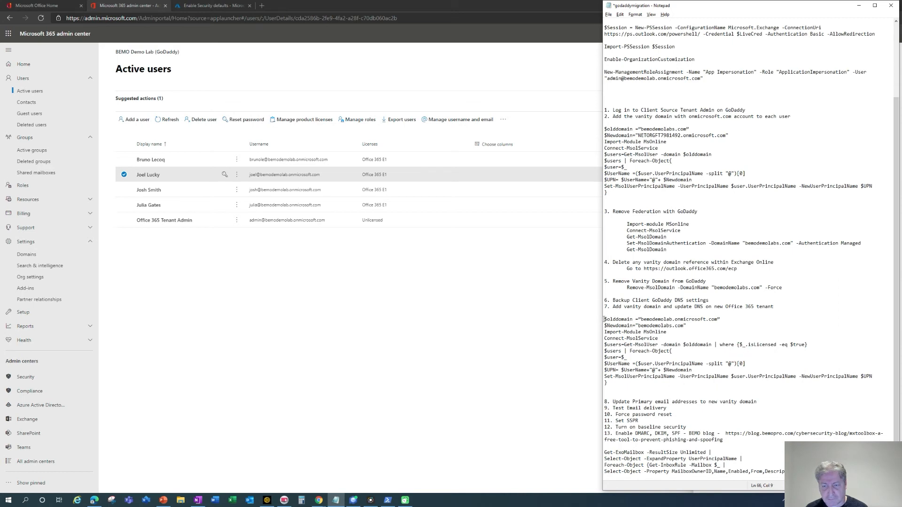
# Close the old PowerShell session and select the edited UPN script block in Notepad.
pyautogui.click(387, 500)
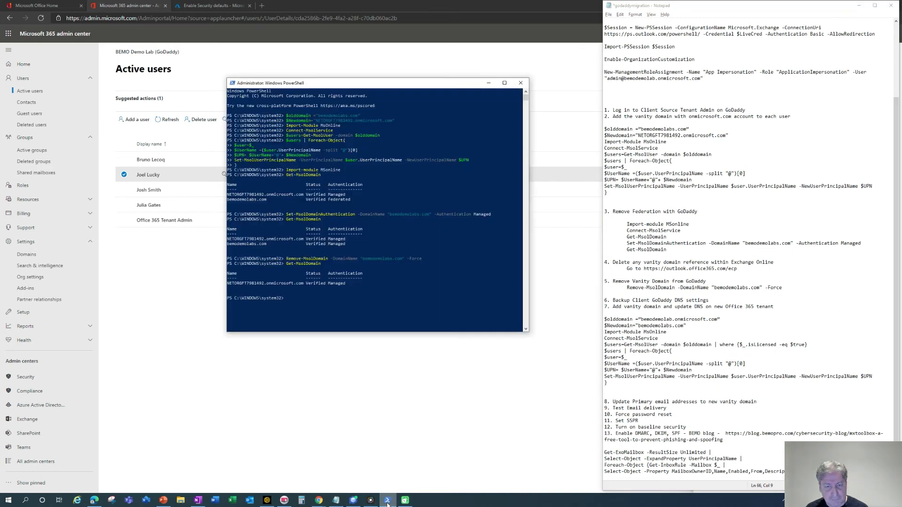
pyautogui.click(521, 82)
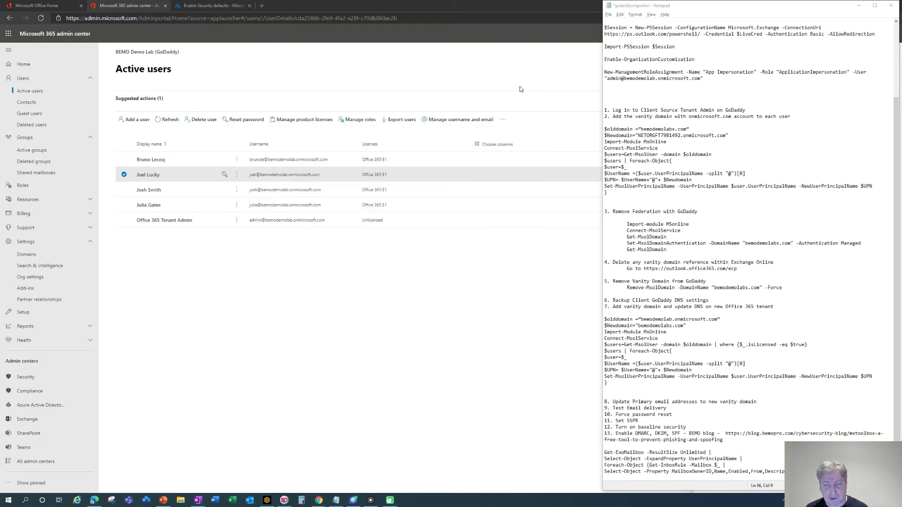
pyautogui.moveTo(605, 319); pyautogui.dragTo(635, 384)
pyautogui.hotkey('ctrl', 'c')
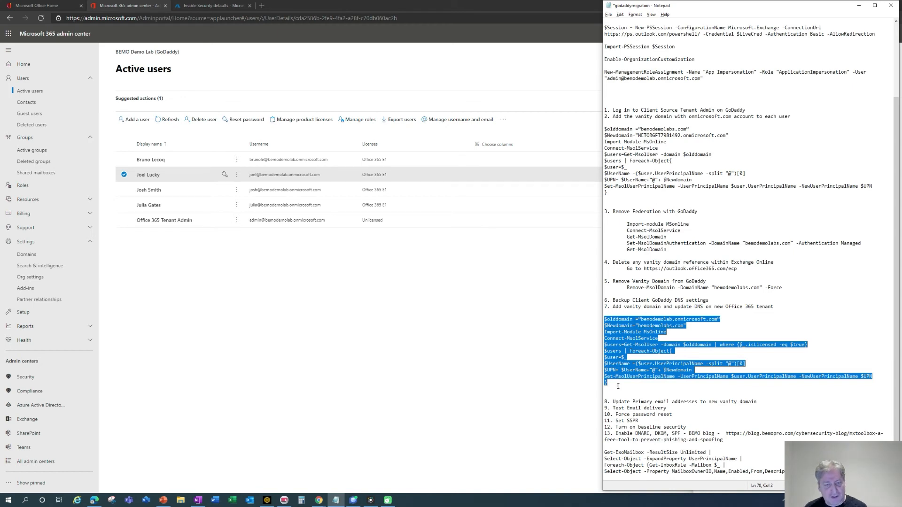
# Launch Windows PowerShell (Admin) from the Start menu and centre its window.
pyautogui.rightClick(8, 501)
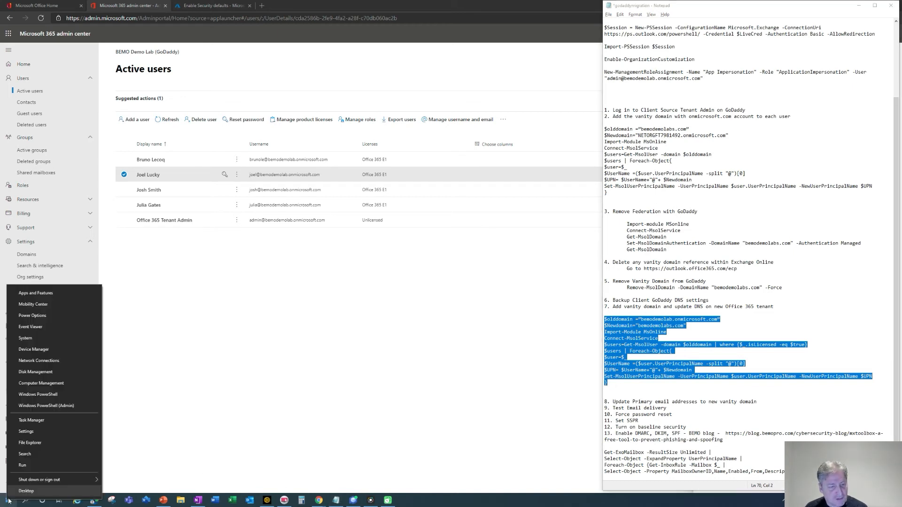
pyautogui.click(49, 407)
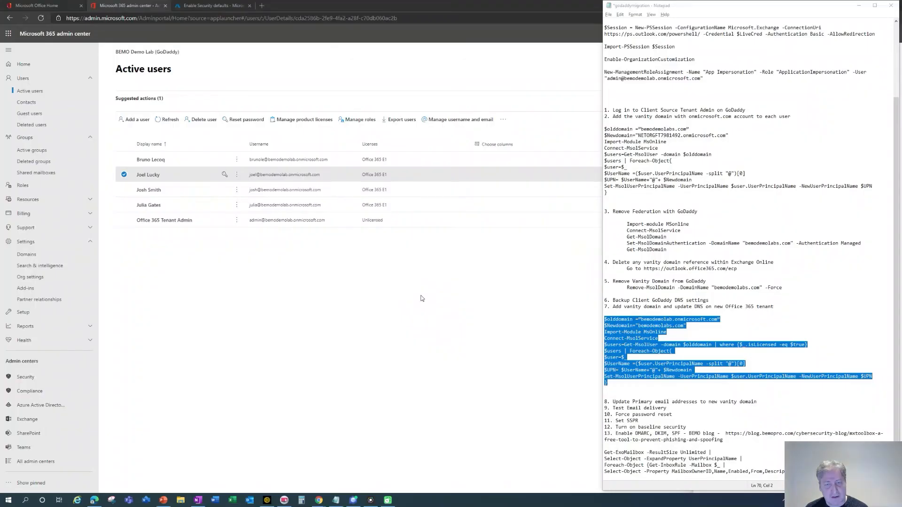
pyautogui.moveTo(242, 14); pyautogui.dragTo(462, 38)
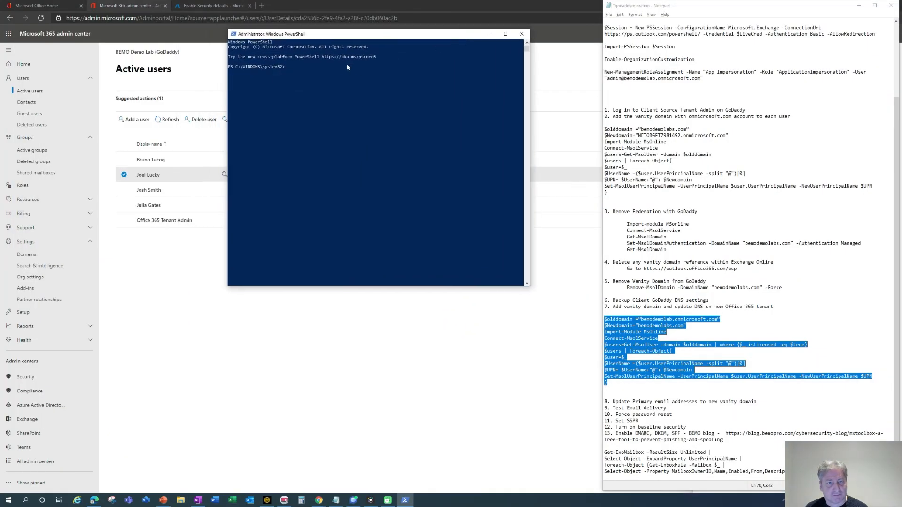
# Paste the script and sign in to MSOnline with the tenant admin's address and password.
pyautogui.rightClick(297, 70)
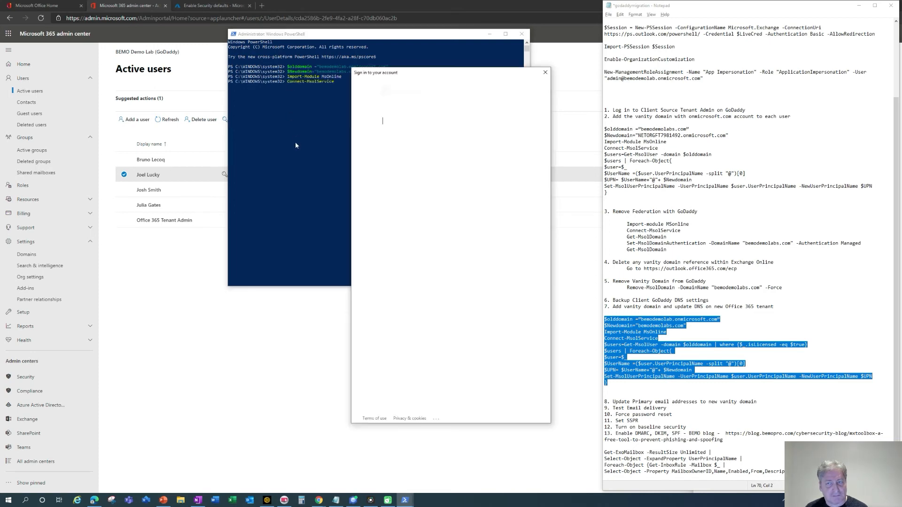
pyautogui.scroll(5, 648, 124)
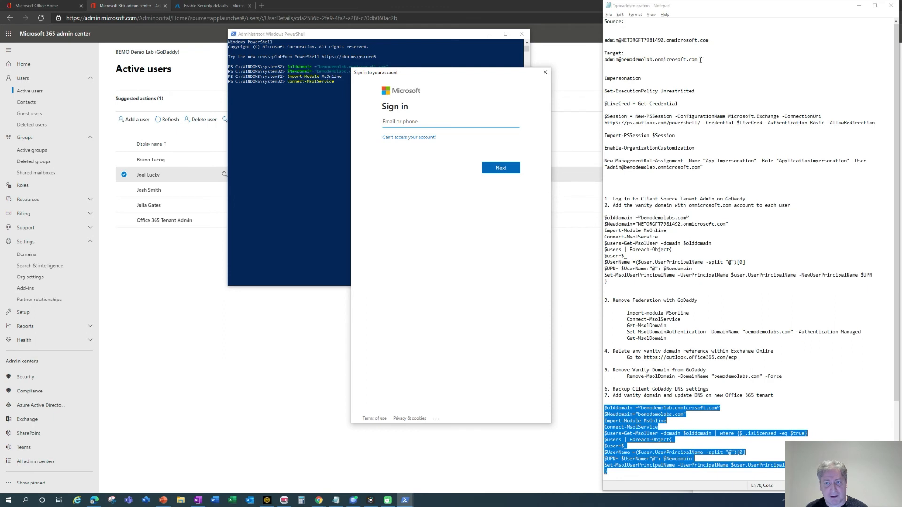
pyautogui.moveTo(705, 60); pyautogui.dragTo(596, 61)
pyautogui.hotkey('ctrl', 'c')
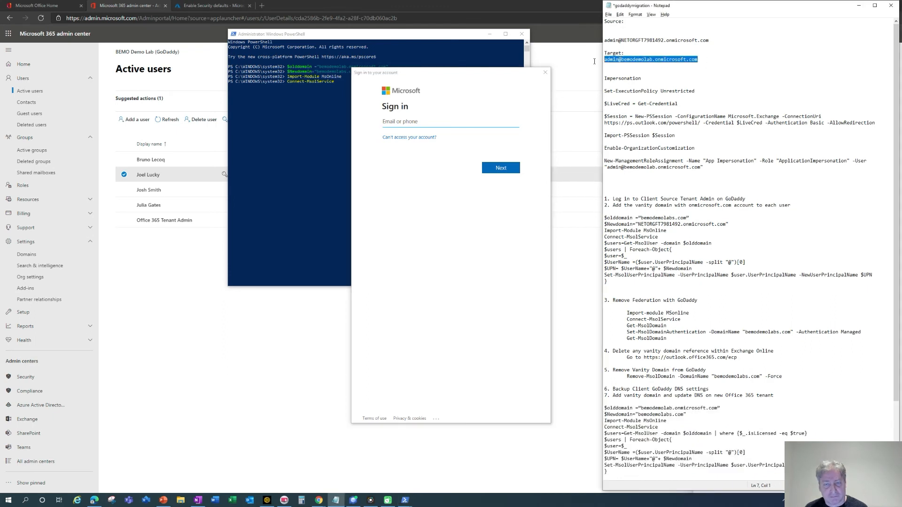
pyautogui.click(397, 122)
pyautogui.hotkey('ctrl', 'v')
pyautogui.click(501, 169)
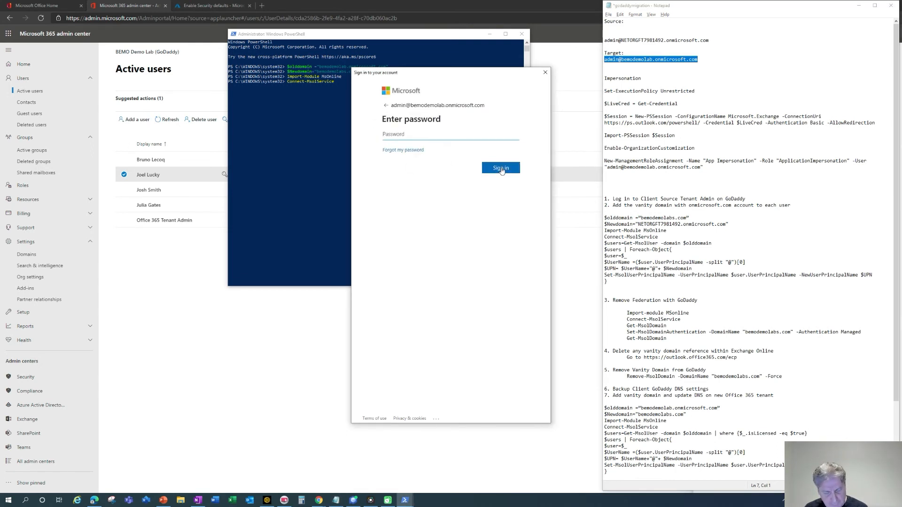
pyautogui.write('********')
pyautogui.press('BackSpace')
pyautogui.press('BackSpace')
pyautogui.press('BackSpace')
pyautogui.press('BackSpace')
pyautogui.press('BackSpace')
pyautogui.press('BackSpace')
pyautogui.press('BackSpace')
pyautogui.write('**')
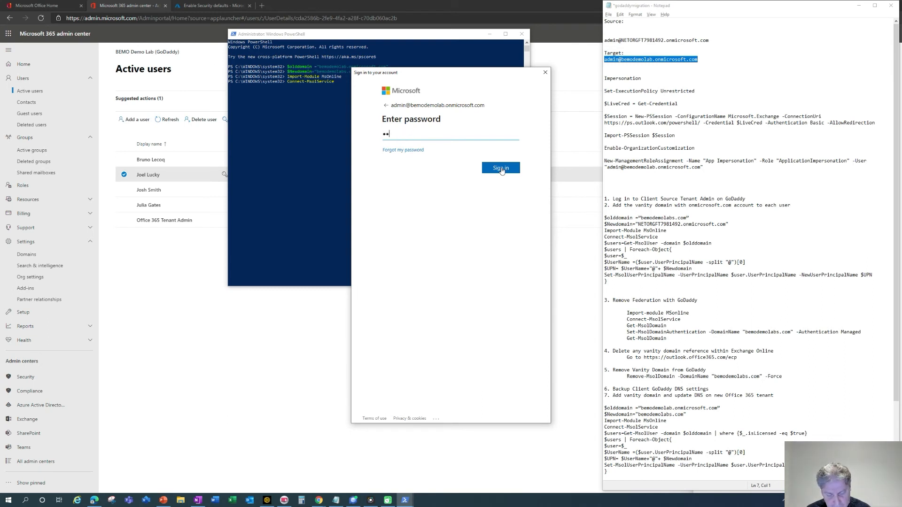
pyautogui.write('*********')
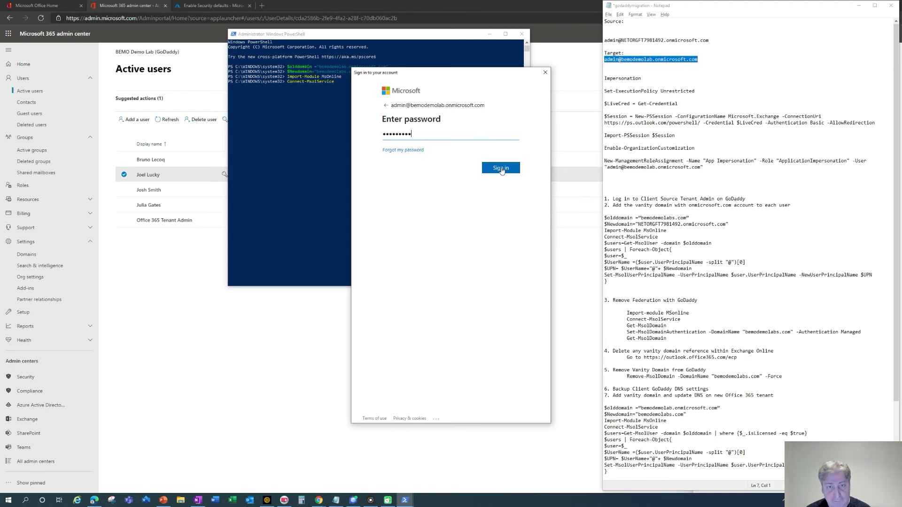
pyautogui.click(500, 168)
# Paste the user rename script into PowerShell and run it.
pyautogui.rightClick(501, 167)
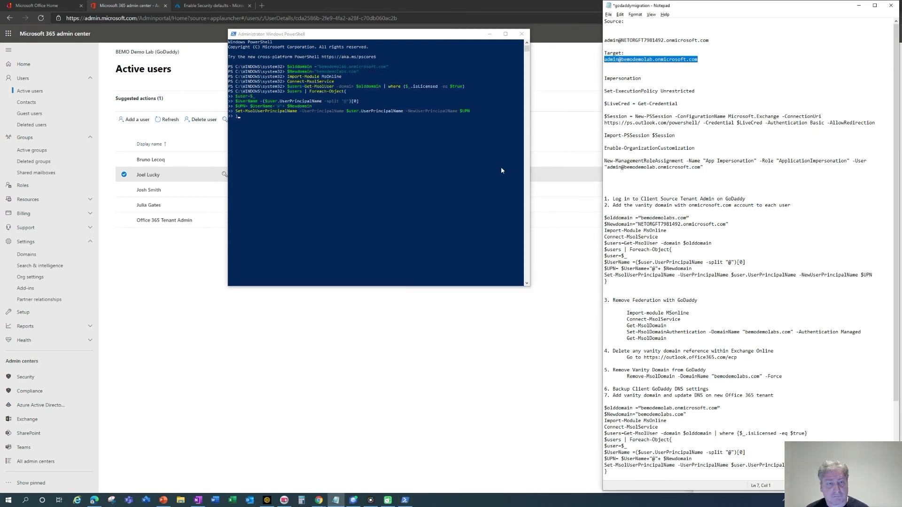
pyautogui.click(317, 143)
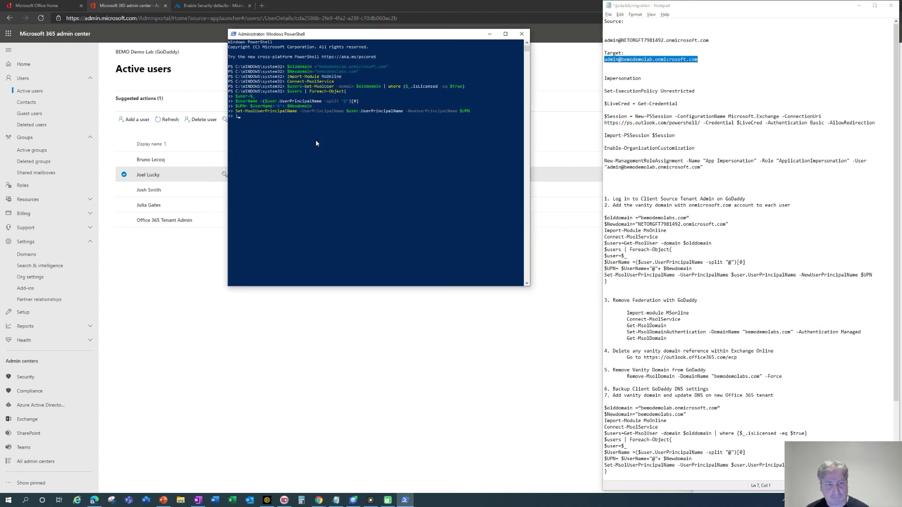
pyautogui.press('Return')
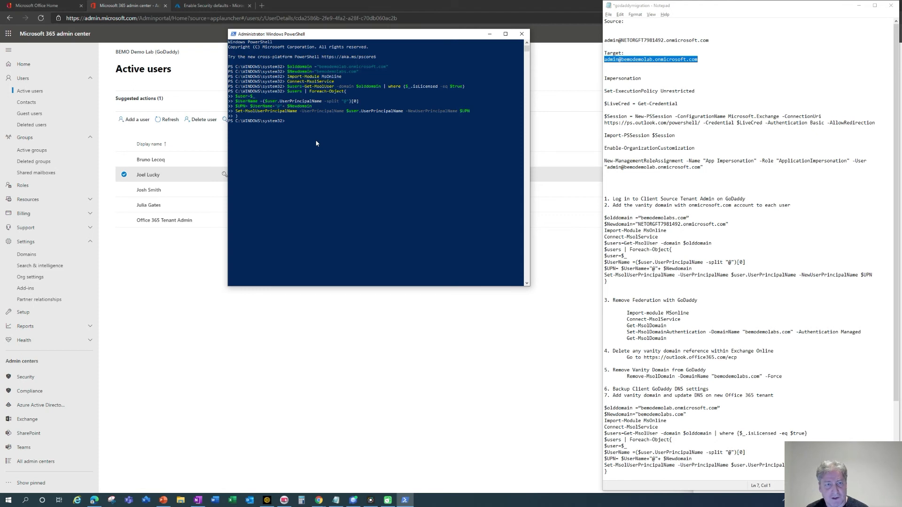
pyautogui.click(331, 318)
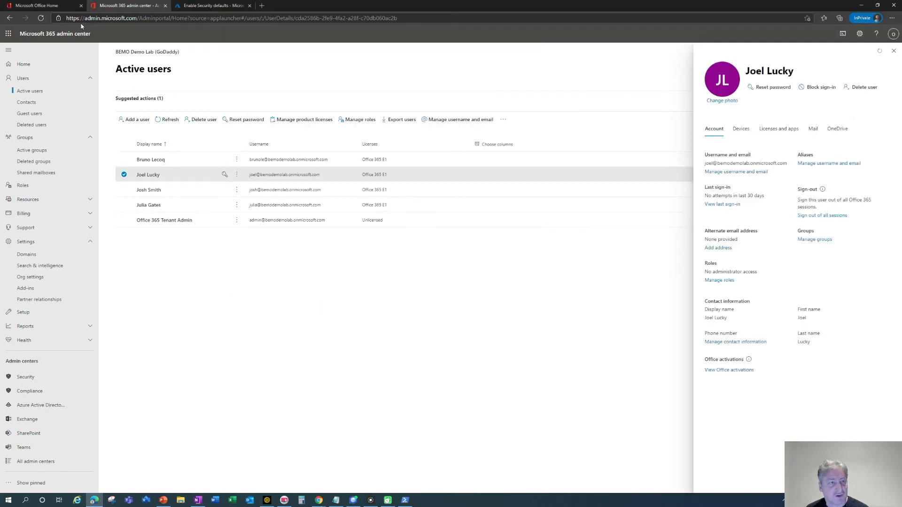
# Reload Active users to confirm the four licensed usernames now end in bemodemolabs.com.
pyautogui.click(42, 19)
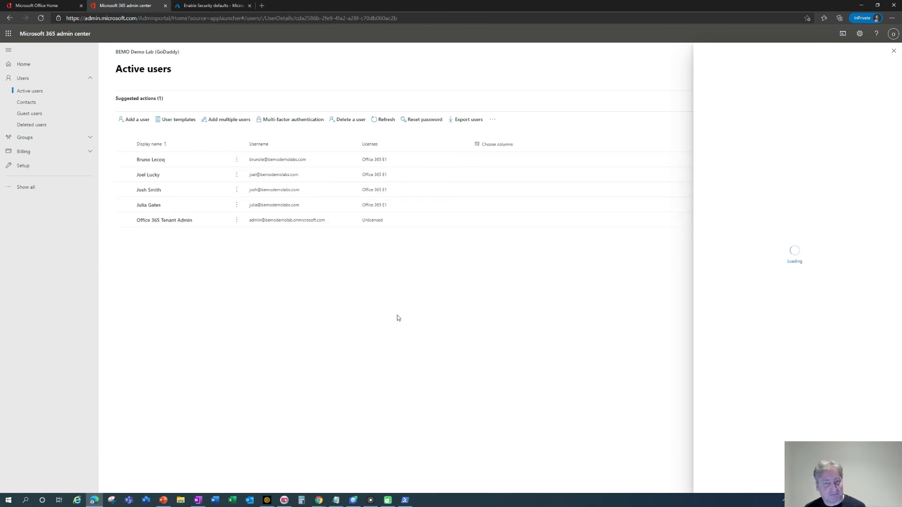
# Move 'Update Primary email addresses to new vanity domain' under step 7 and delete the extra blank line.
pyautogui.hotkey('alt', 'Tab')
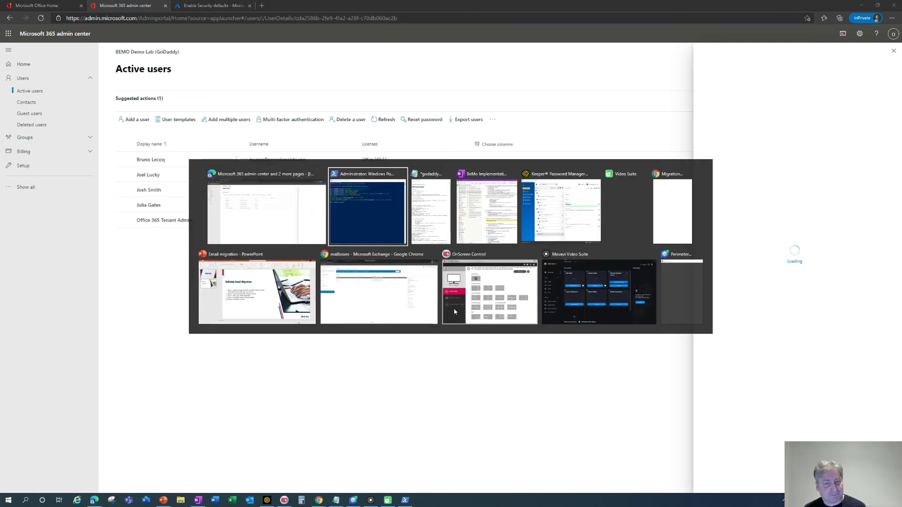
pyautogui.hotkey('alt', 'Tab')
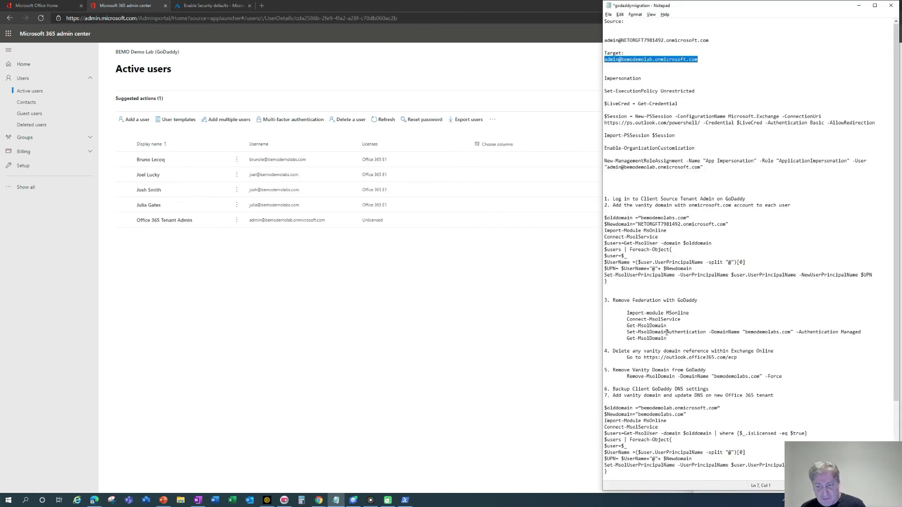
pyautogui.scroll(-5, 659, 400)
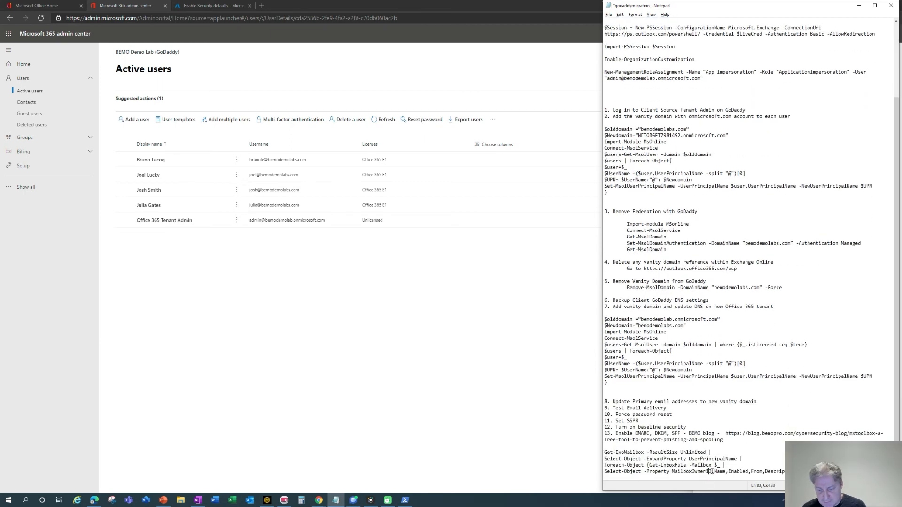
pyautogui.hotkey('ctrl', 'End')
pyautogui.press('Return')
pyautogui.press('Return')
pyautogui.press('Return')
pyautogui.press('Return')
pyautogui.press('Return')
pyautogui.press('Return')
pyautogui.press('Return')
pyautogui.press('Return')
pyautogui.press('Return')
pyautogui.press('Return')
pyautogui.press('Return')
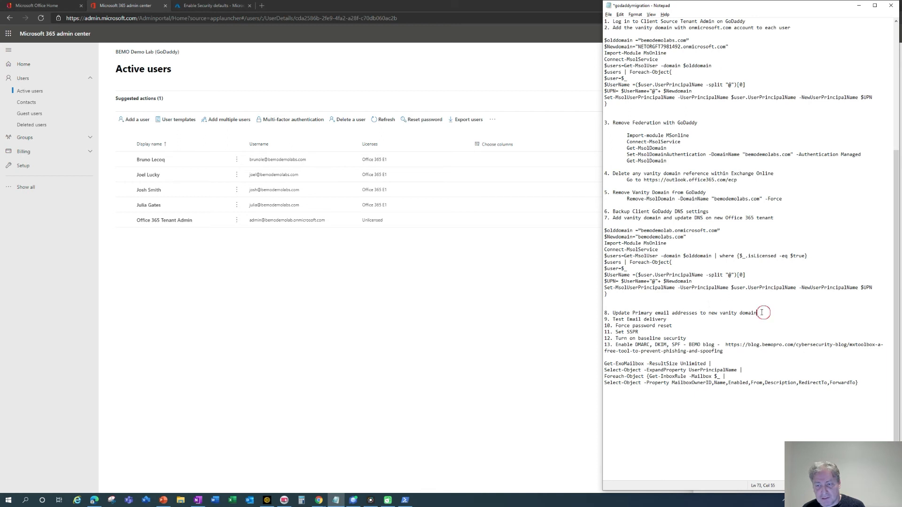
pyautogui.moveTo(757, 313); pyautogui.dragTo(605, 313)
pyautogui.hotkey('ctrl', 'c')
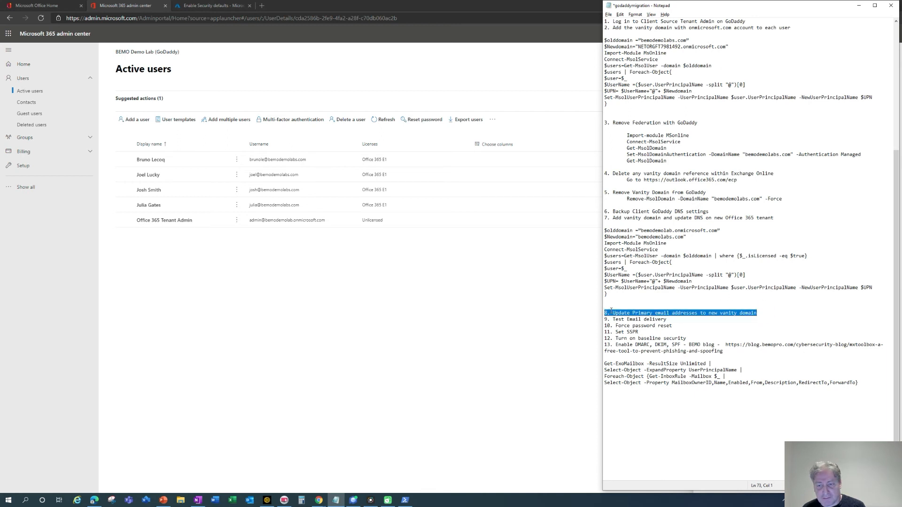
pyautogui.press('Delete')
pyautogui.click(610, 224)
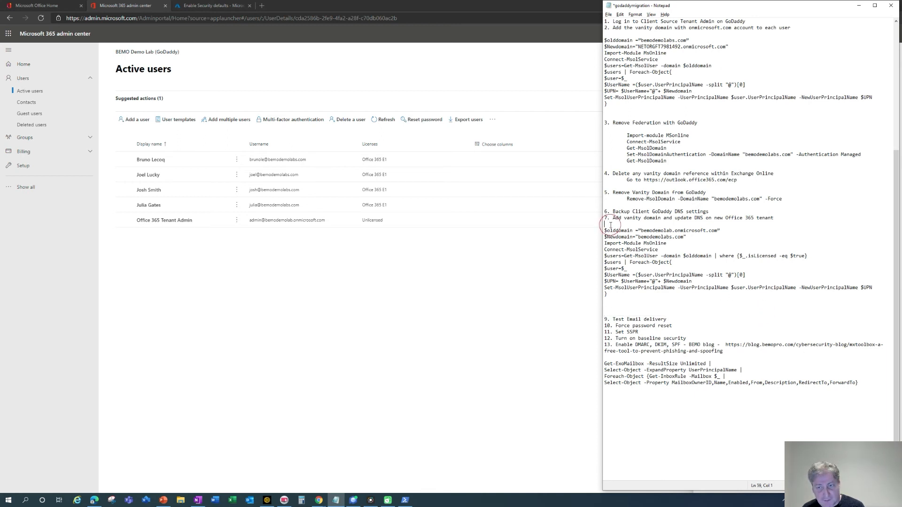
pyautogui.hotkey('ctrl', 'v')
pyautogui.press('Return')
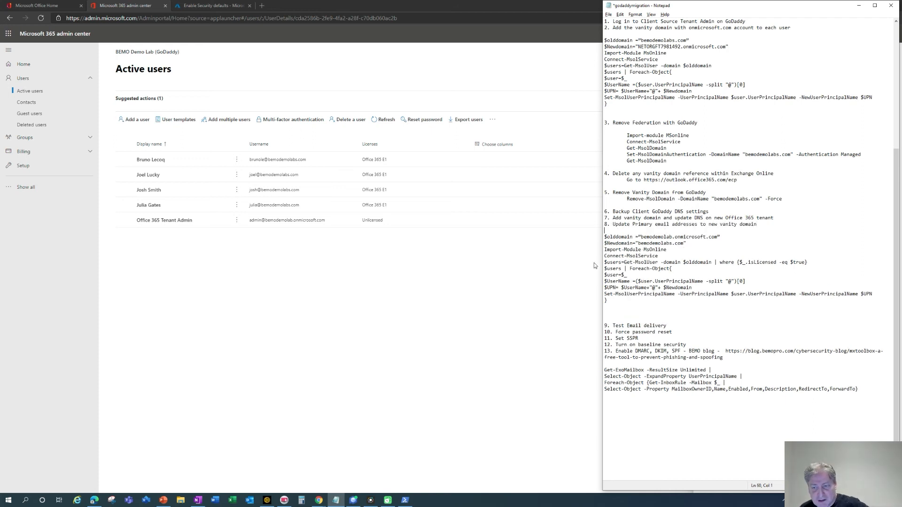
pyautogui.click(617, 318)
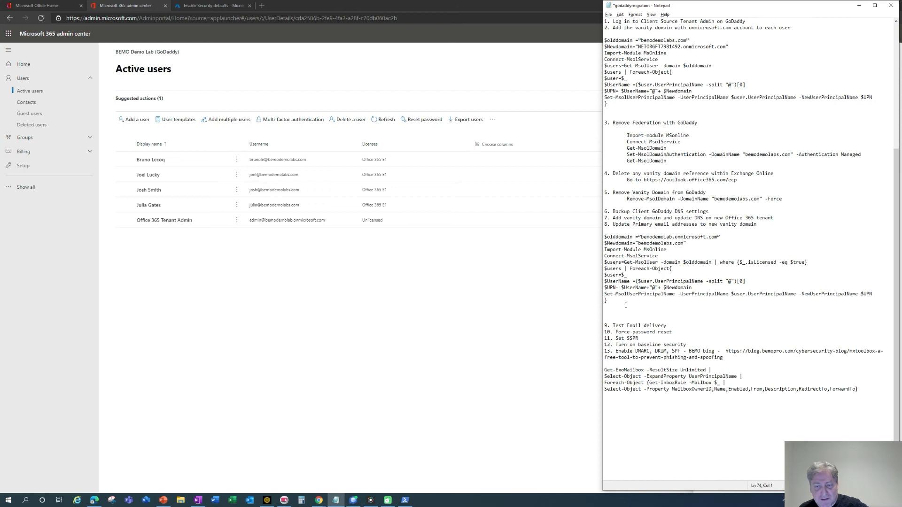
pyautogui.press('Delete')
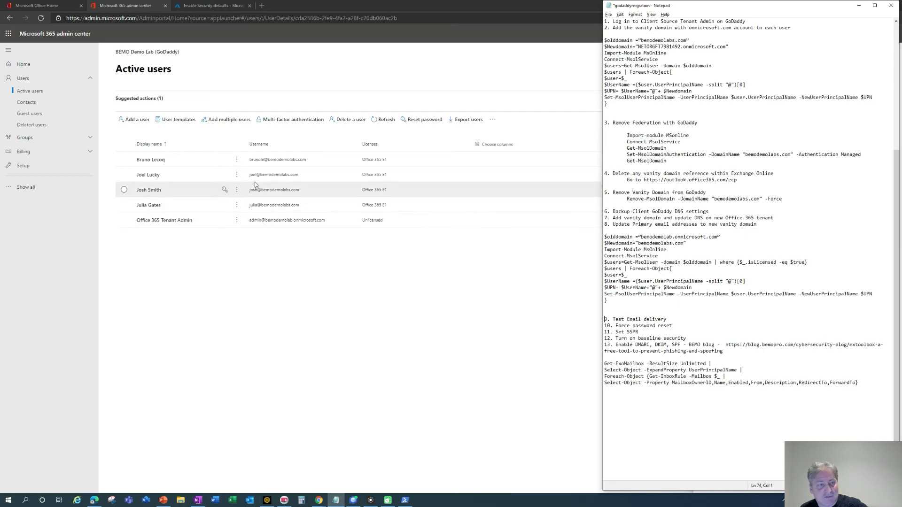
# Select all users except the Office 365 Tenant Admin for a password reset.
pyautogui.click(123, 144)
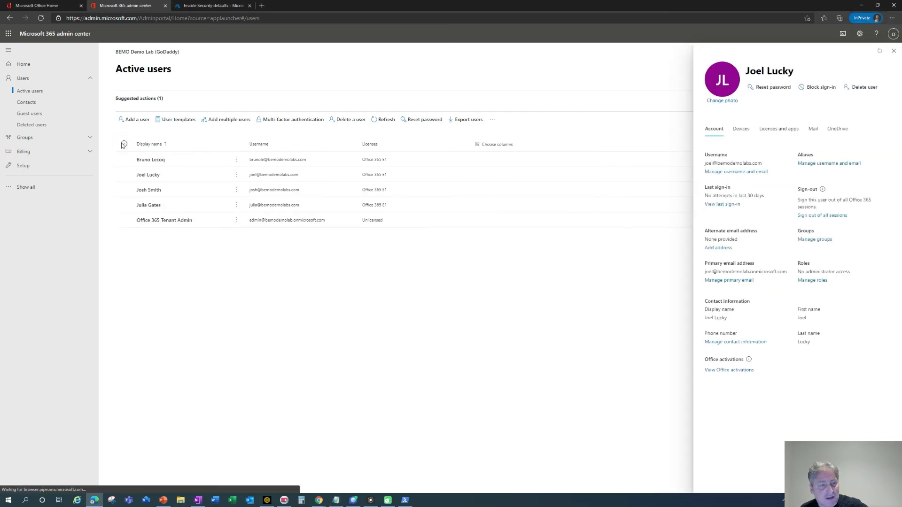
pyautogui.click(125, 221)
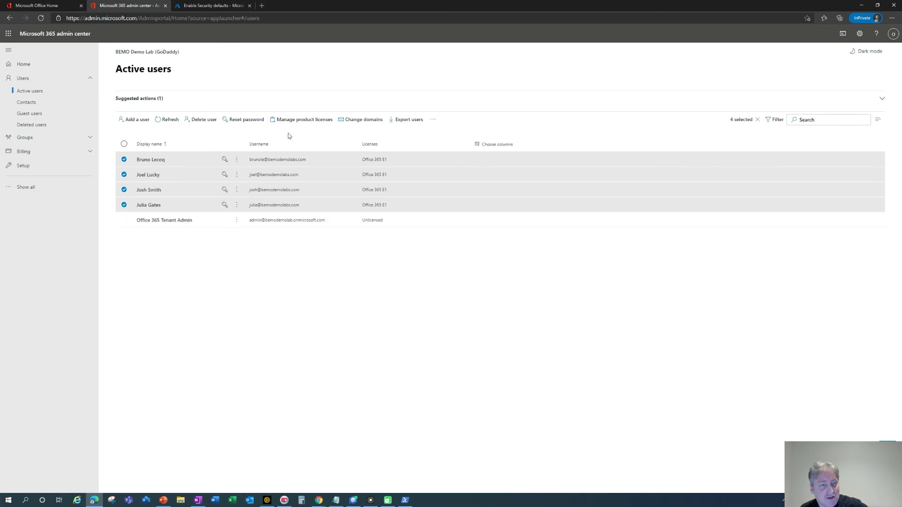
pyautogui.click(254, 120)
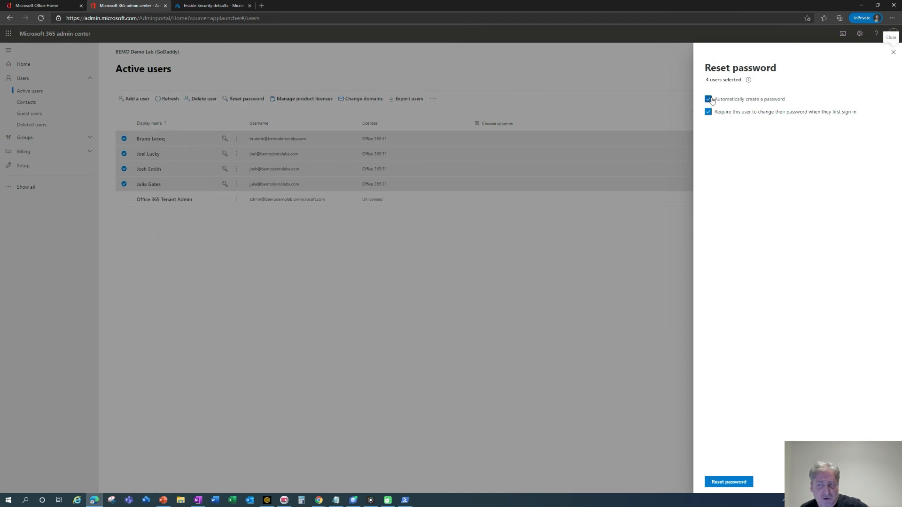
# Turn off auto-generated passwords, enter one shared password, and reset the four users' passwords.
pyautogui.click(709, 99)
pyautogui.click(739, 143)
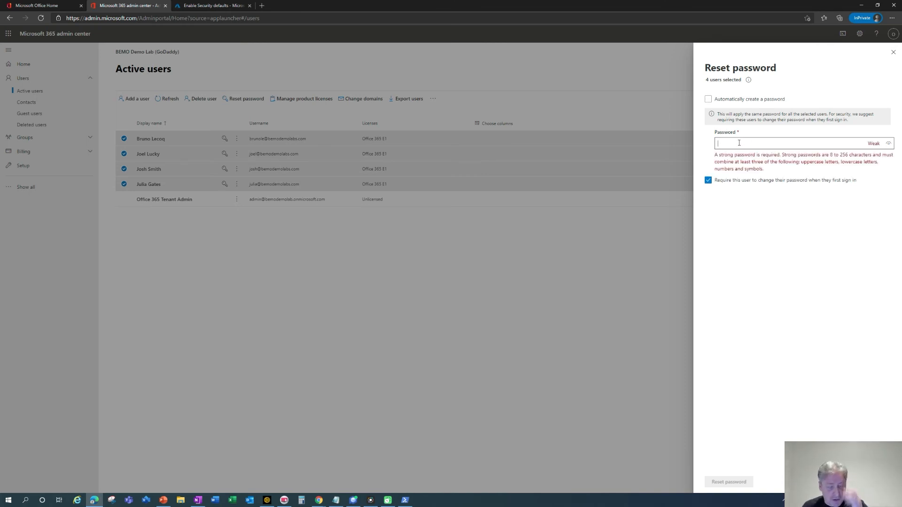
pyautogui.write('••••')
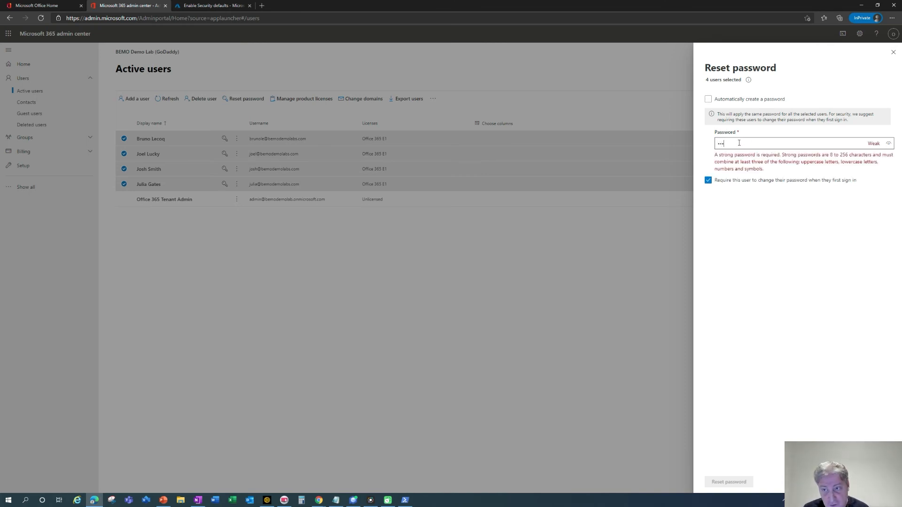
pyautogui.write('•••••••')
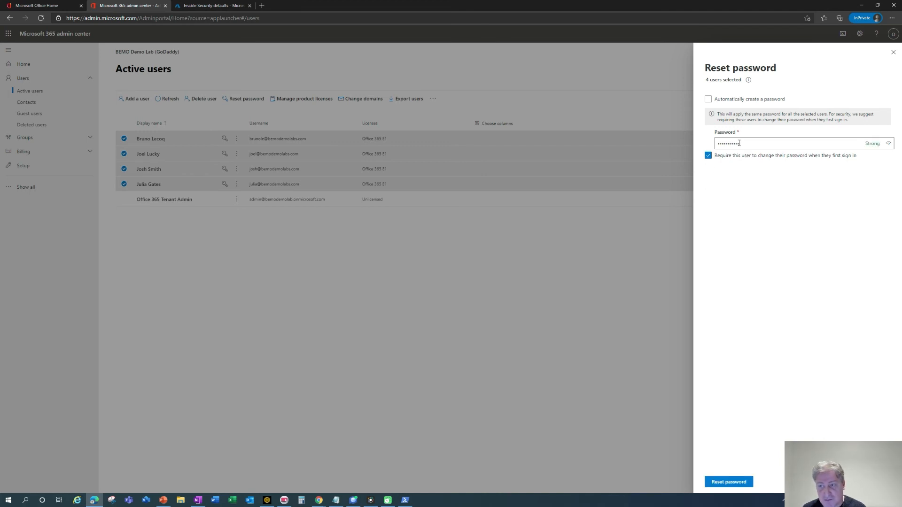
pyautogui.click(724, 160)
pyautogui.rightClick(726, 162)
pyautogui.click(718, 170)
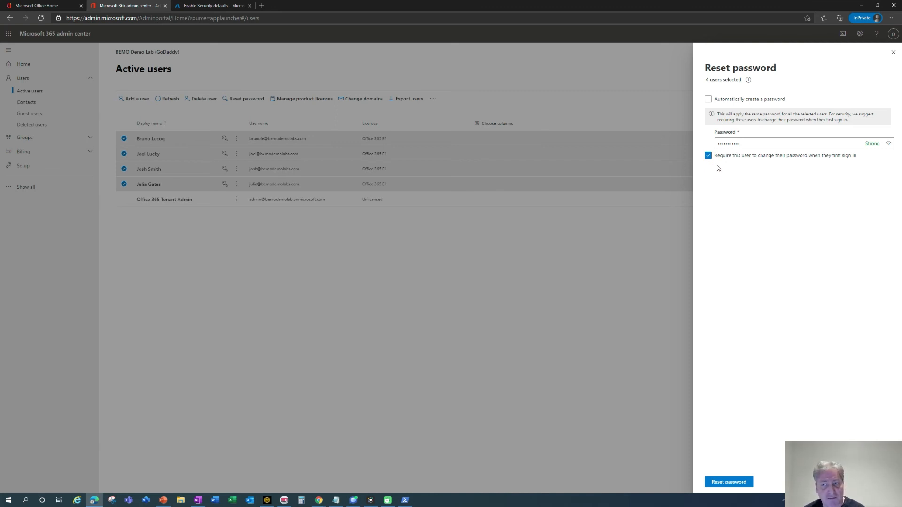
pyautogui.click(888, 144)
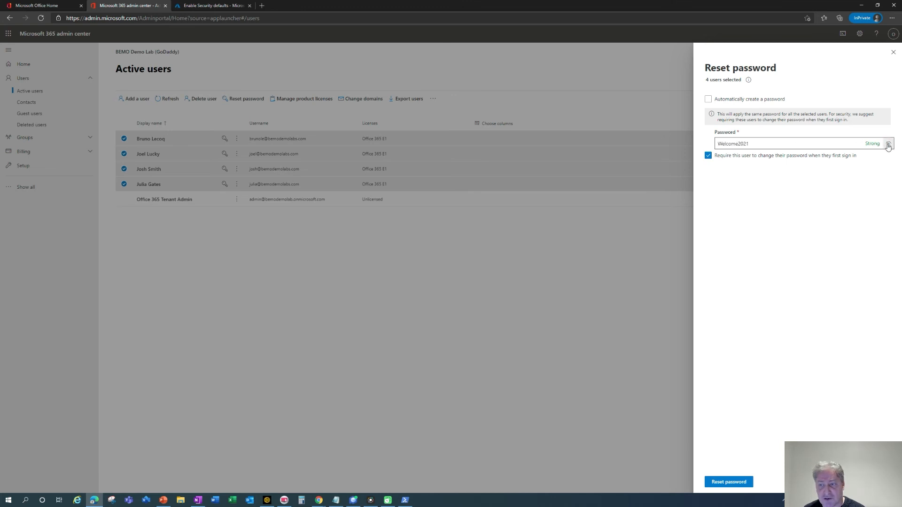
pyautogui.click(888, 145)
pyautogui.click(715, 483)
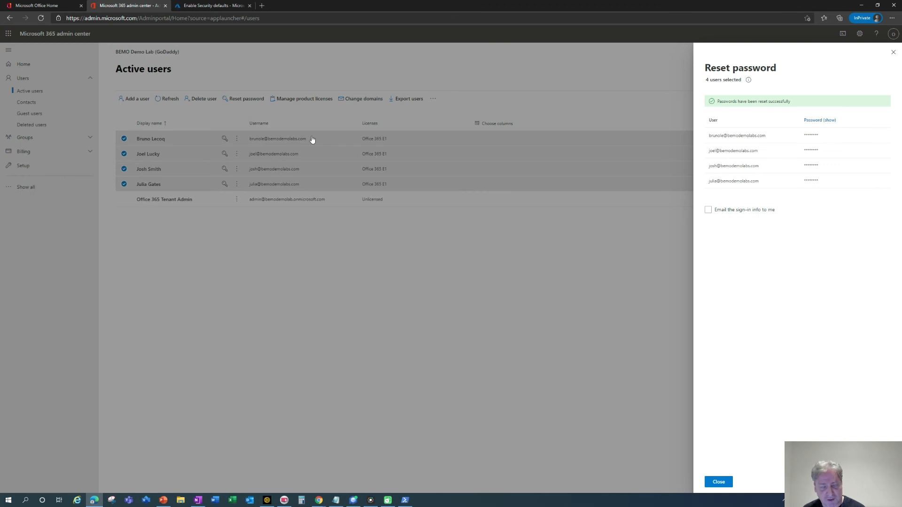
pyautogui.hotkey('alt', 'Tab')
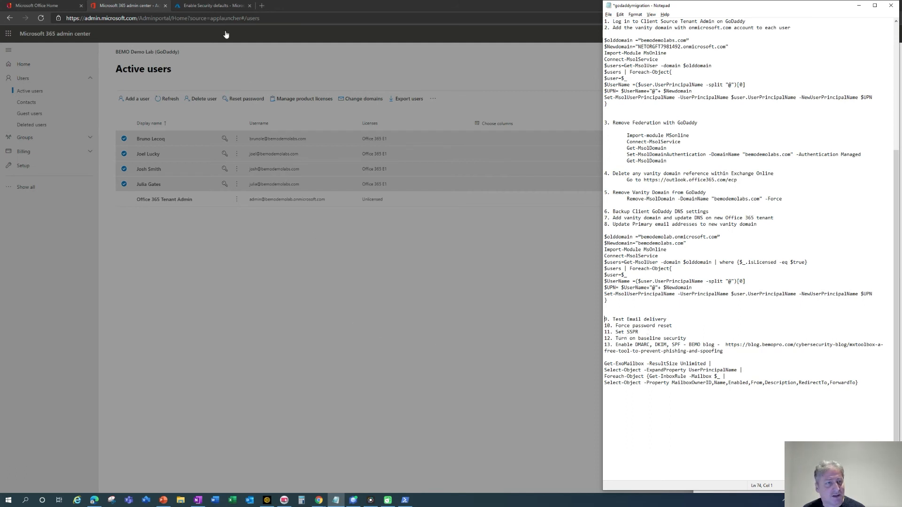
# Set Self service password reset enabled to All under Password reset and save the policy.
pyautogui.click(212, 5)
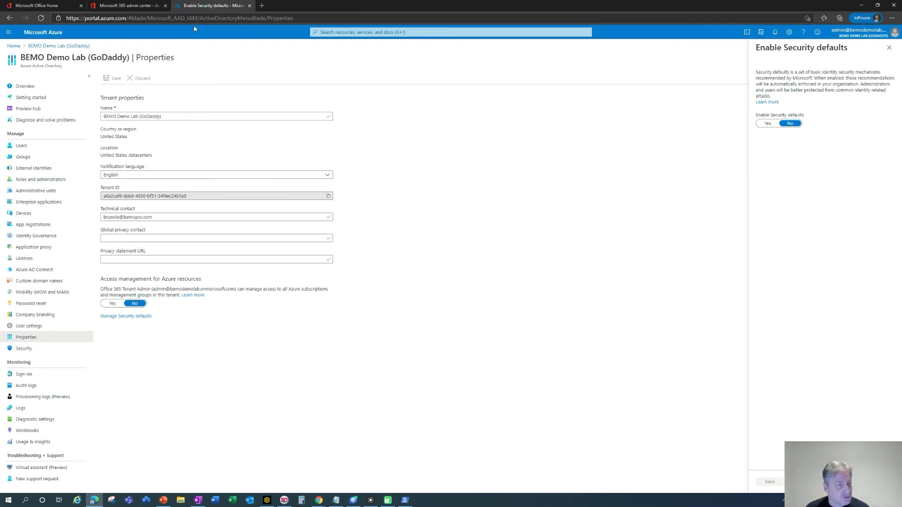
pyautogui.click(46, 304)
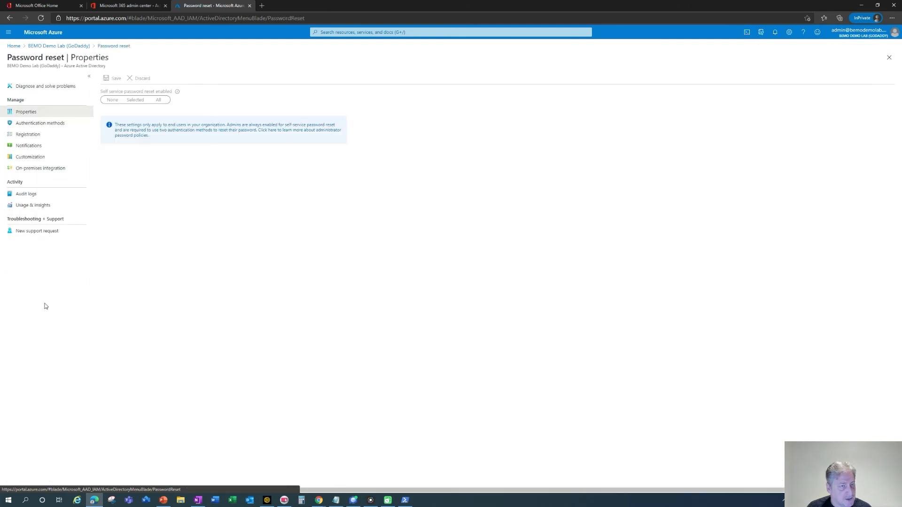
pyautogui.click(159, 100)
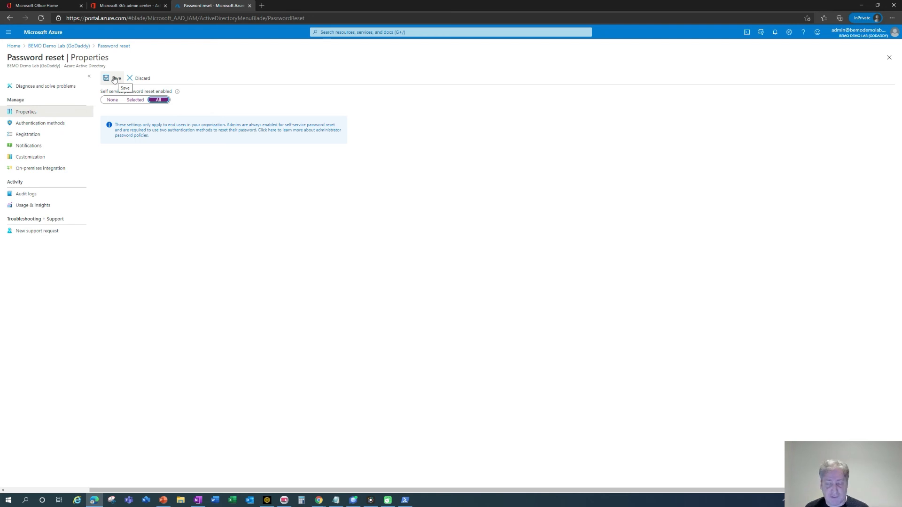
pyautogui.click(114, 80)
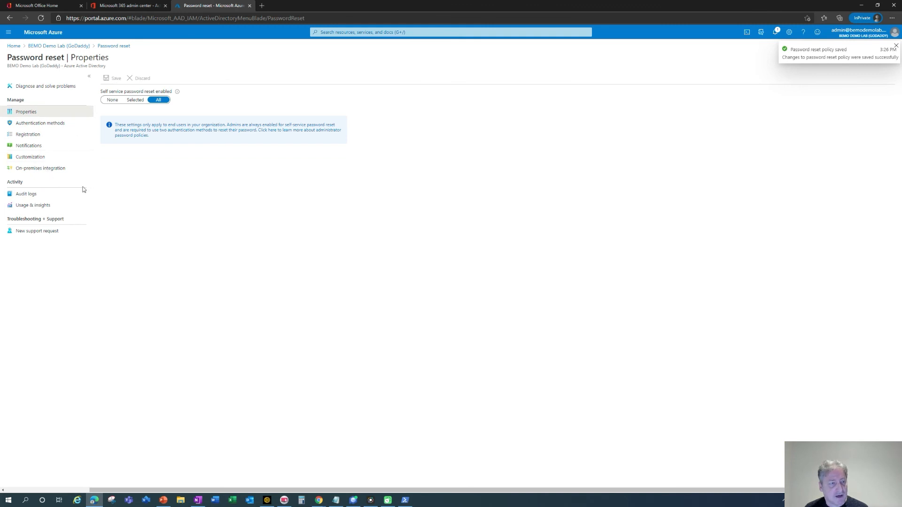
# Set Enable Security defaults to Yes from the tenant Properties page and save.
pyautogui.click(78, 45)
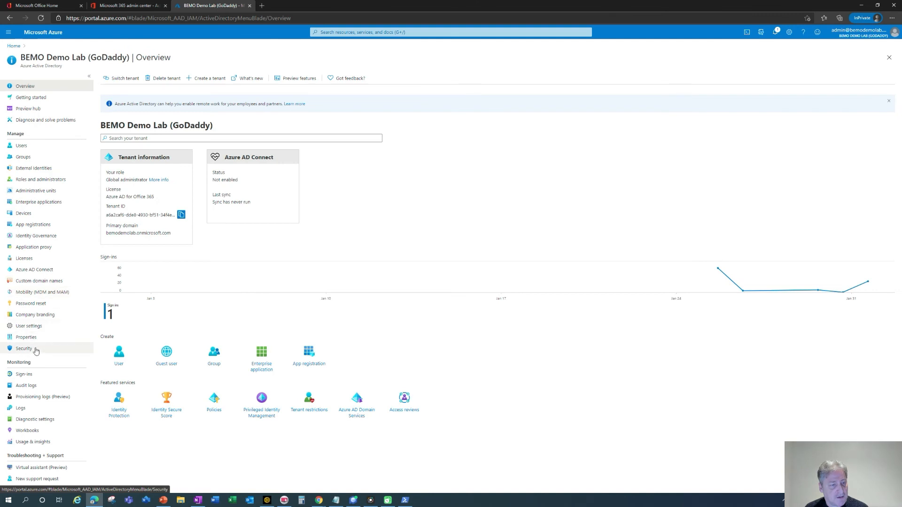
pyautogui.click(27, 338)
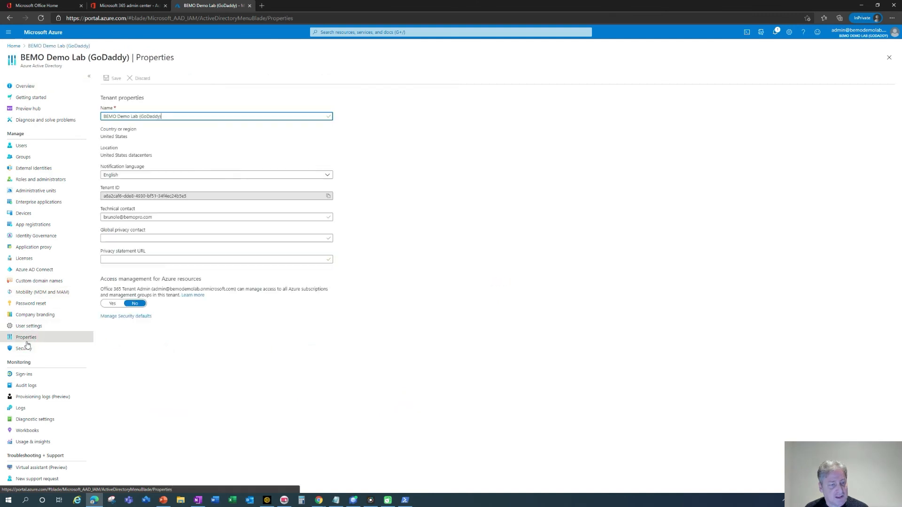
pyautogui.click(123, 316)
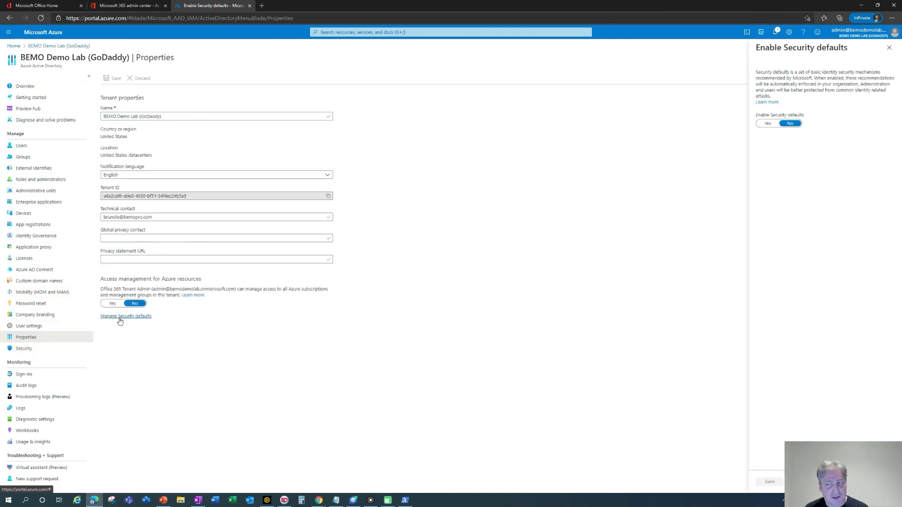
pyautogui.click(768, 124)
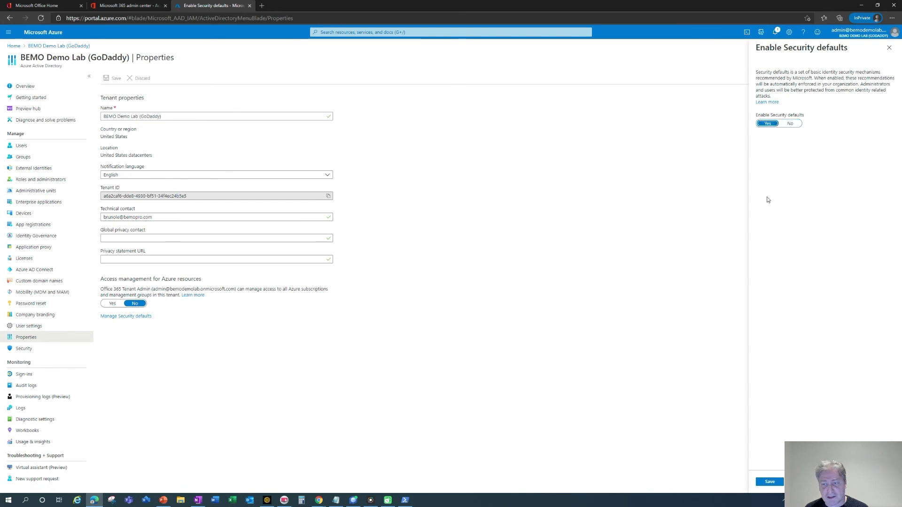
pyautogui.click(768, 482)
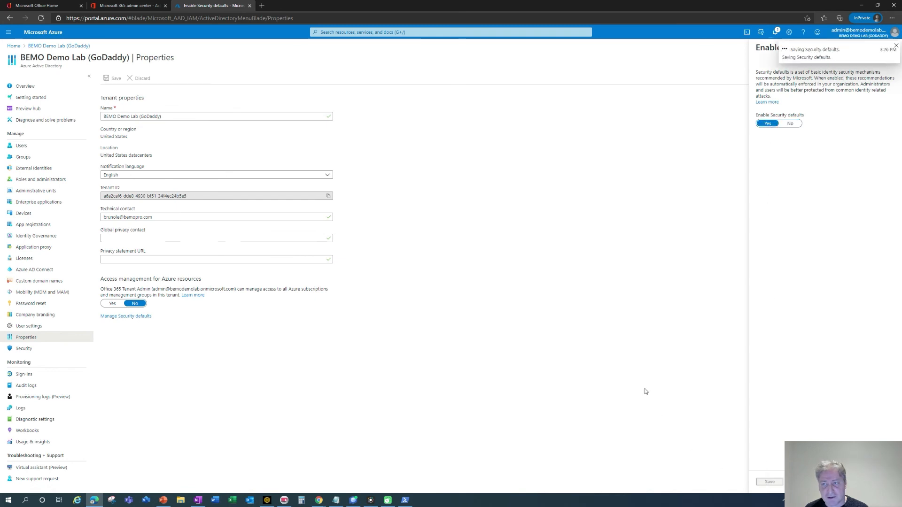
pyautogui.hotkey('alt', 'Tab')
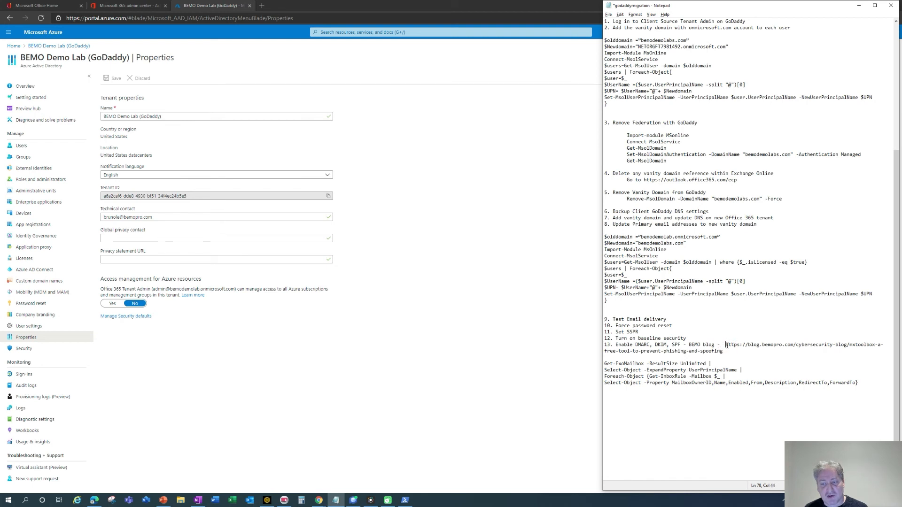
# Load the item 13 BEMO blog link in a new InPrivate tab and scroll to its SPF instructions.
pyautogui.moveTo(726, 345); pyautogui.dragTo(730, 350)
pyautogui.hotkey('ctrl', 'c')
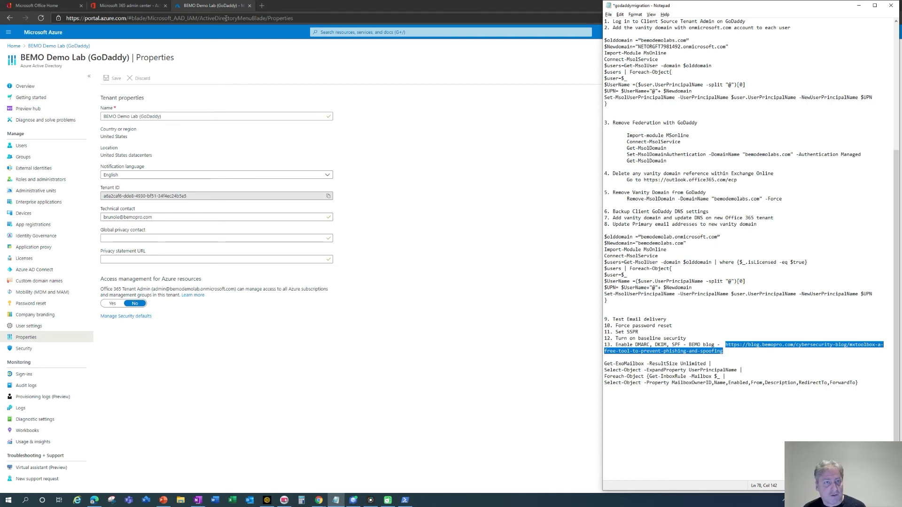
pyautogui.click(262, 6)
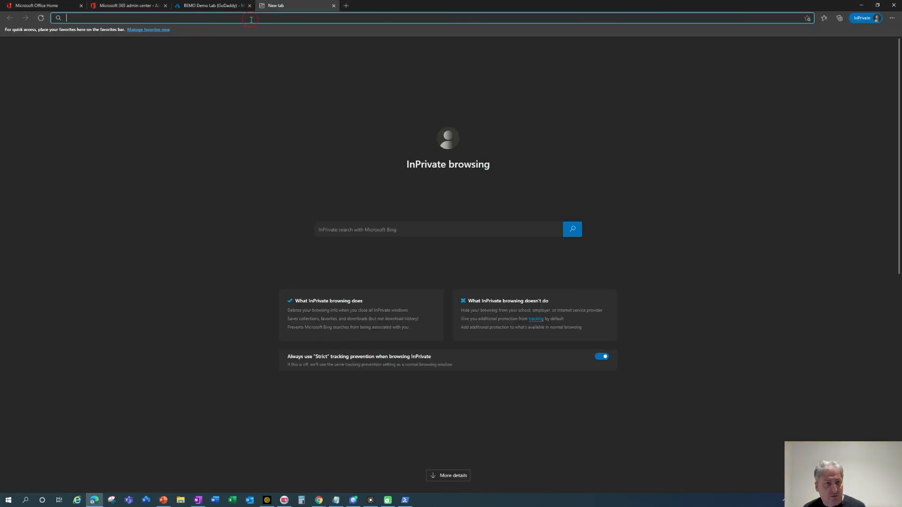
pyautogui.hotkey('ctrl', 'v')
pyautogui.press('Return')
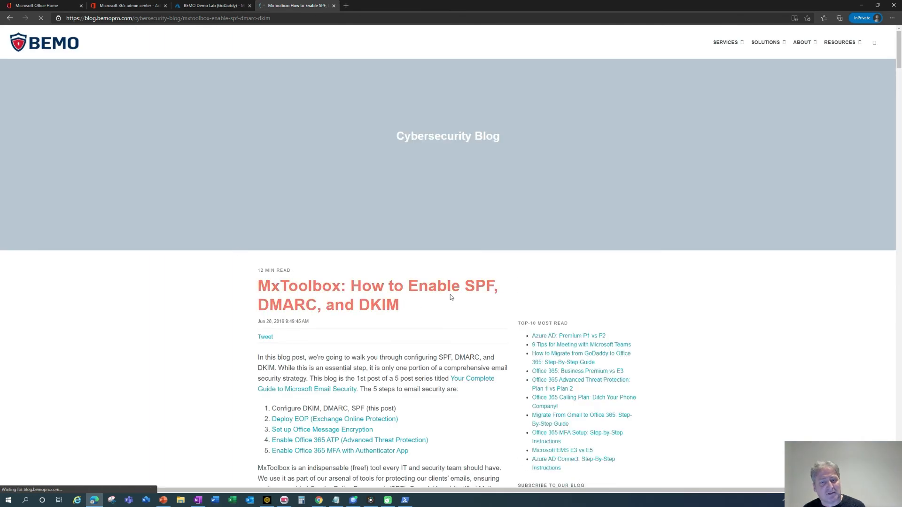
pyautogui.scroll(-5, 387, 303)
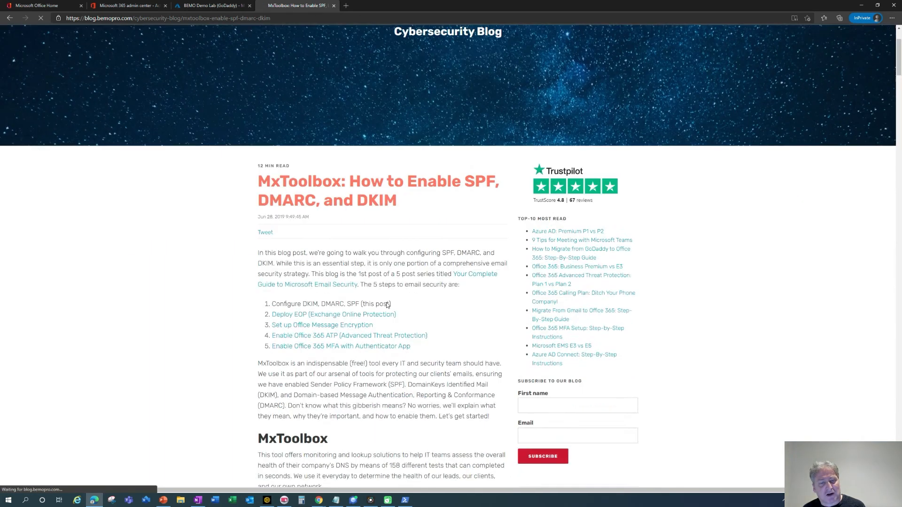
pyautogui.scroll(-15, 386, 303)
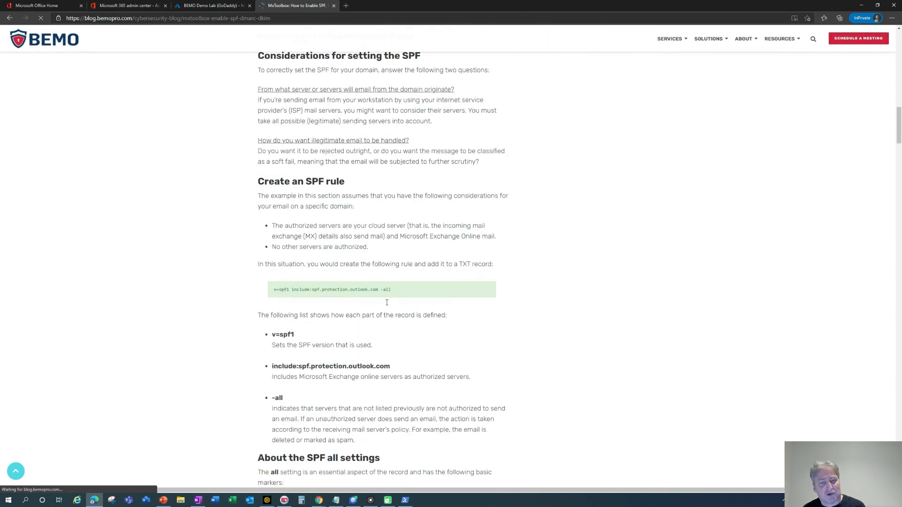
pyautogui.scroll(-2, 387, 306)
pyautogui.scroll(-1, 387, 303)
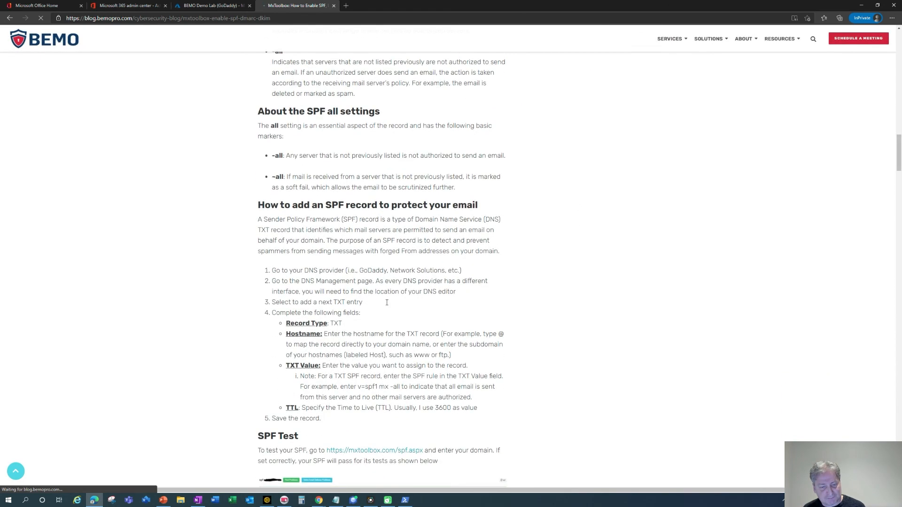
pyautogui.hotkey('alt', 'Tab')
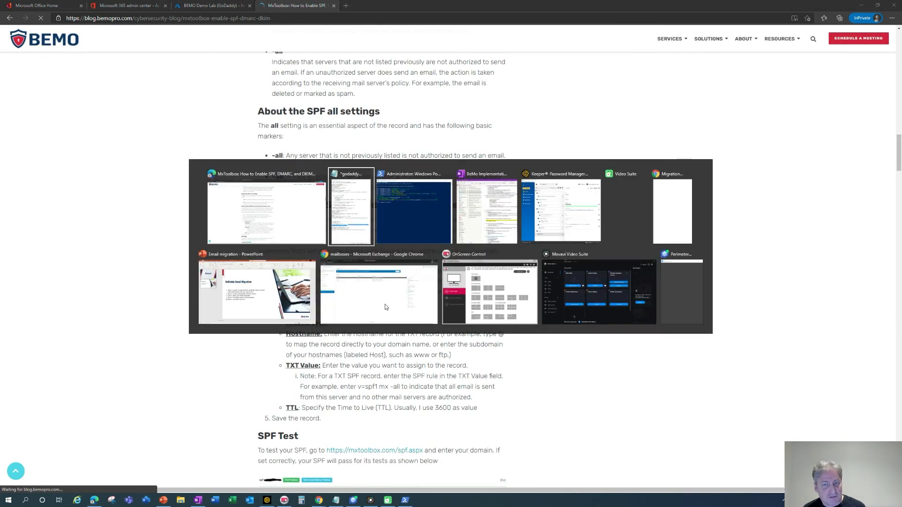
# Check the GoDaddy Email Migration slide (Steps 1–4 done), then return to the MigrationWiz project.
pyautogui.click(232, 314)
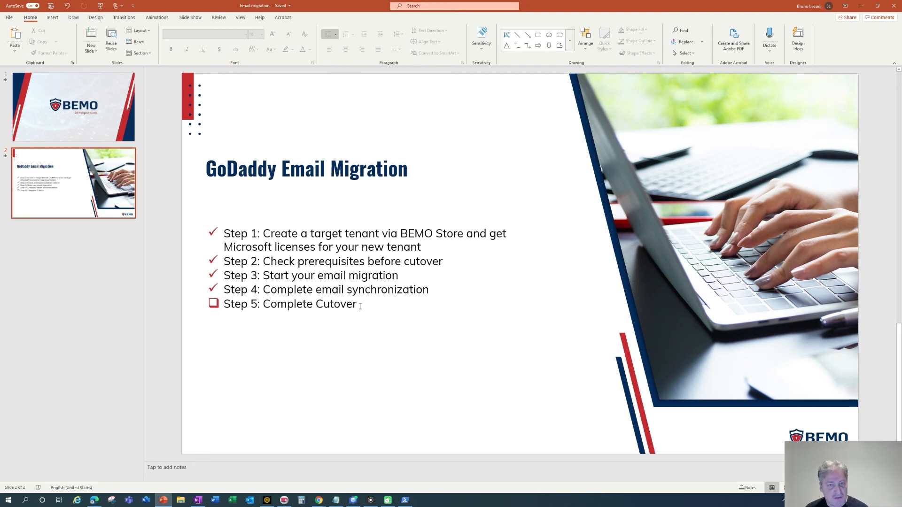
pyautogui.hotkey('alt', 'Tab')
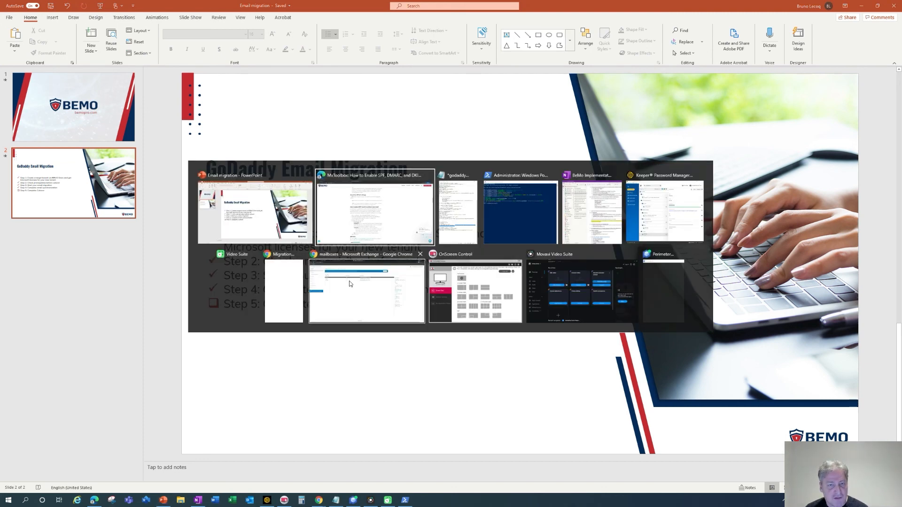
pyautogui.click(284, 290)
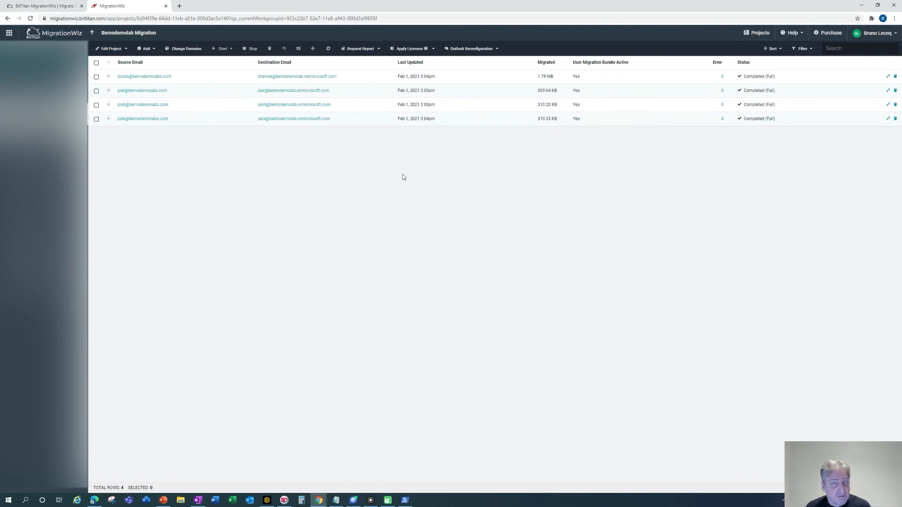
# In Change Domain Addresses, trim the destination domain down to bemodemolabs.com.
pyautogui.click(190, 53)
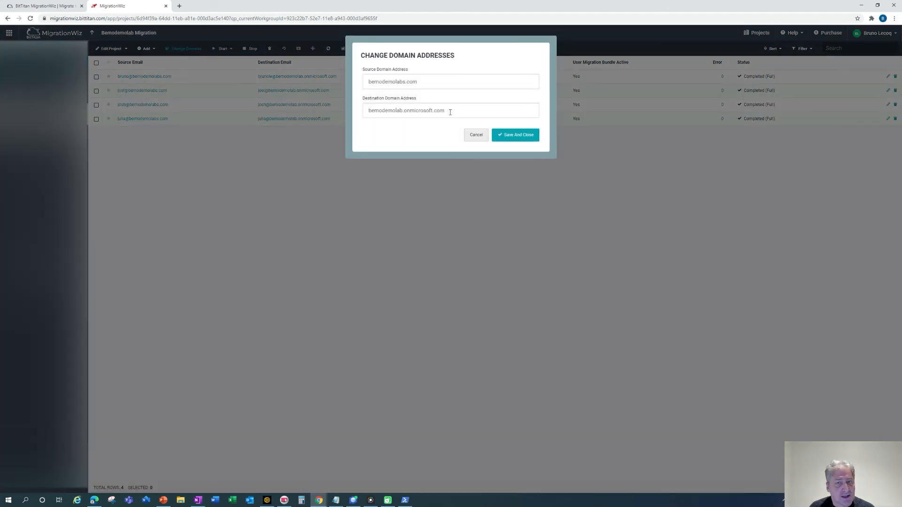
pyautogui.moveTo(454, 109); pyautogui.dragTo(354, 112)
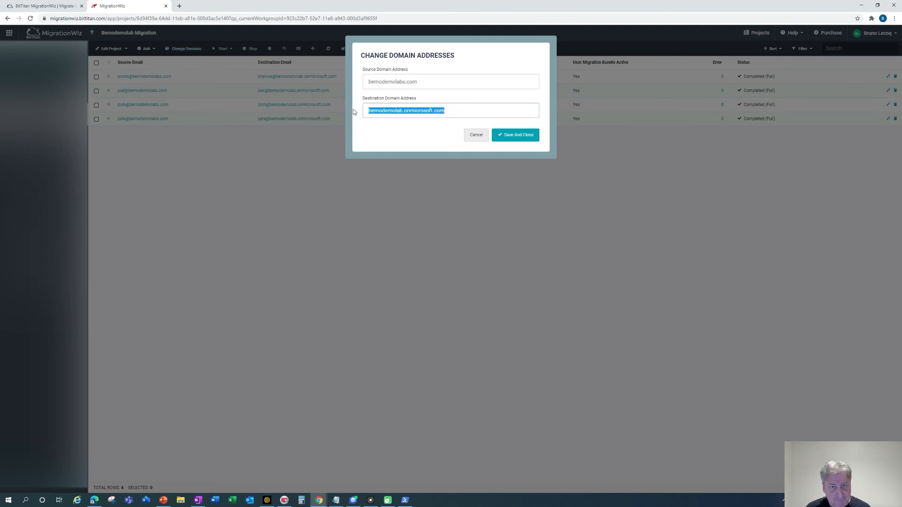
pyautogui.press('Right')
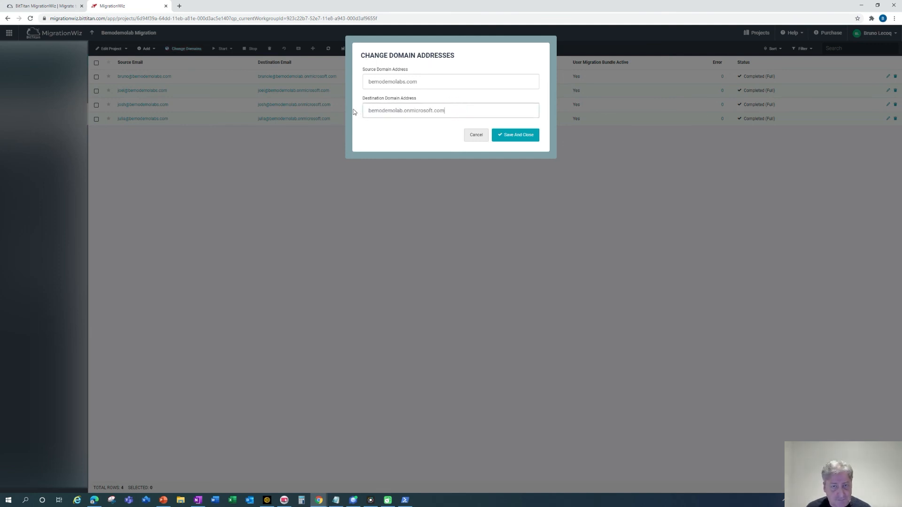
pyautogui.press('Left')
pyautogui.press('Left')
pyautogui.press('Left')
pyautogui.press('Left')
pyautogui.press('Left')
pyautogui.press('Left')
pyautogui.press('Left')
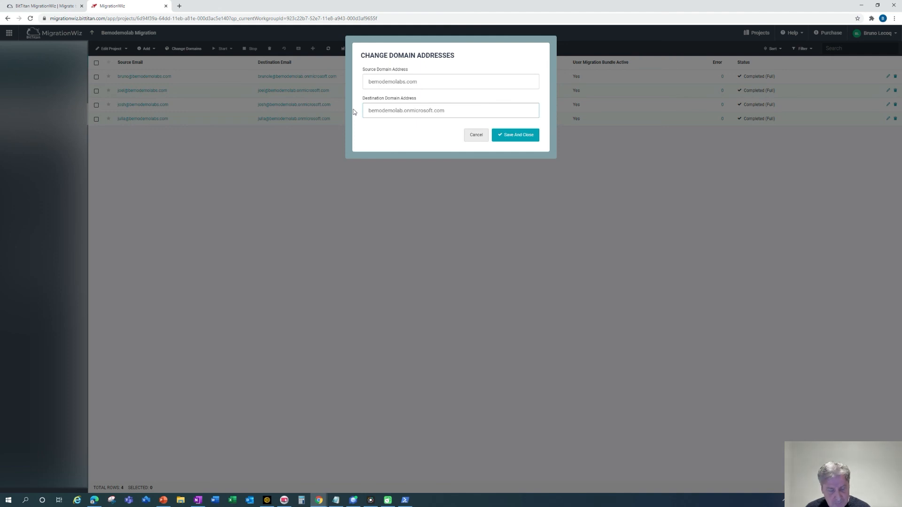
pyautogui.write('s')
pyautogui.press('Delete')
pyautogui.press('Delete')
pyautogui.press('Delete')
pyautogui.press('Delete')
pyautogui.press('Delete')
pyautogui.press('Delete')
pyautogui.press('Delete')
pyautogui.press('Delete')
pyautogui.press('Delete')
pyautogui.press('Delete')
pyautogui.press('Delete')
pyautogui.press('Delete')
pyautogui.press('Delete')
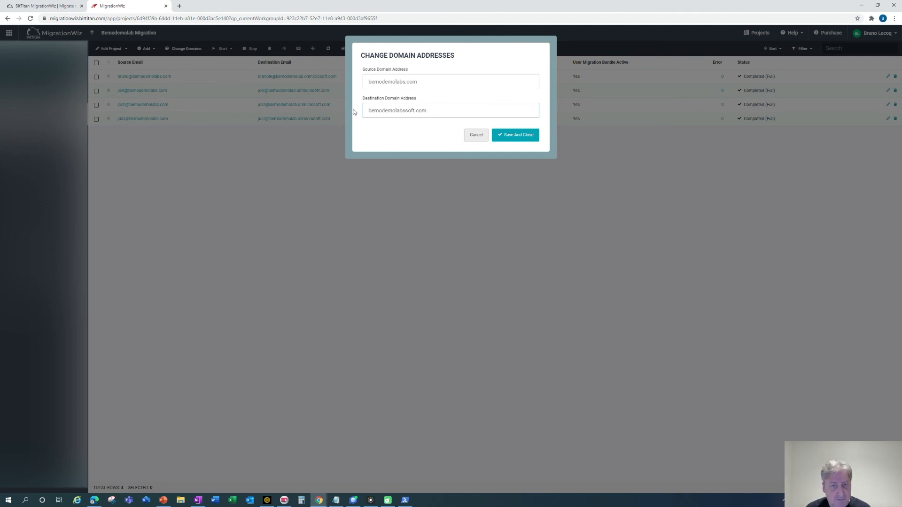
pyautogui.write('.')
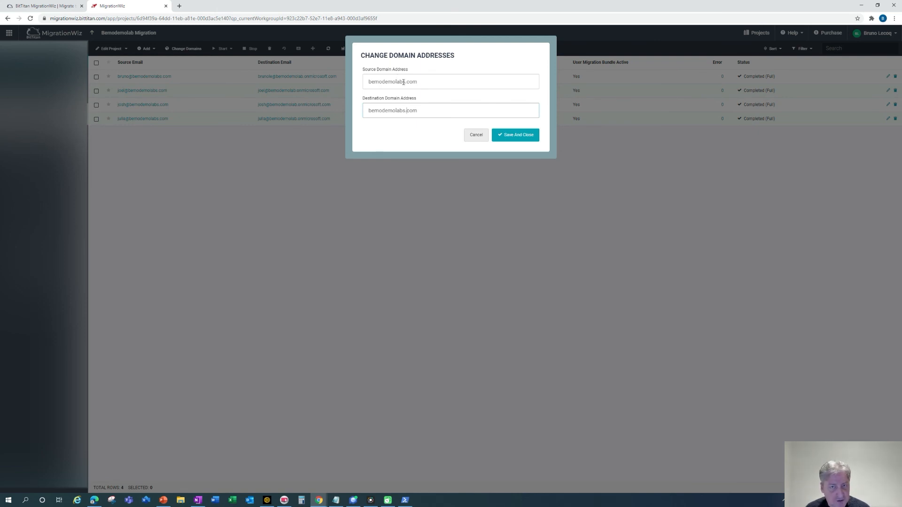
# Copy NETORGFT7981492.onmicrosoft.com from the notes and paste it as the Source Domain Address.
pyautogui.hotkey('alt', 'Tab')
pyautogui.press('Tab')
pyautogui.press('Tab')
pyautogui.press('Tab')
pyautogui.scroll(6, 687, 100)
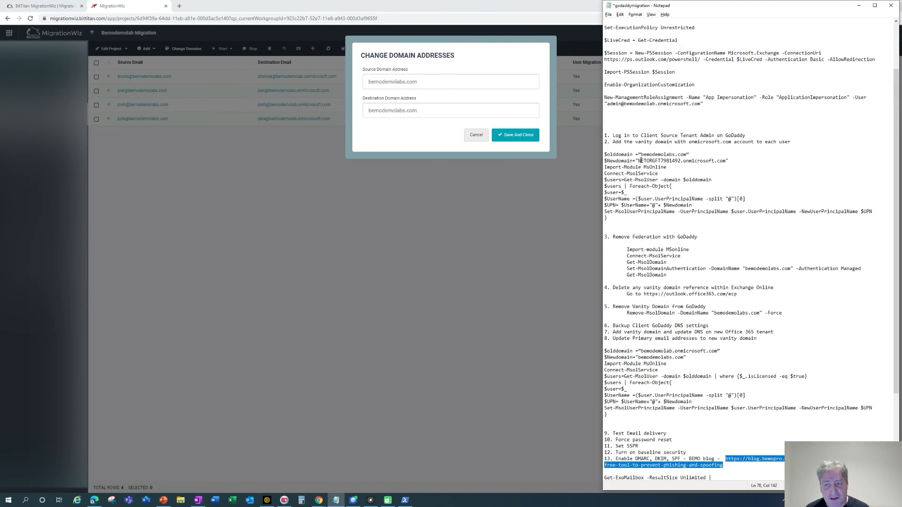
pyautogui.moveTo(639, 161); pyautogui.dragTo(724, 162)
pyautogui.hotkey('ctrl', 'c')
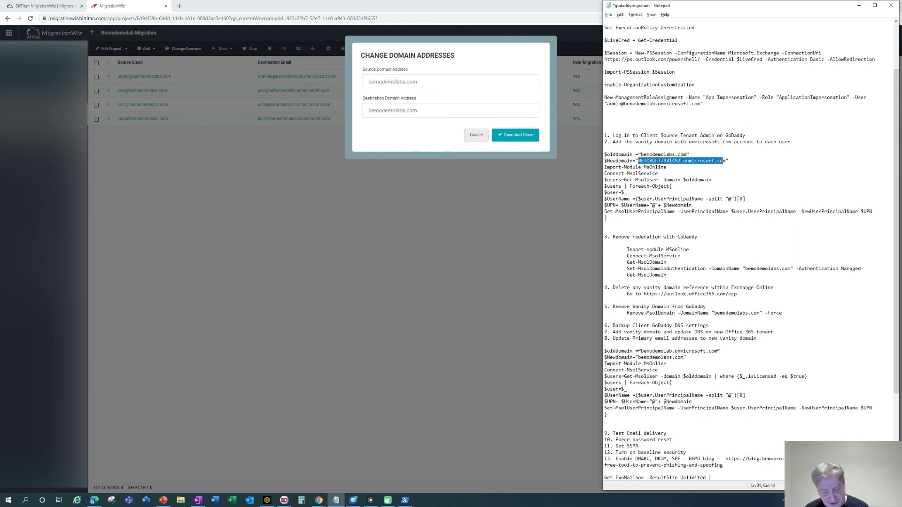
pyautogui.click(456, 81)
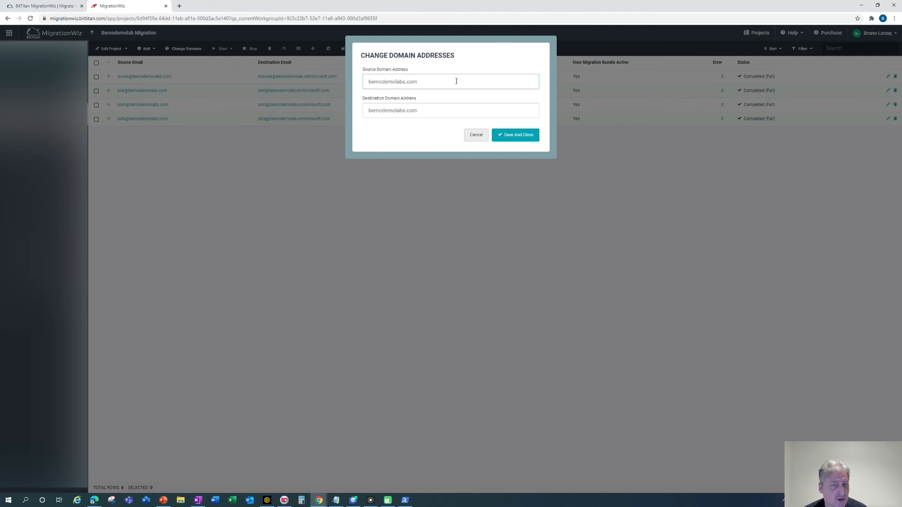
pyautogui.doubleClick(456, 81)
pyautogui.hotkey('ctrl', 'v')
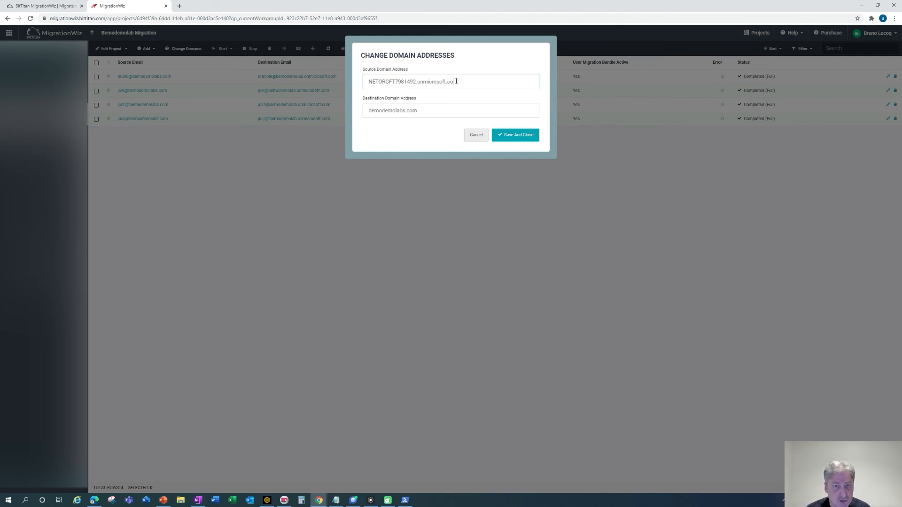
# Save the domain mapping, then start a Full Migration for all four mailboxes.
pyautogui.write('m')
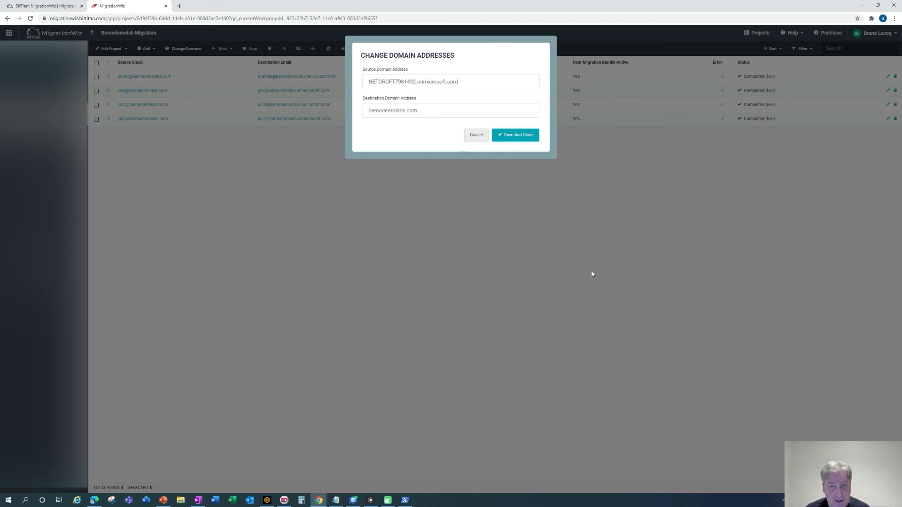
pyautogui.click(525, 136)
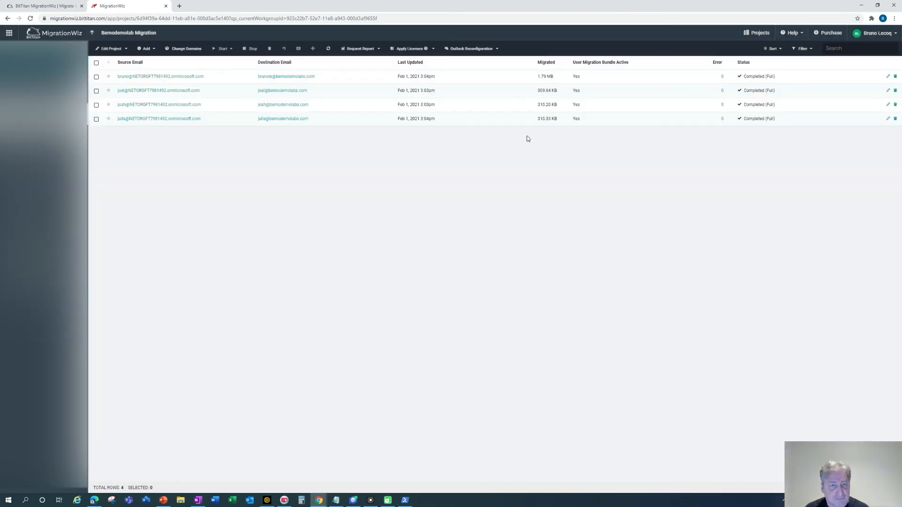
pyautogui.click(97, 63)
pyautogui.click(234, 49)
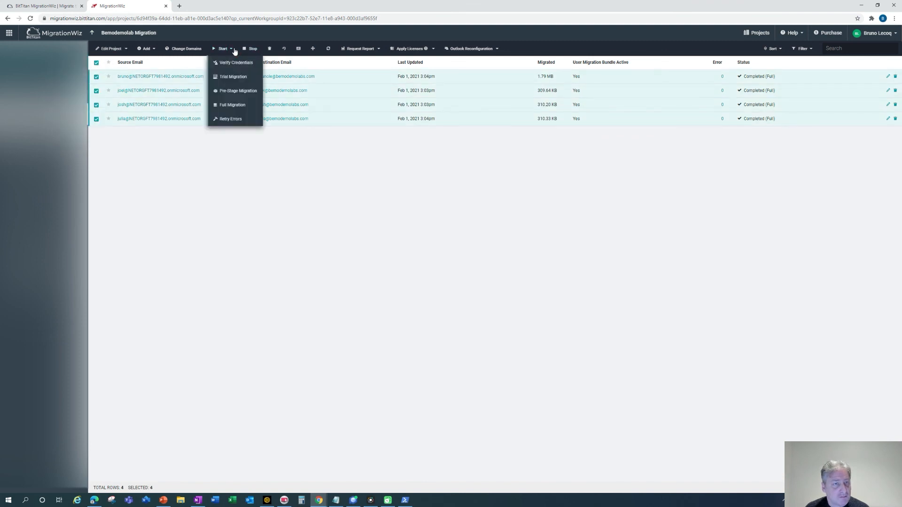
pyautogui.click(232, 108)
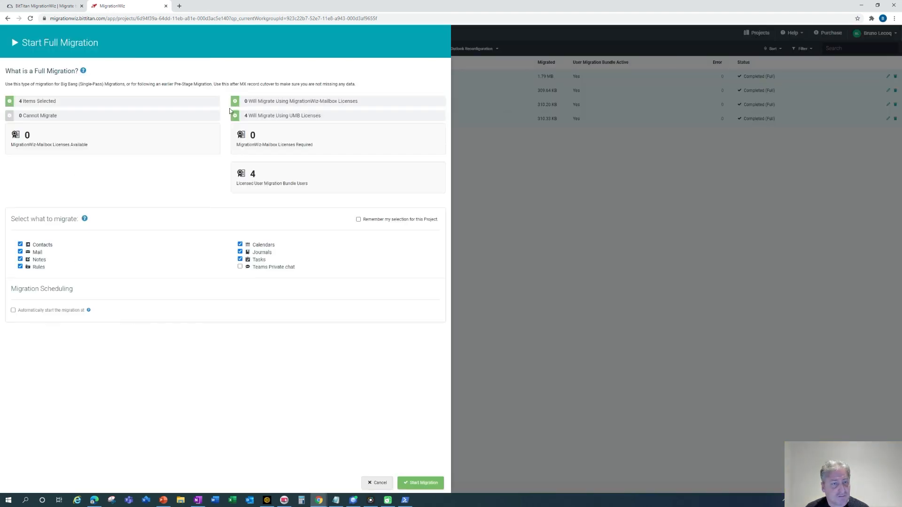
pyautogui.click(426, 483)
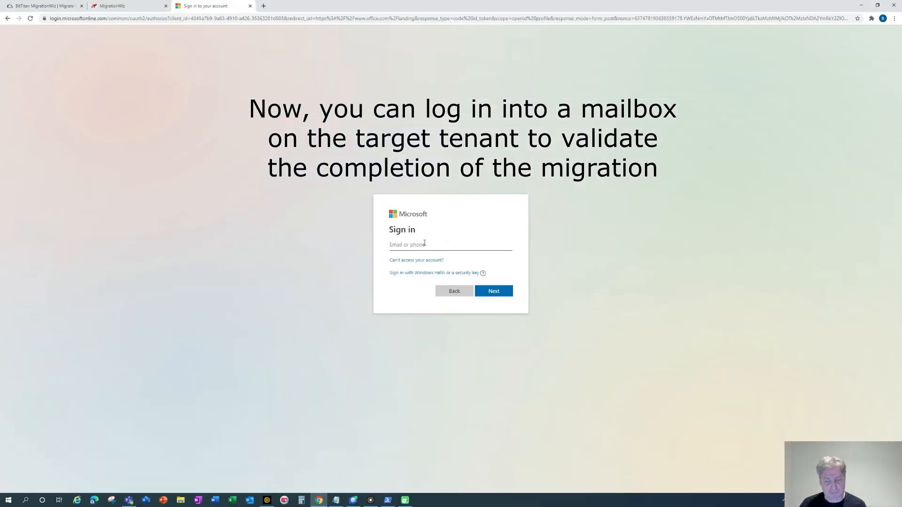
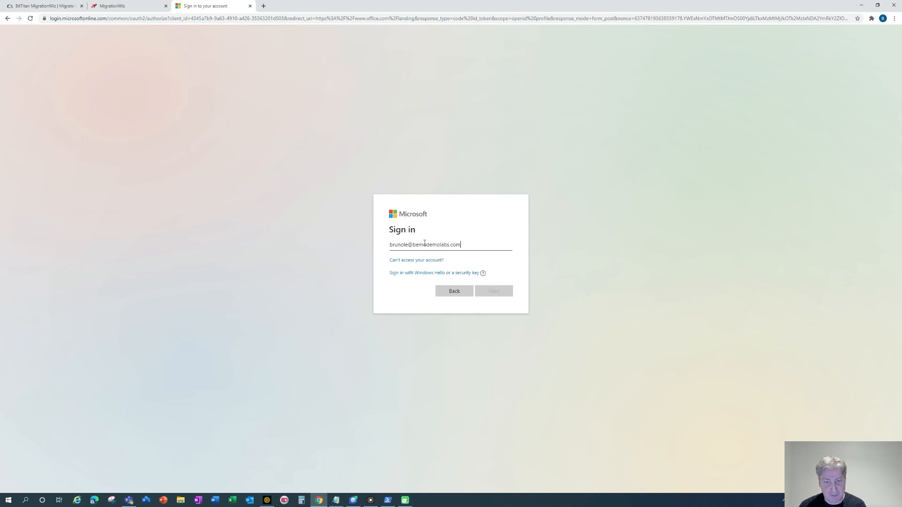
# Sign in to Microsoft with the user's email address and current password.
pyautogui.press('Return')
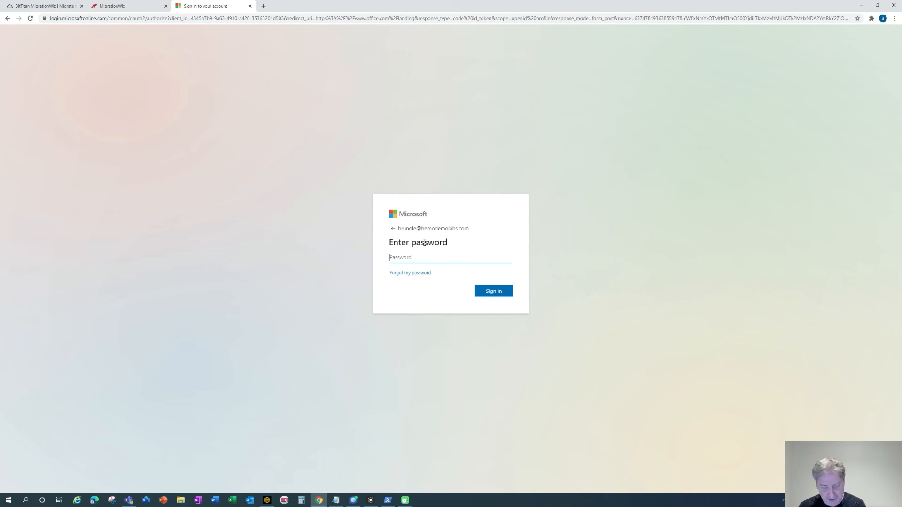
pyautogui.write('•••••••••••')
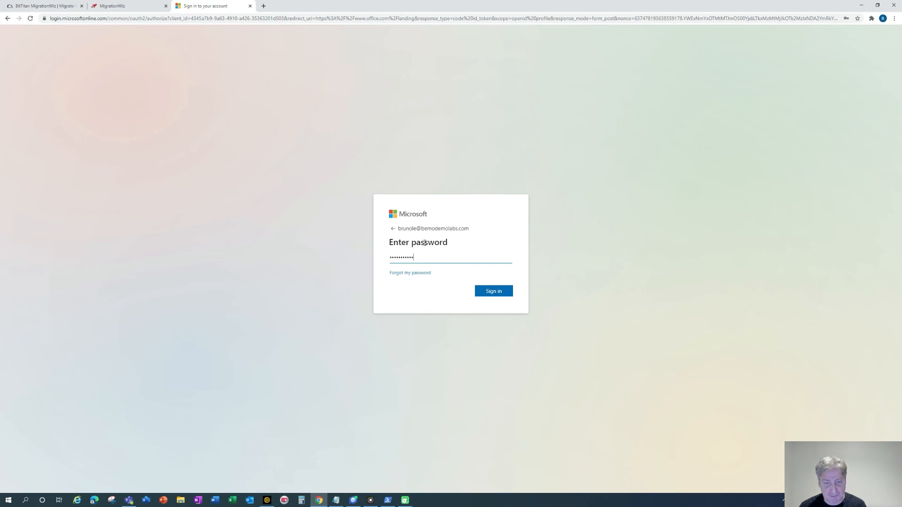
pyautogui.press('Return')
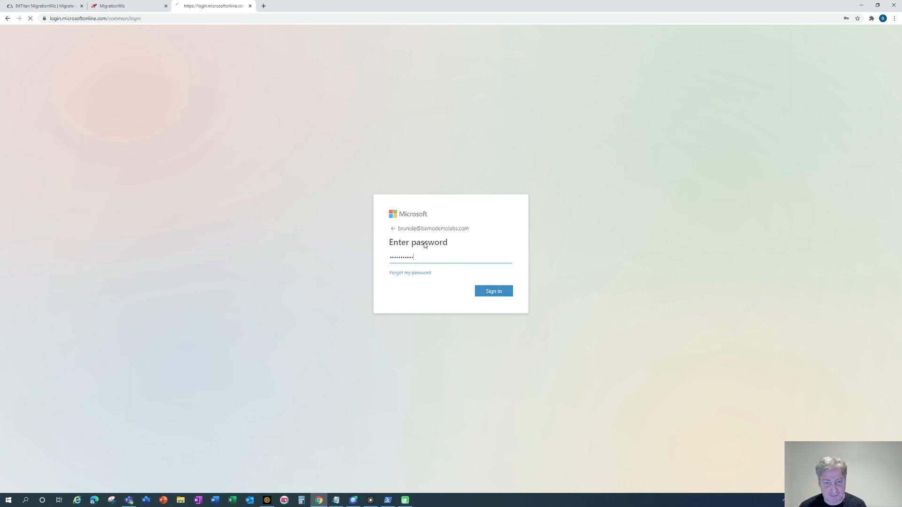
pyautogui.write('•••••••••')
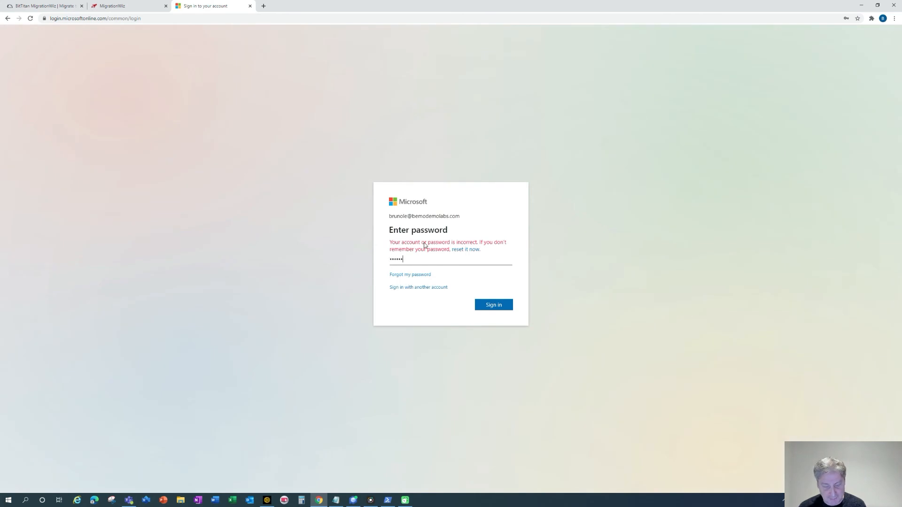
pyautogui.write('•')
pyautogui.press('Return')
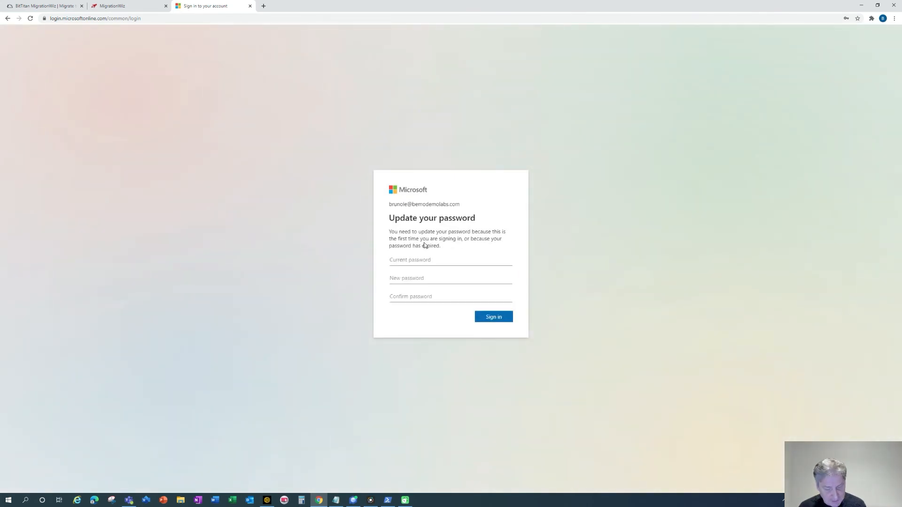
# Update the password by entering the current one, a new one, and its confirmation.
pyautogui.write('•••••••••••')
pyautogui.press('Tab')
pyautogui.write('•••••')
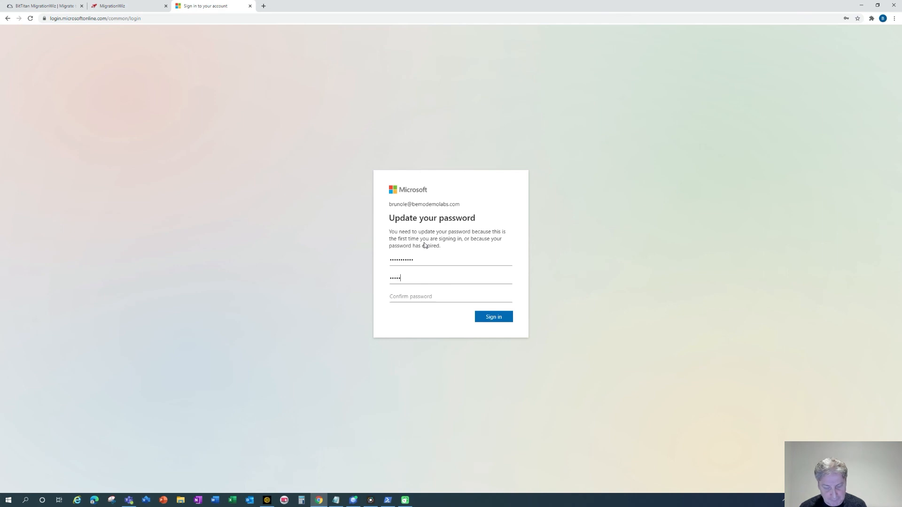
pyautogui.write('••••')
pyautogui.press('Tab')
pyautogui.write('•••••••••')
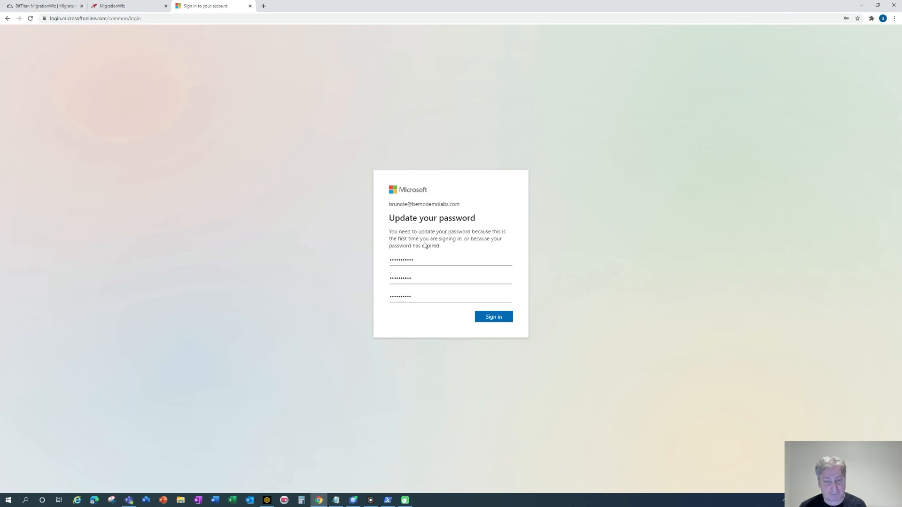
pyautogui.hotkey('ctrl', 'a')
pyautogui.press('BackSpace')
pyautogui.write('•••••')
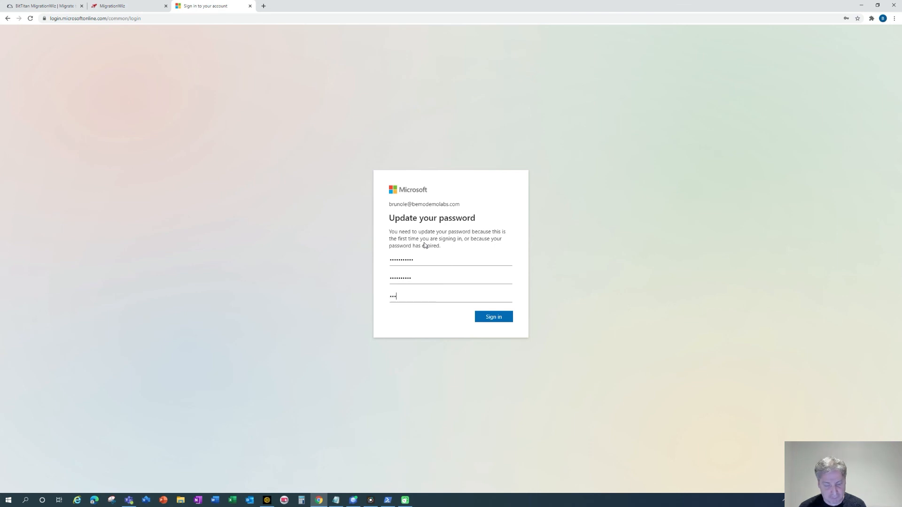
pyautogui.write('•••••')
pyautogui.press('Return')
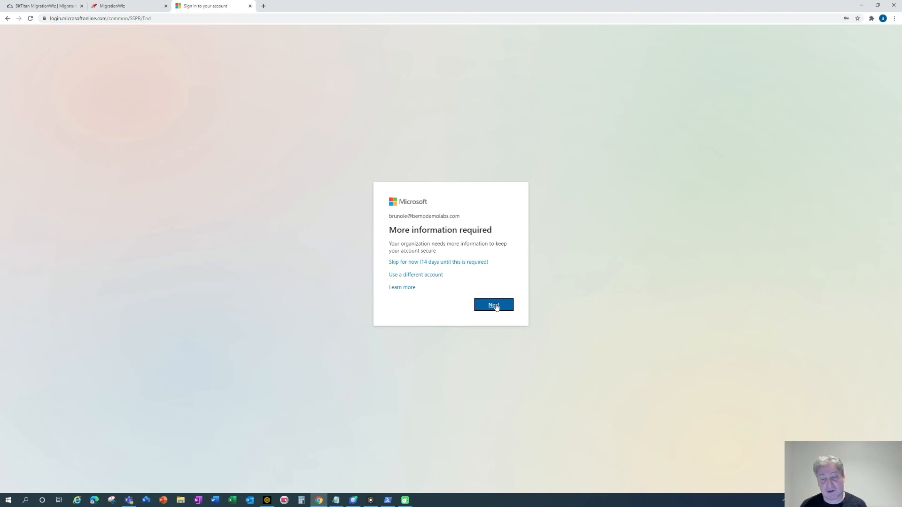
# Register the Microsoft Authenticator app by scanning its QR code.
pyautogui.click(495, 306)
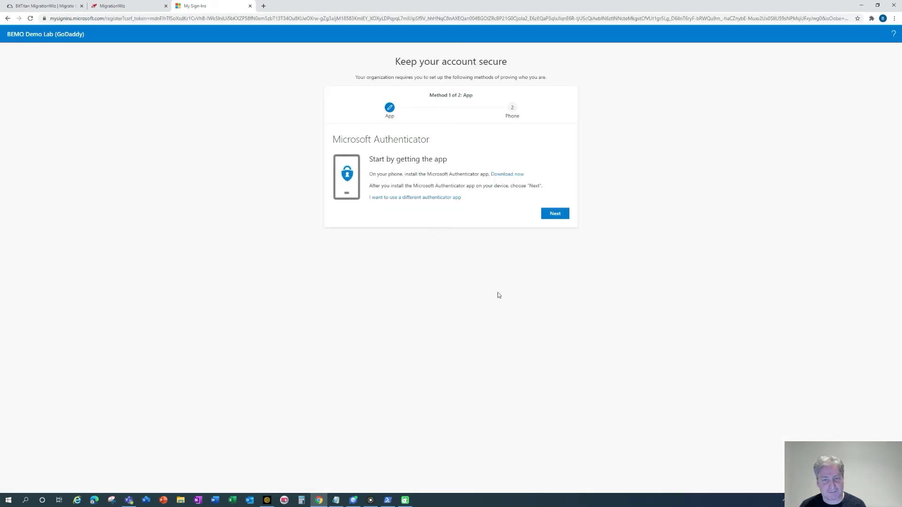
pyautogui.click(556, 214)
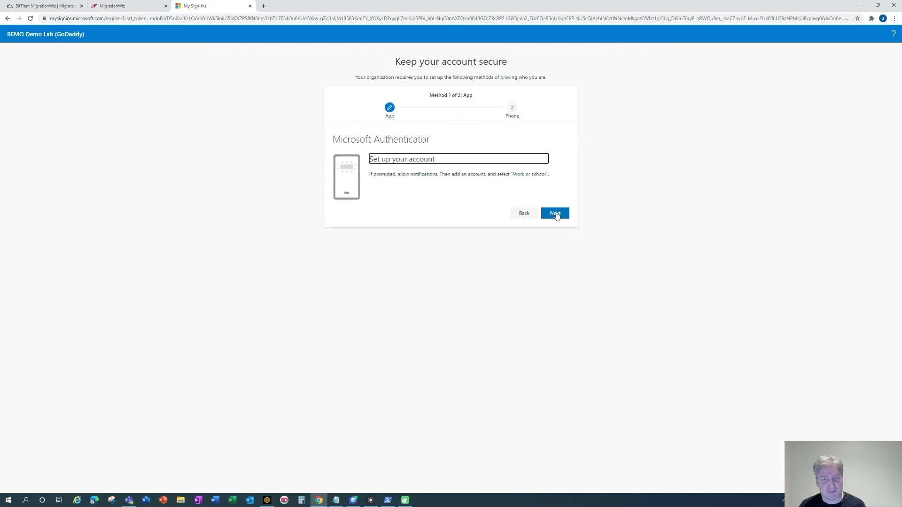
pyautogui.click(556, 214)
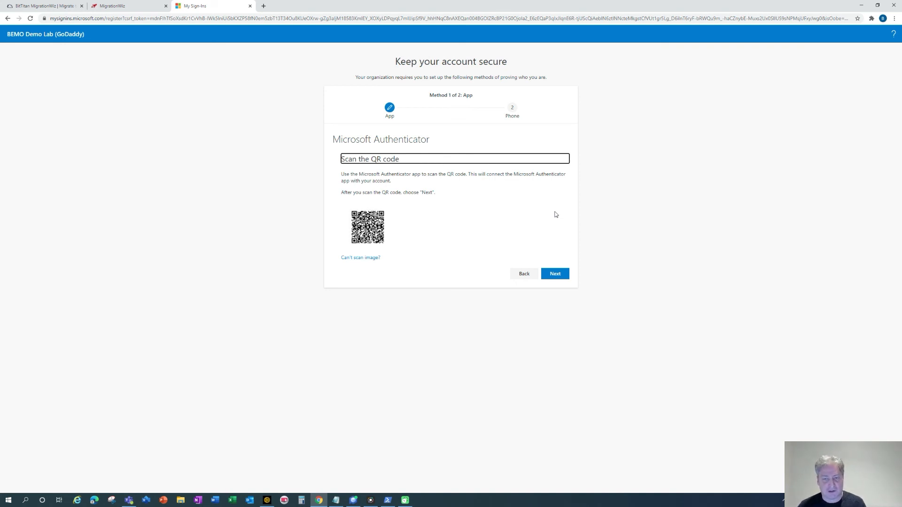
pyautogui.click(552, 277)
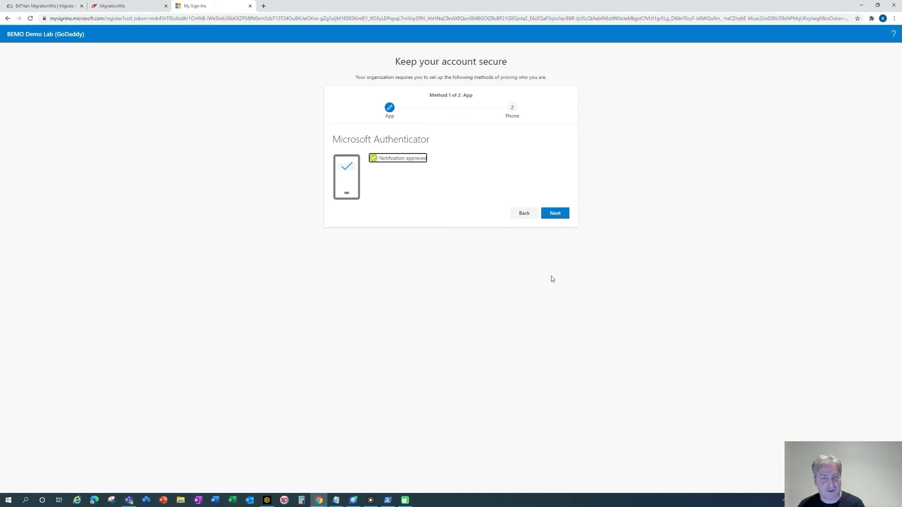
pyautogui.click(559, 217)
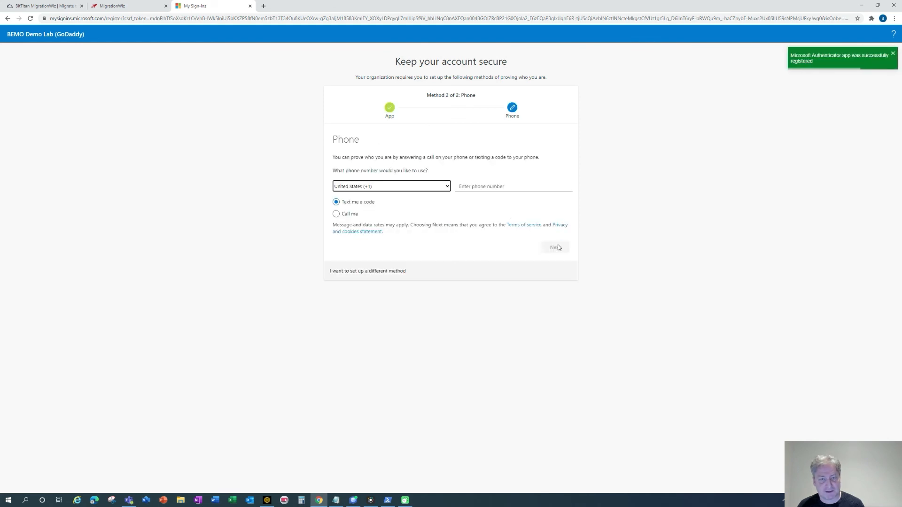
# Add the user's phone number for verification, then open Outlook from Office 365 home.
pyautogui.click(513, 187)
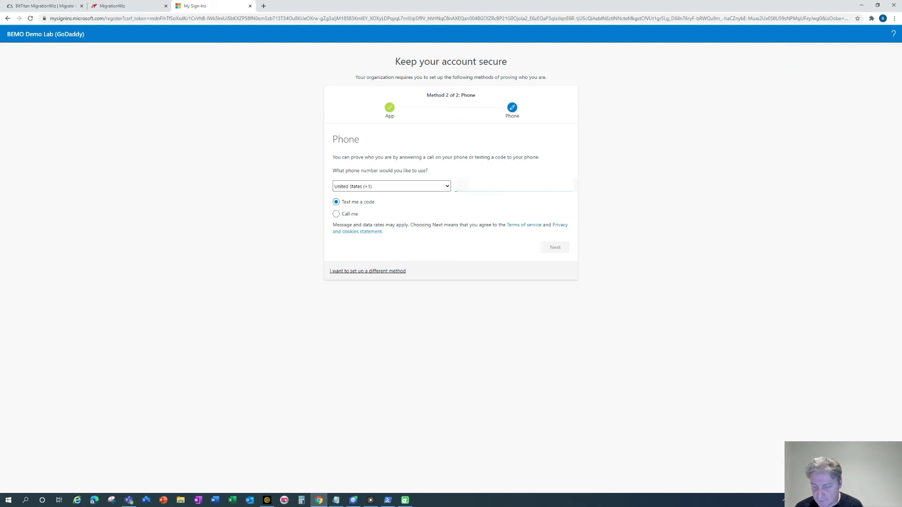
pyautogui.write('...')
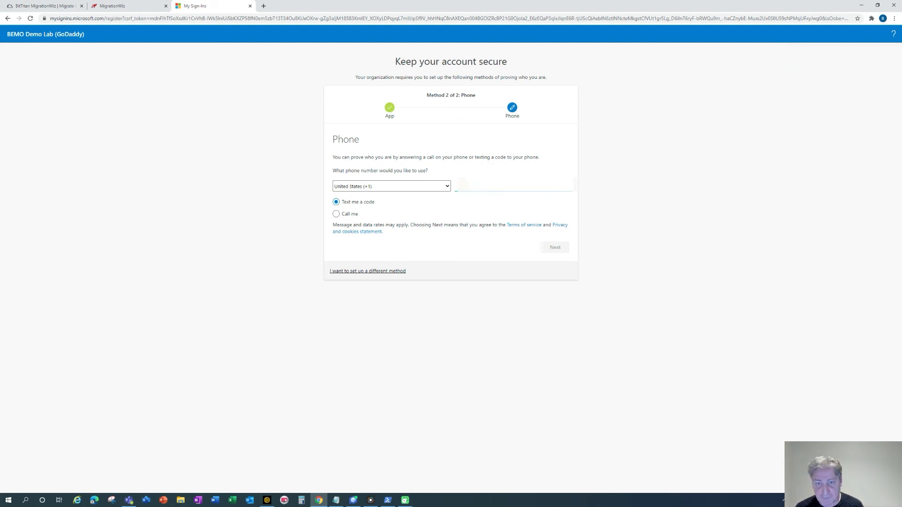
pyautogui.click(555, 247)
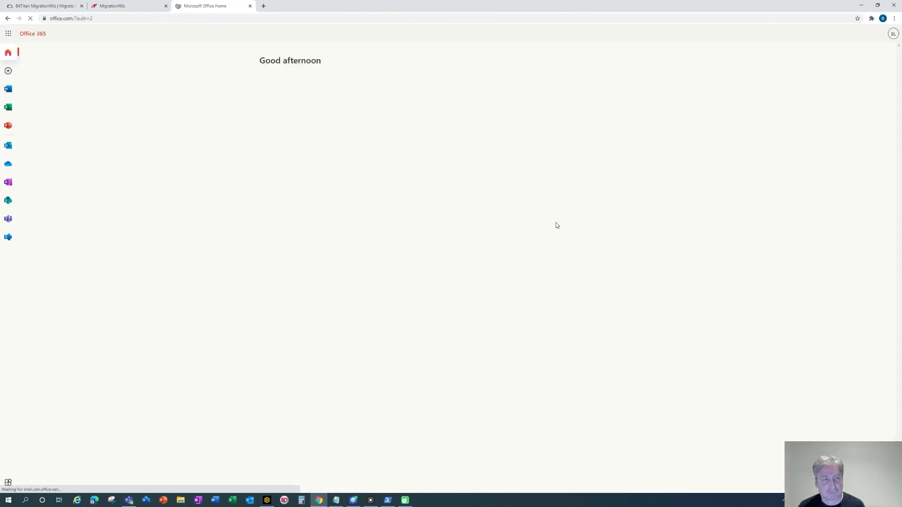
pyautogui.click(7, 148)
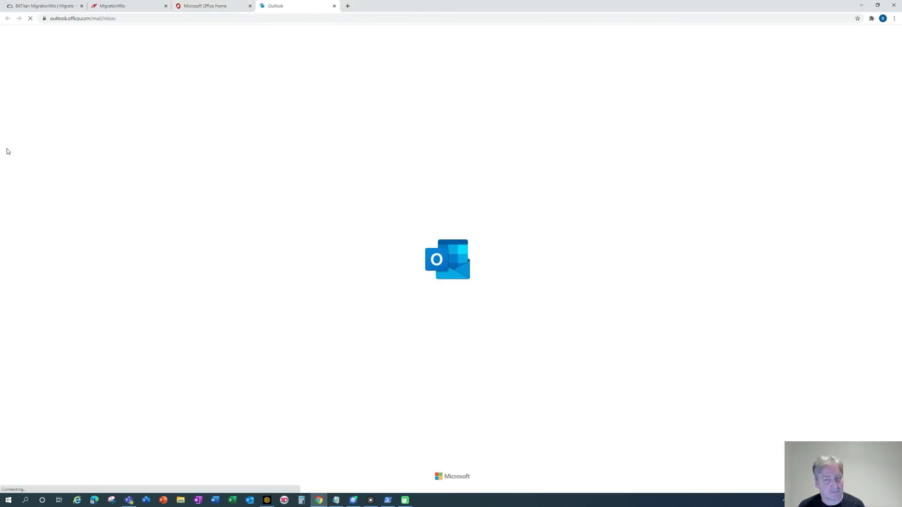